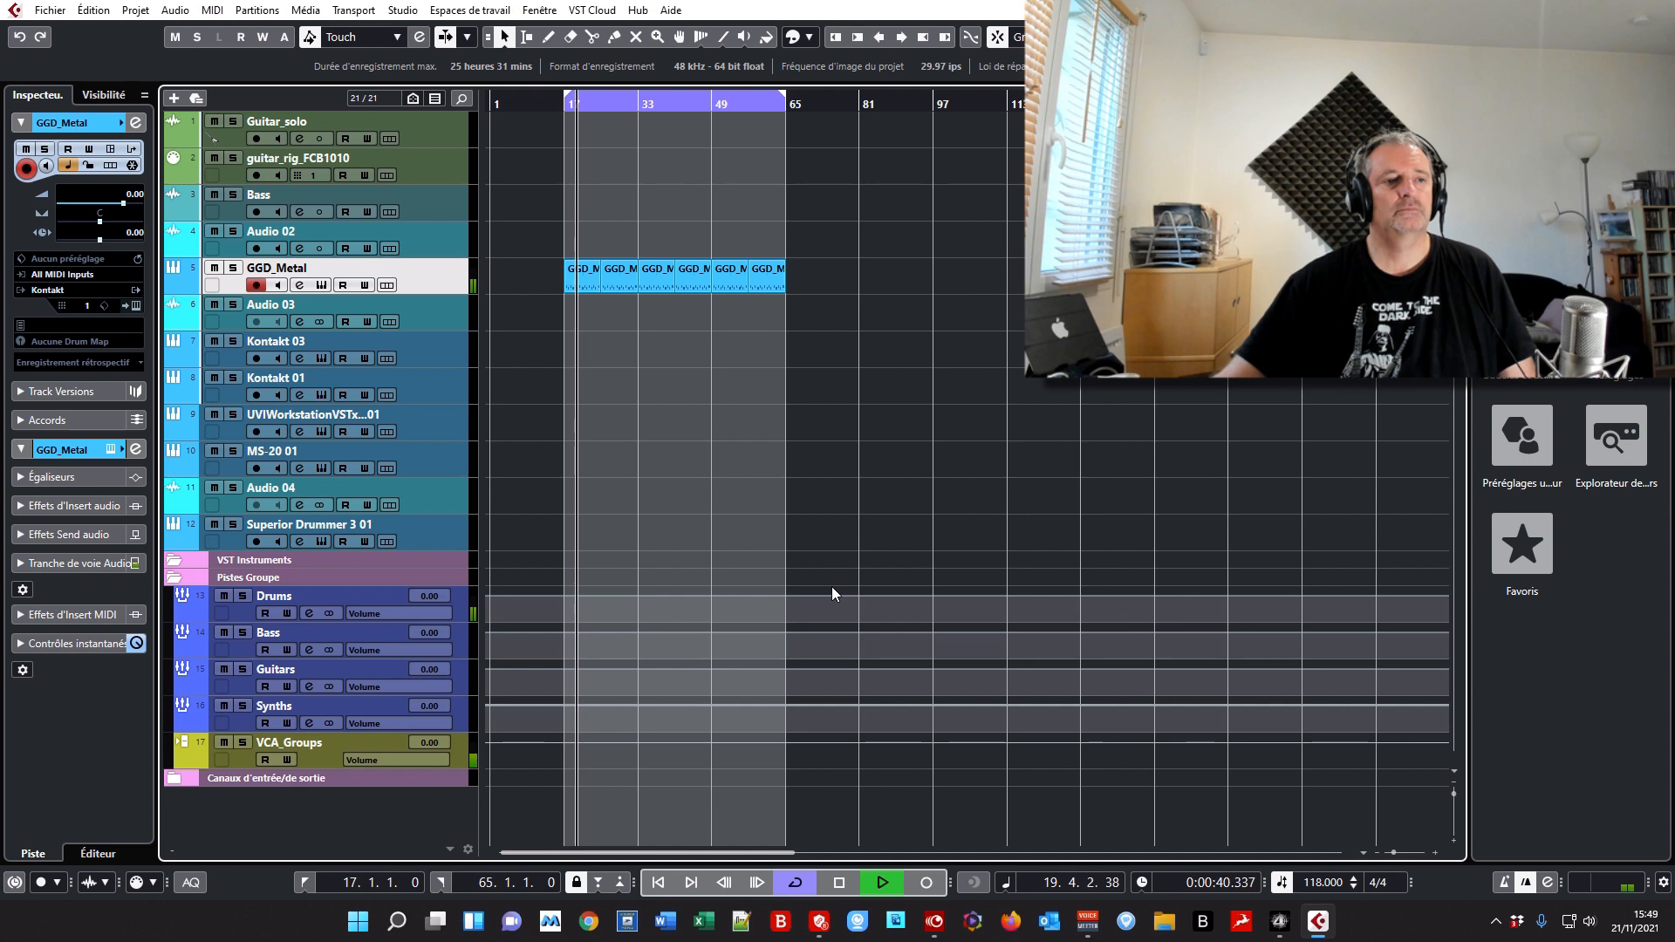
- Stop playback, add an FX channel track with VintageCompressor, and place it directly below the GGD_Metal track
left_click(843, 883)
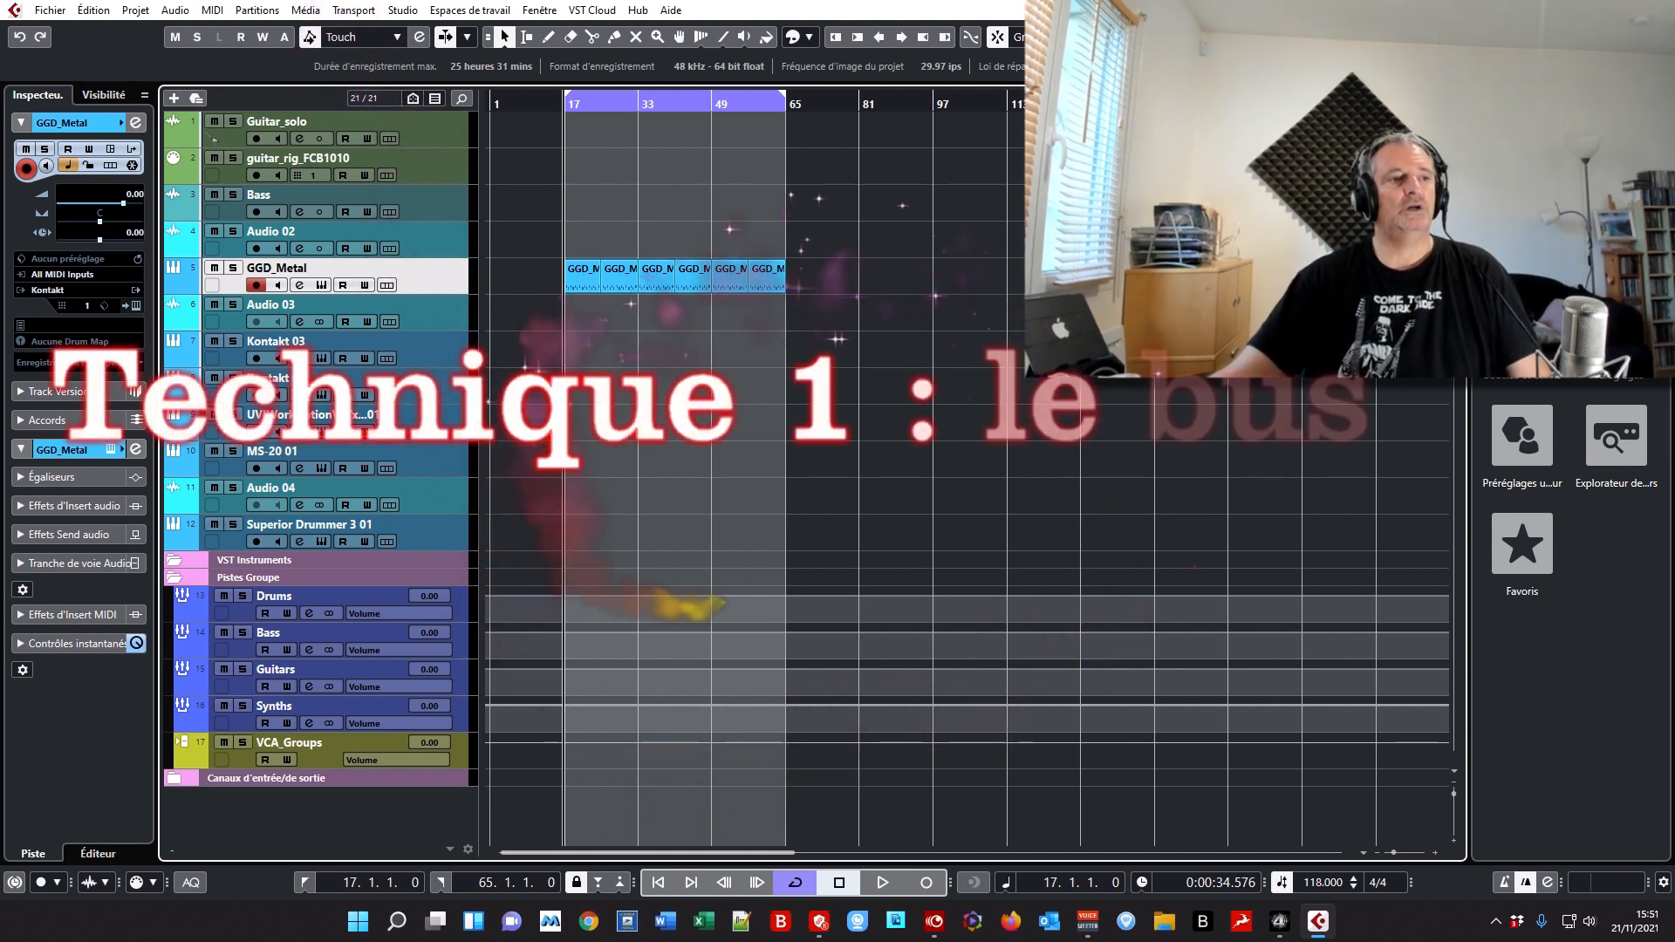
left_click(136, 12)
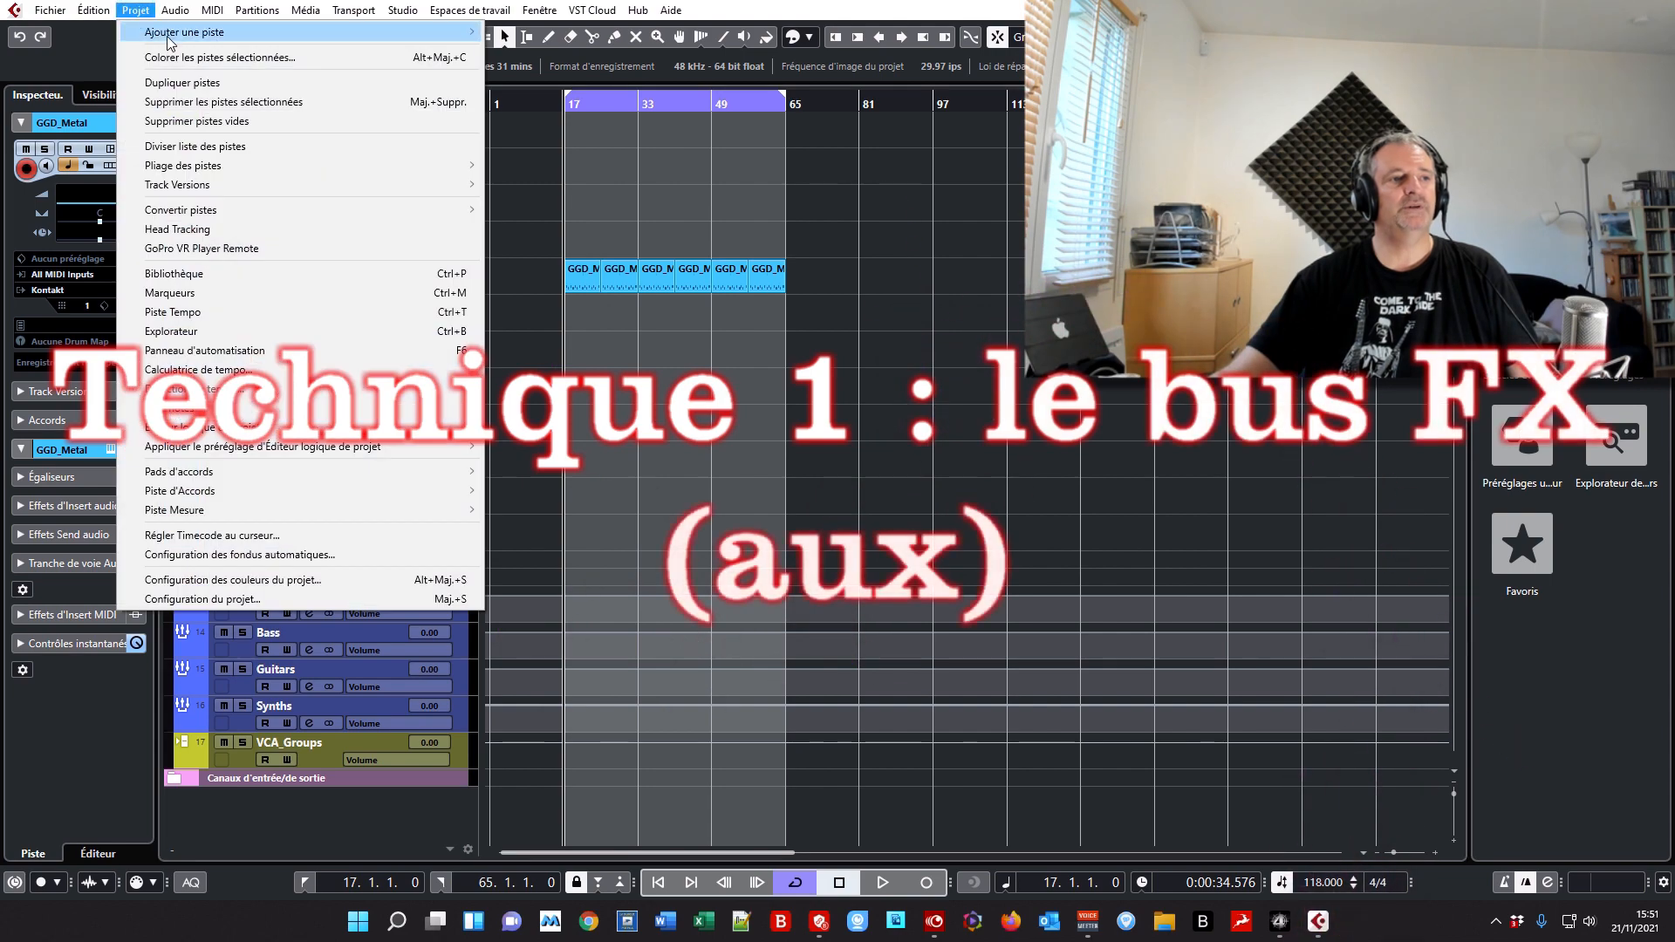
mouse_move(401, 33)
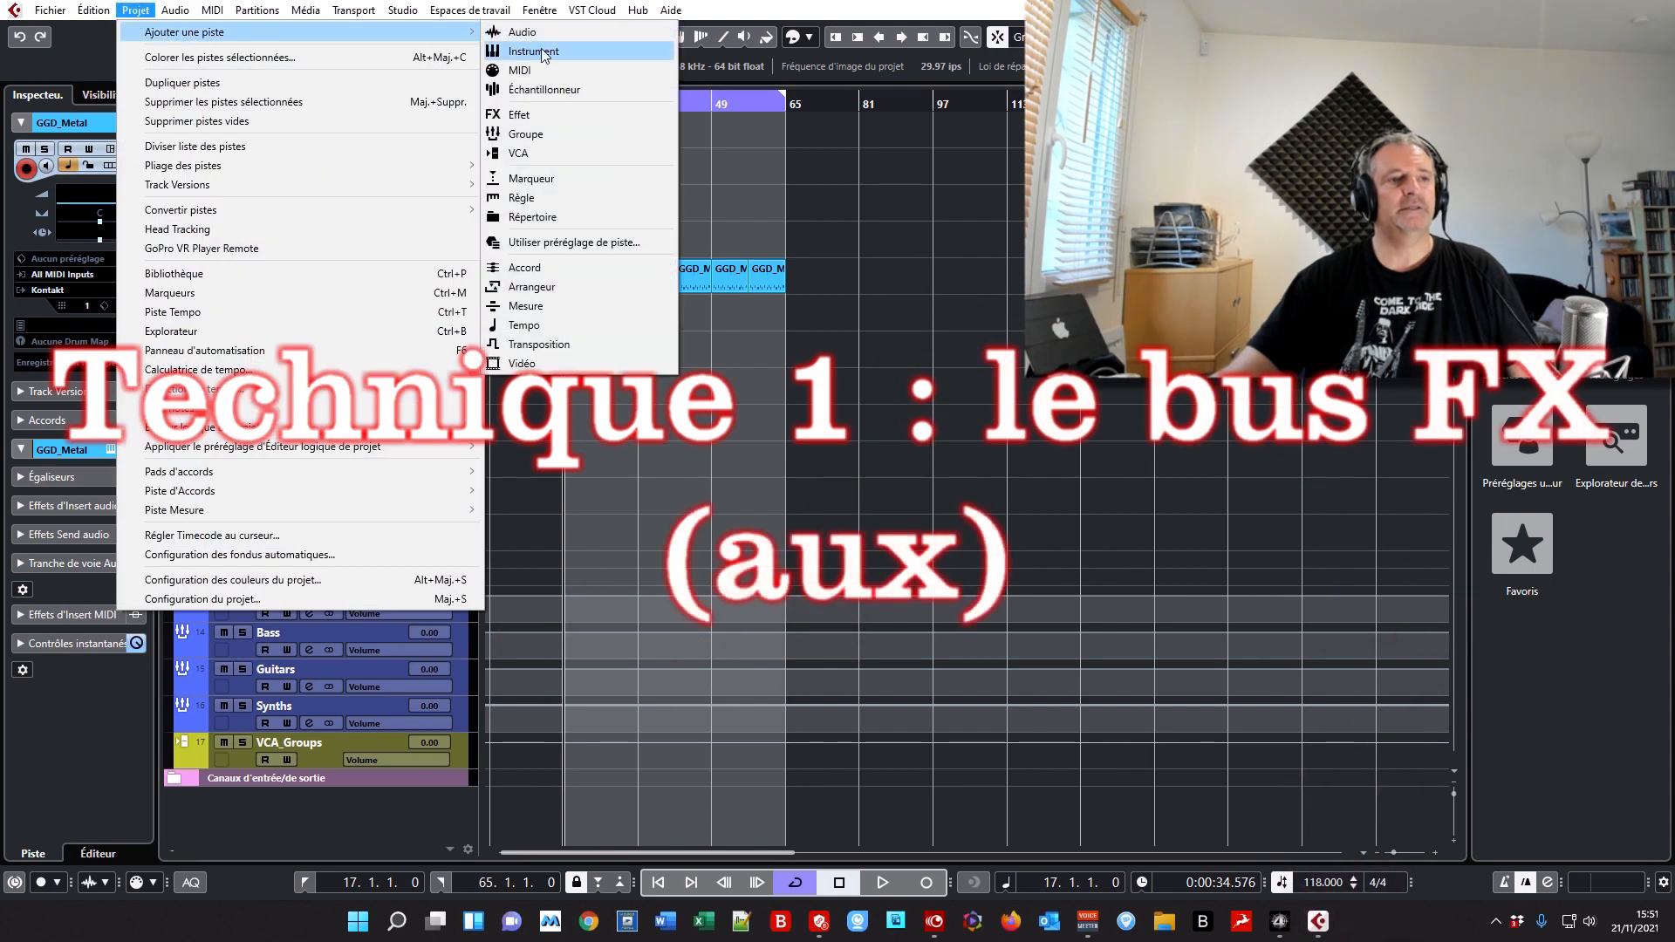
left_click(603, 116)
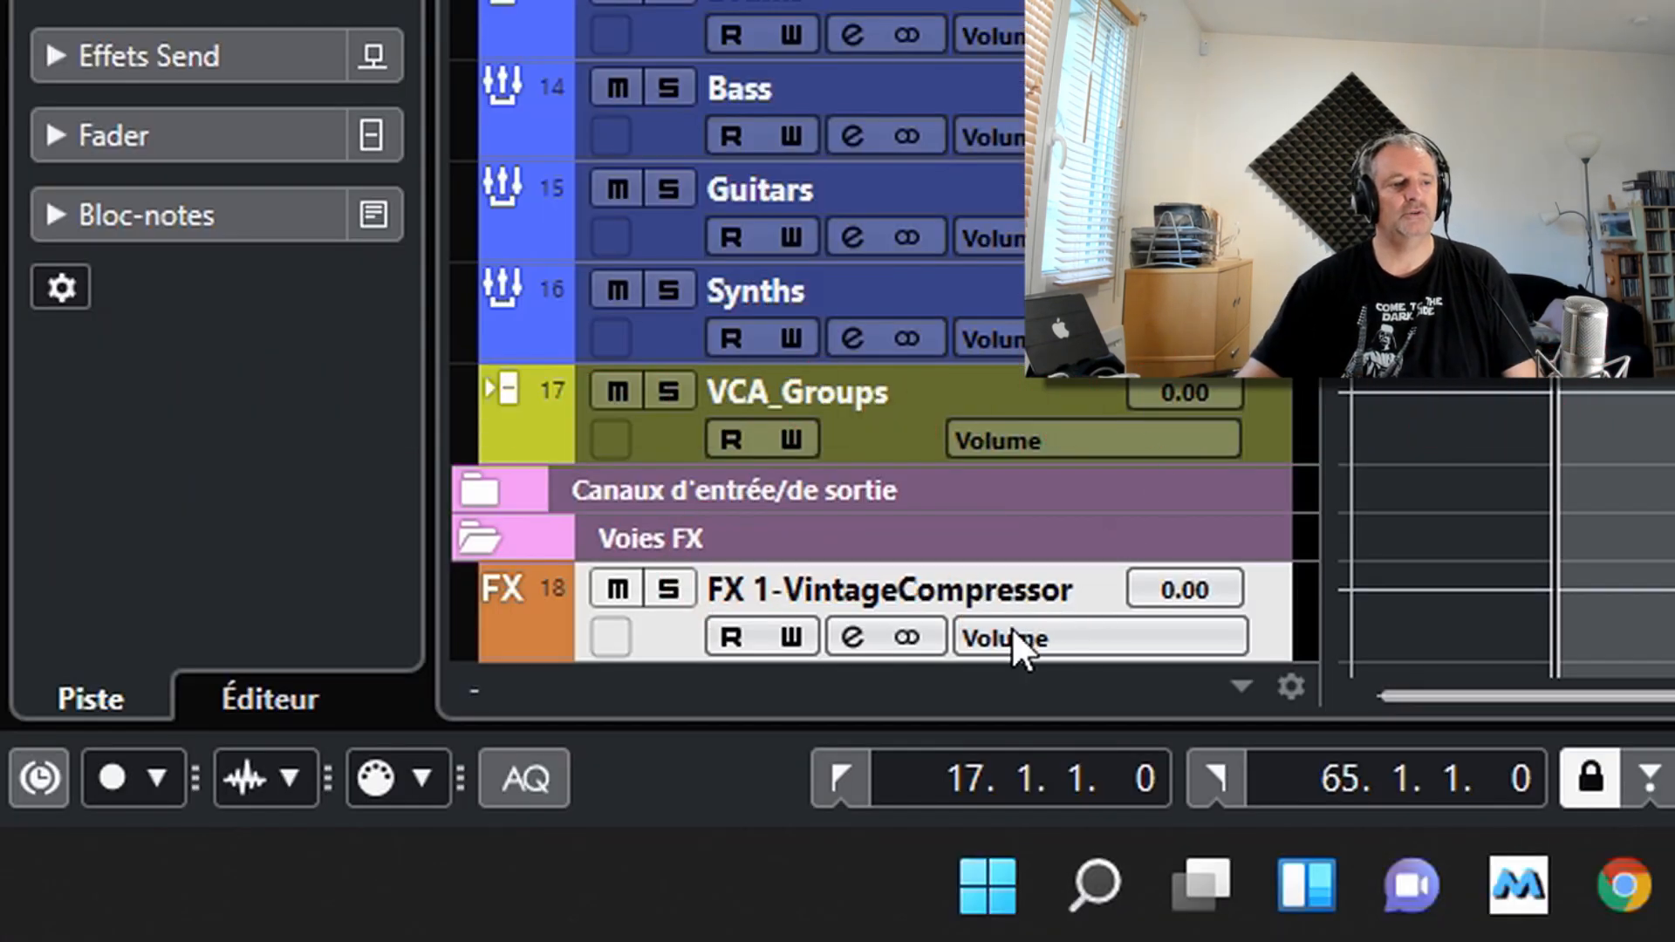
left_click_drag(972, 600, 975, 0)
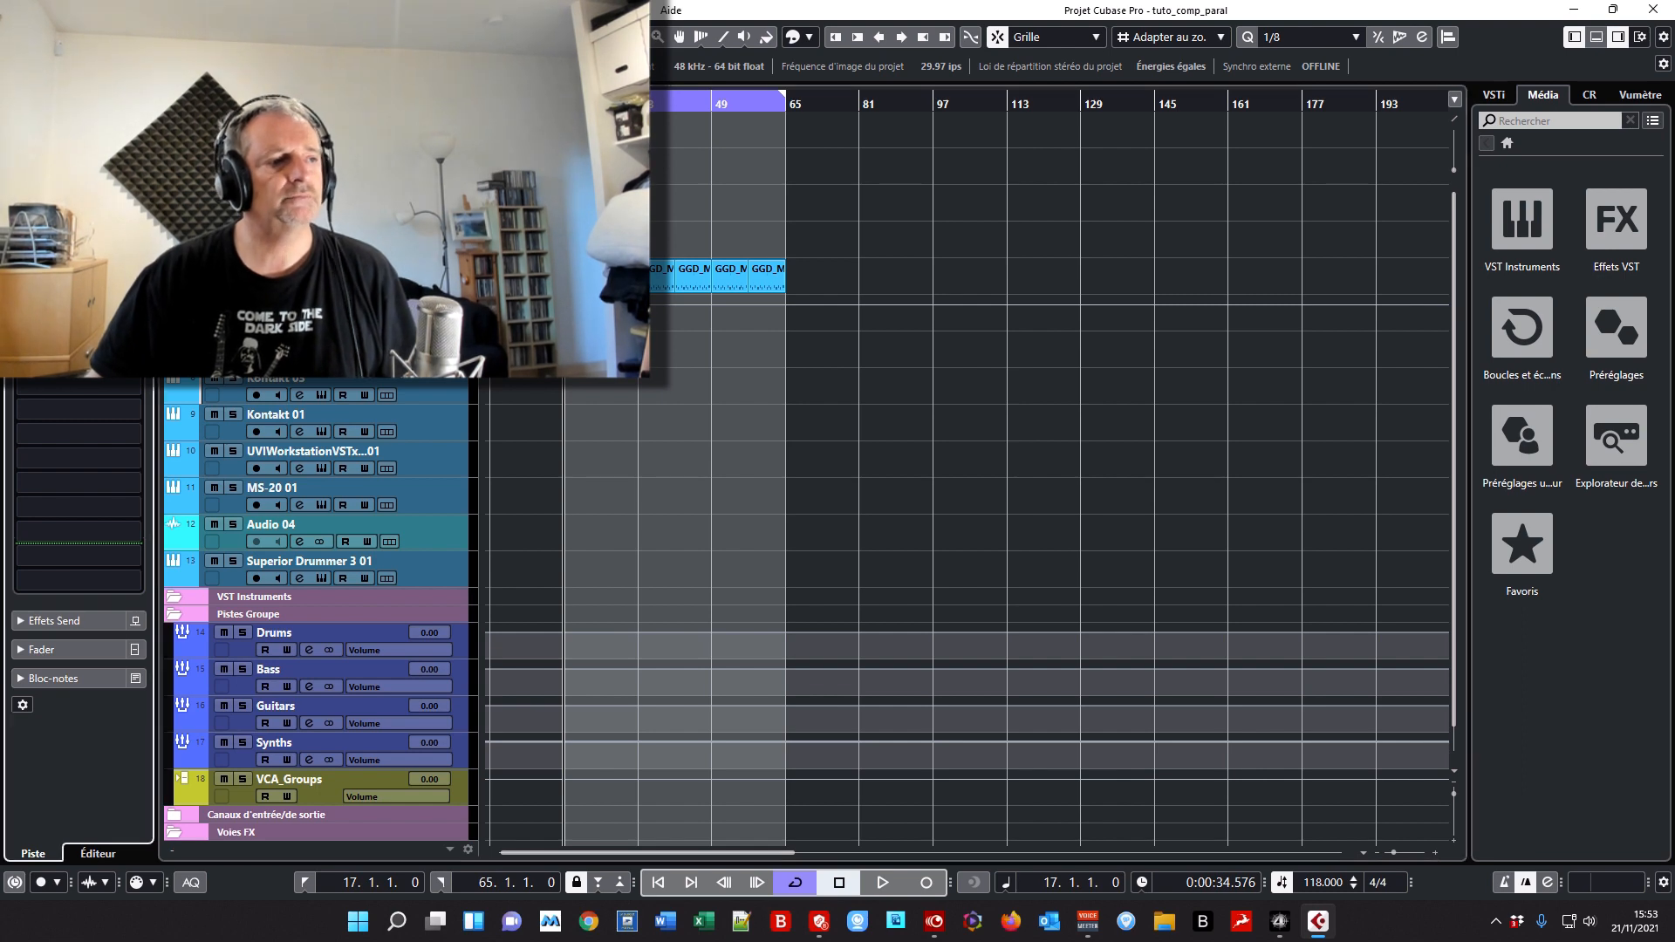
- Load the Punchy Drums preset in the FX channel's VintageCompressor and keep its editor open clear of the track list
left_click(79, 213)
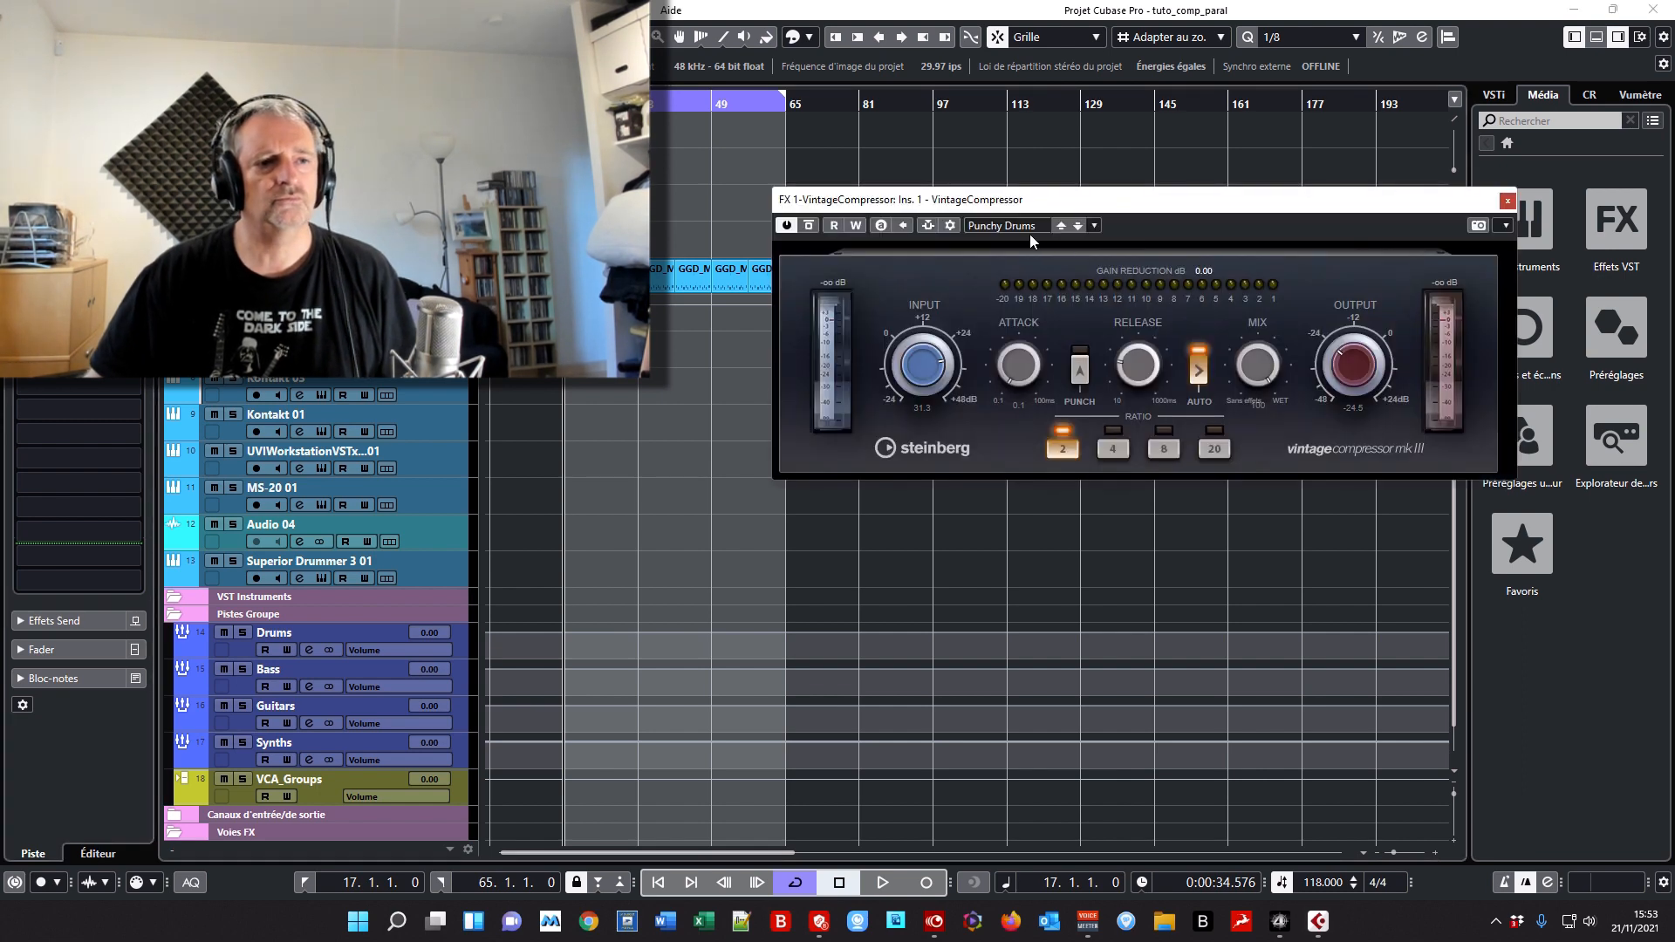
left_click(1007, 225)
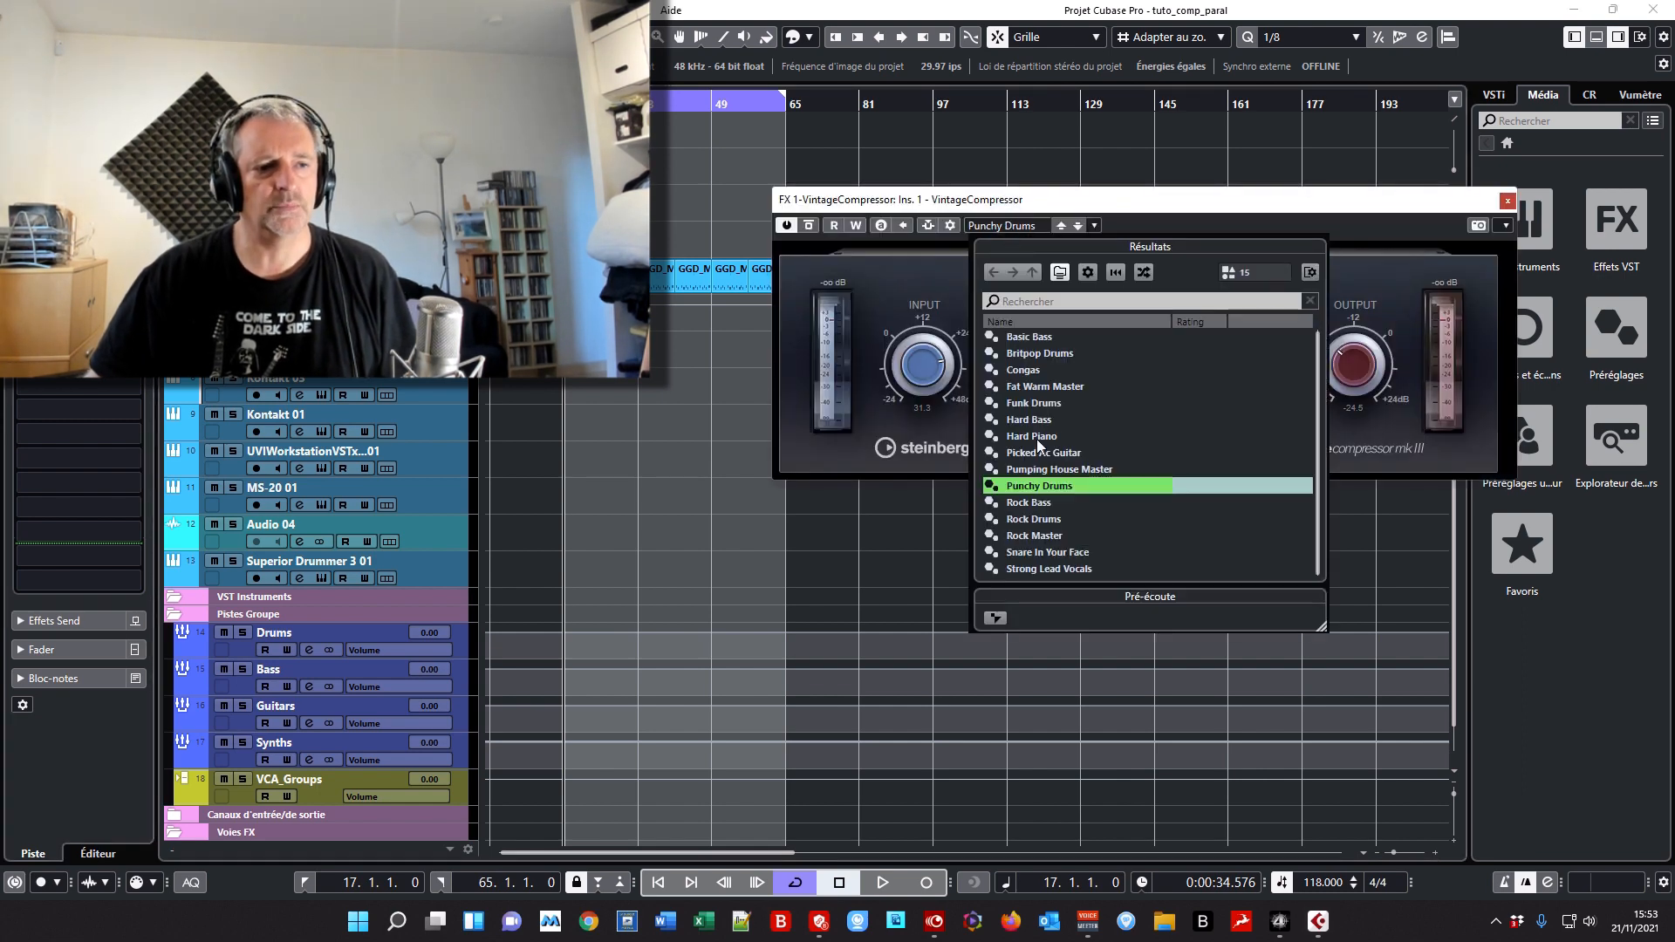
double_click(1061, 483)
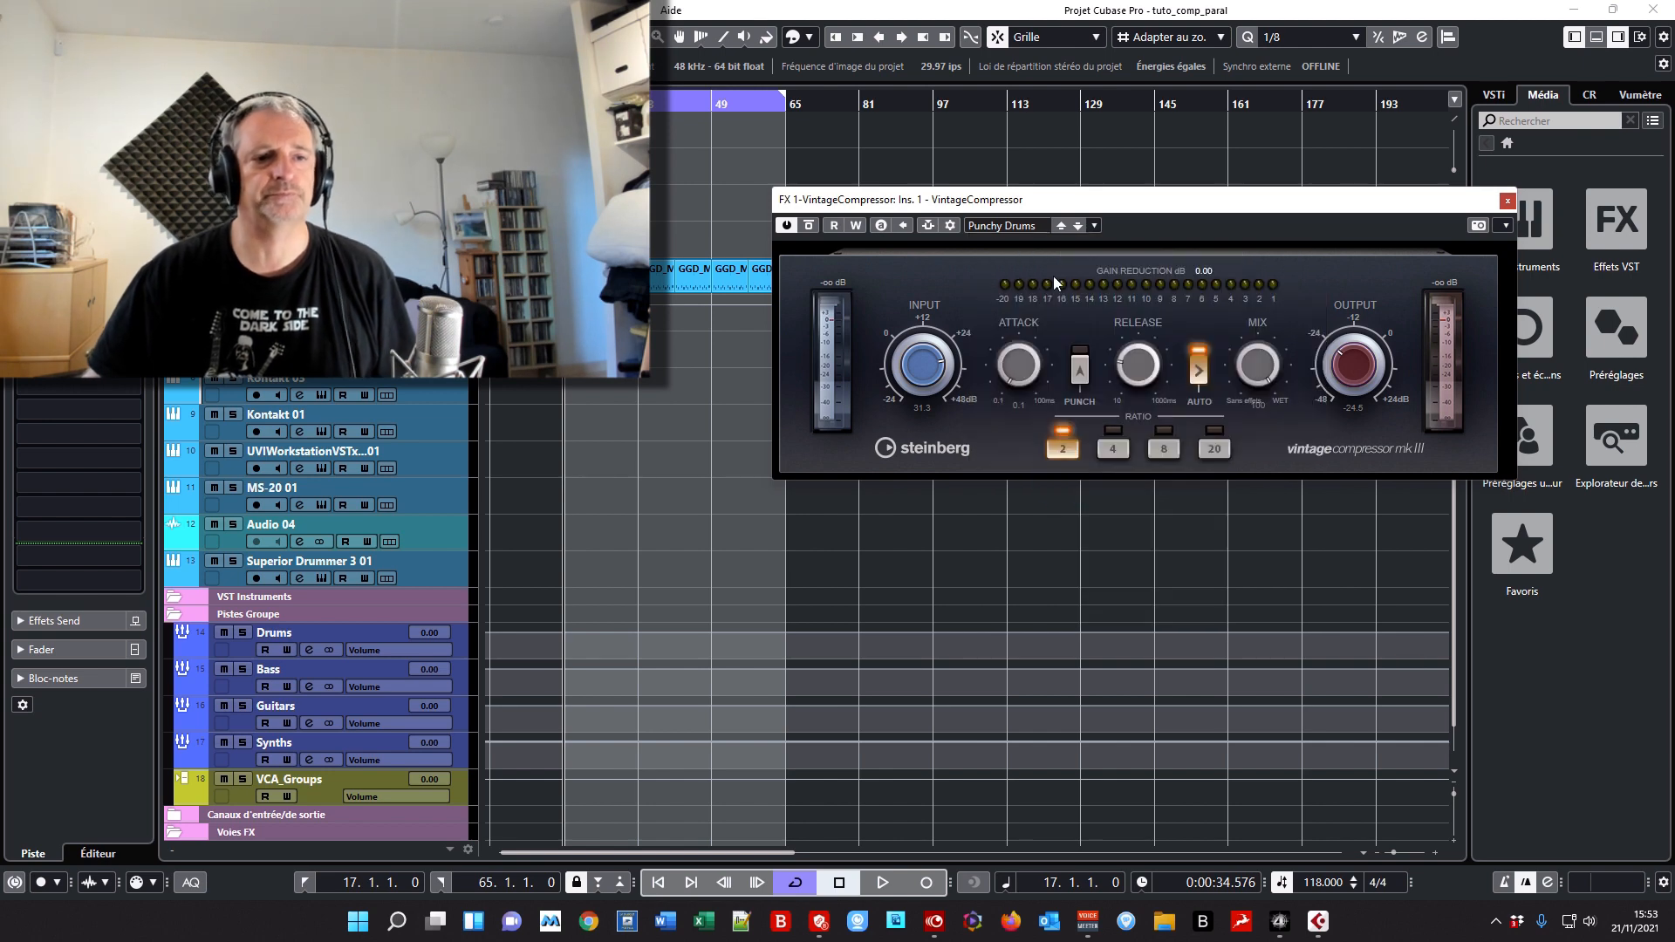
left_click(1506, 201)
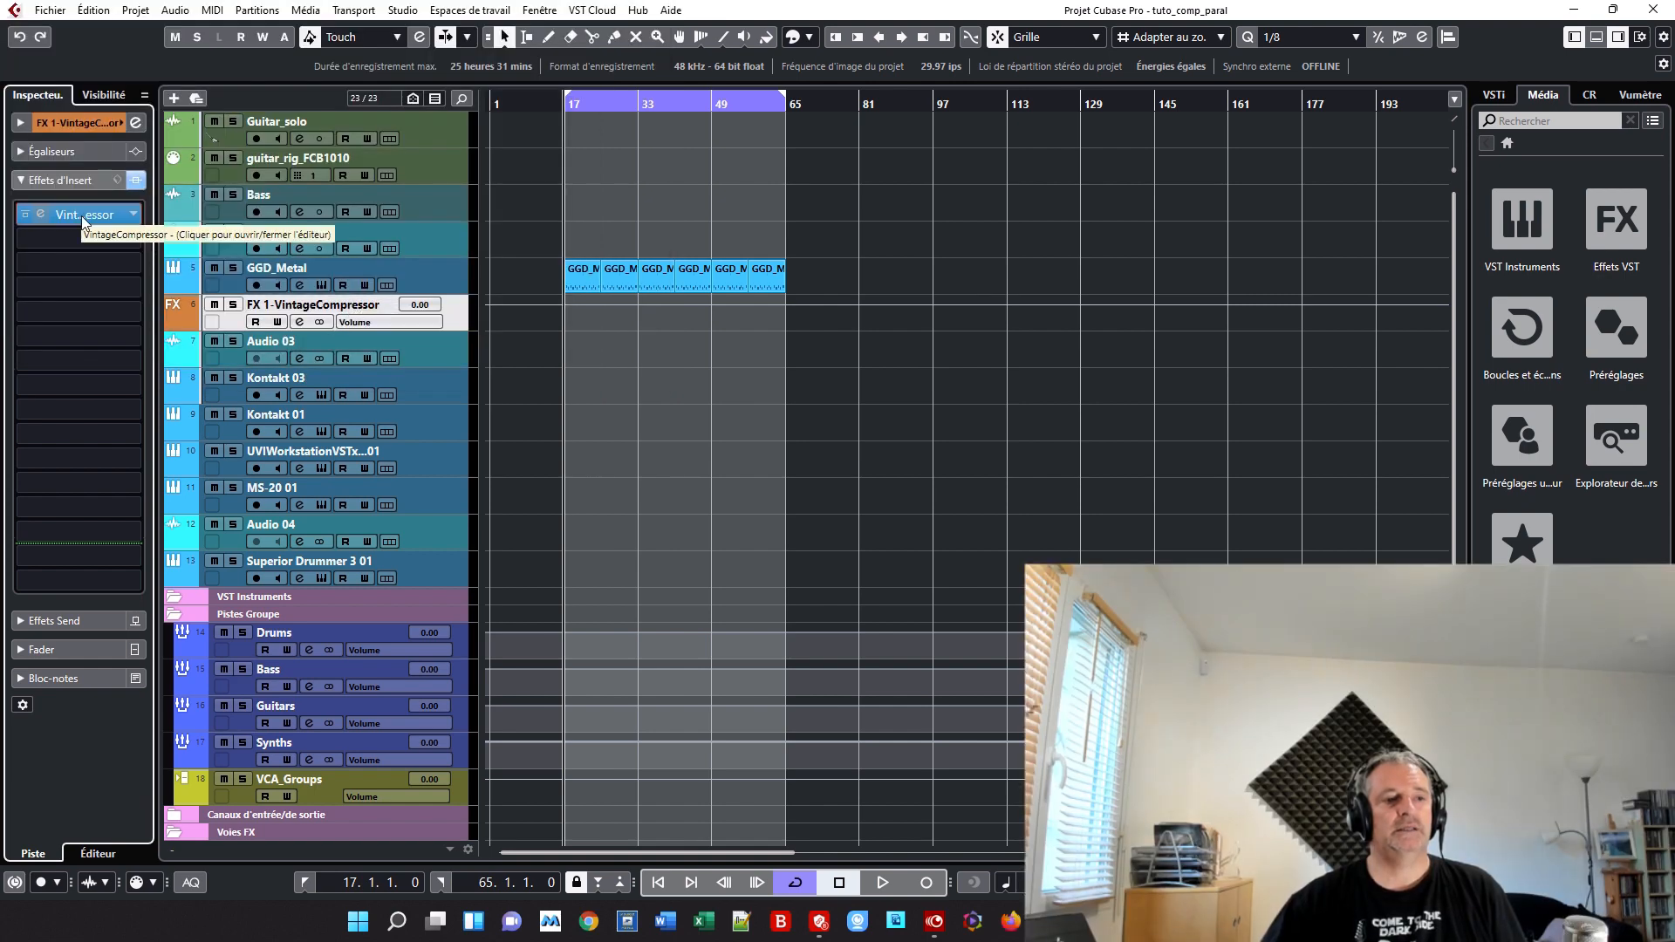
left_click(84, 216)
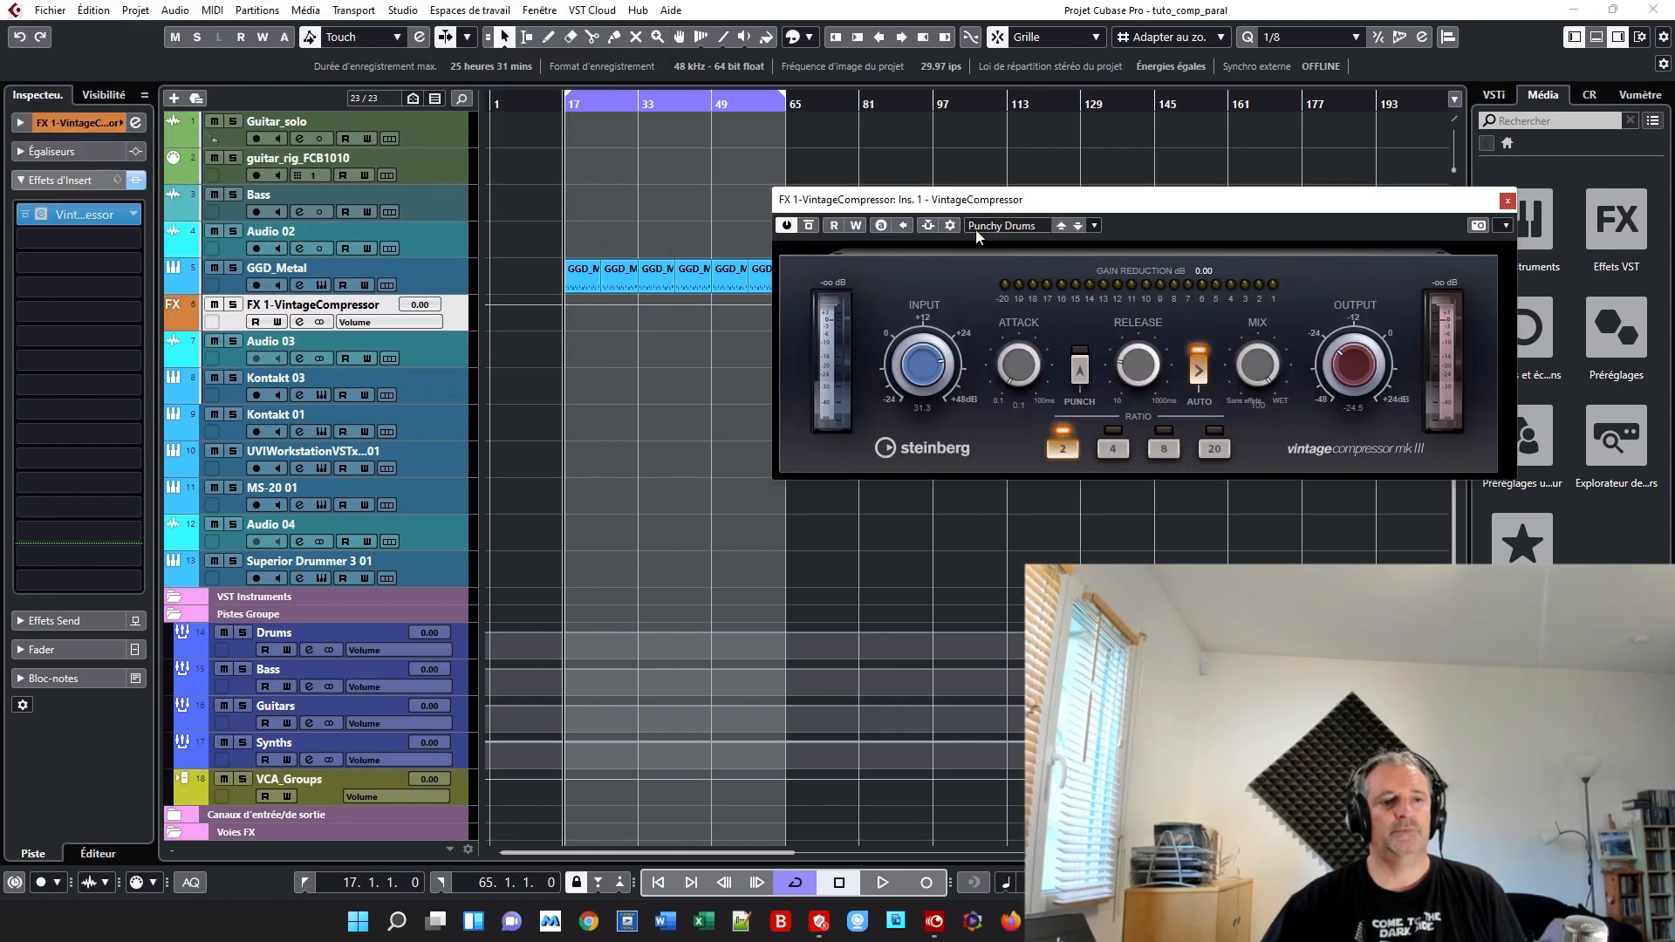
left_click_drag(1106, 198, 1175, 209)
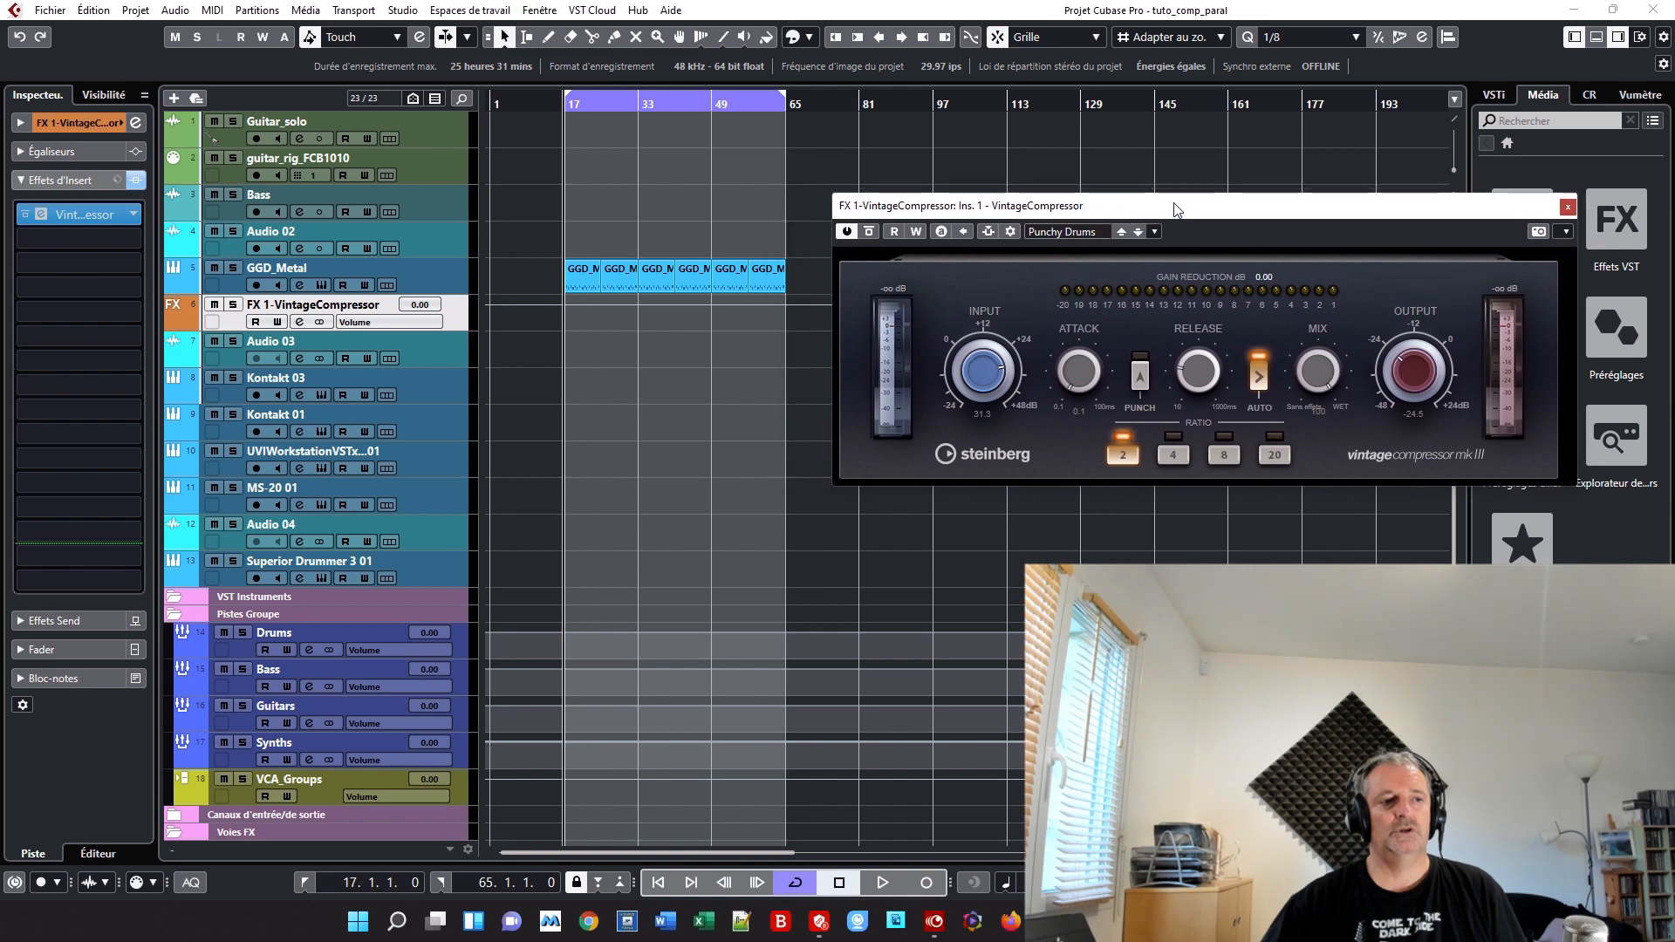
- Select the GGD_Metal track and briefly play its drum loop without the parallel compression
left_click(422, 288)
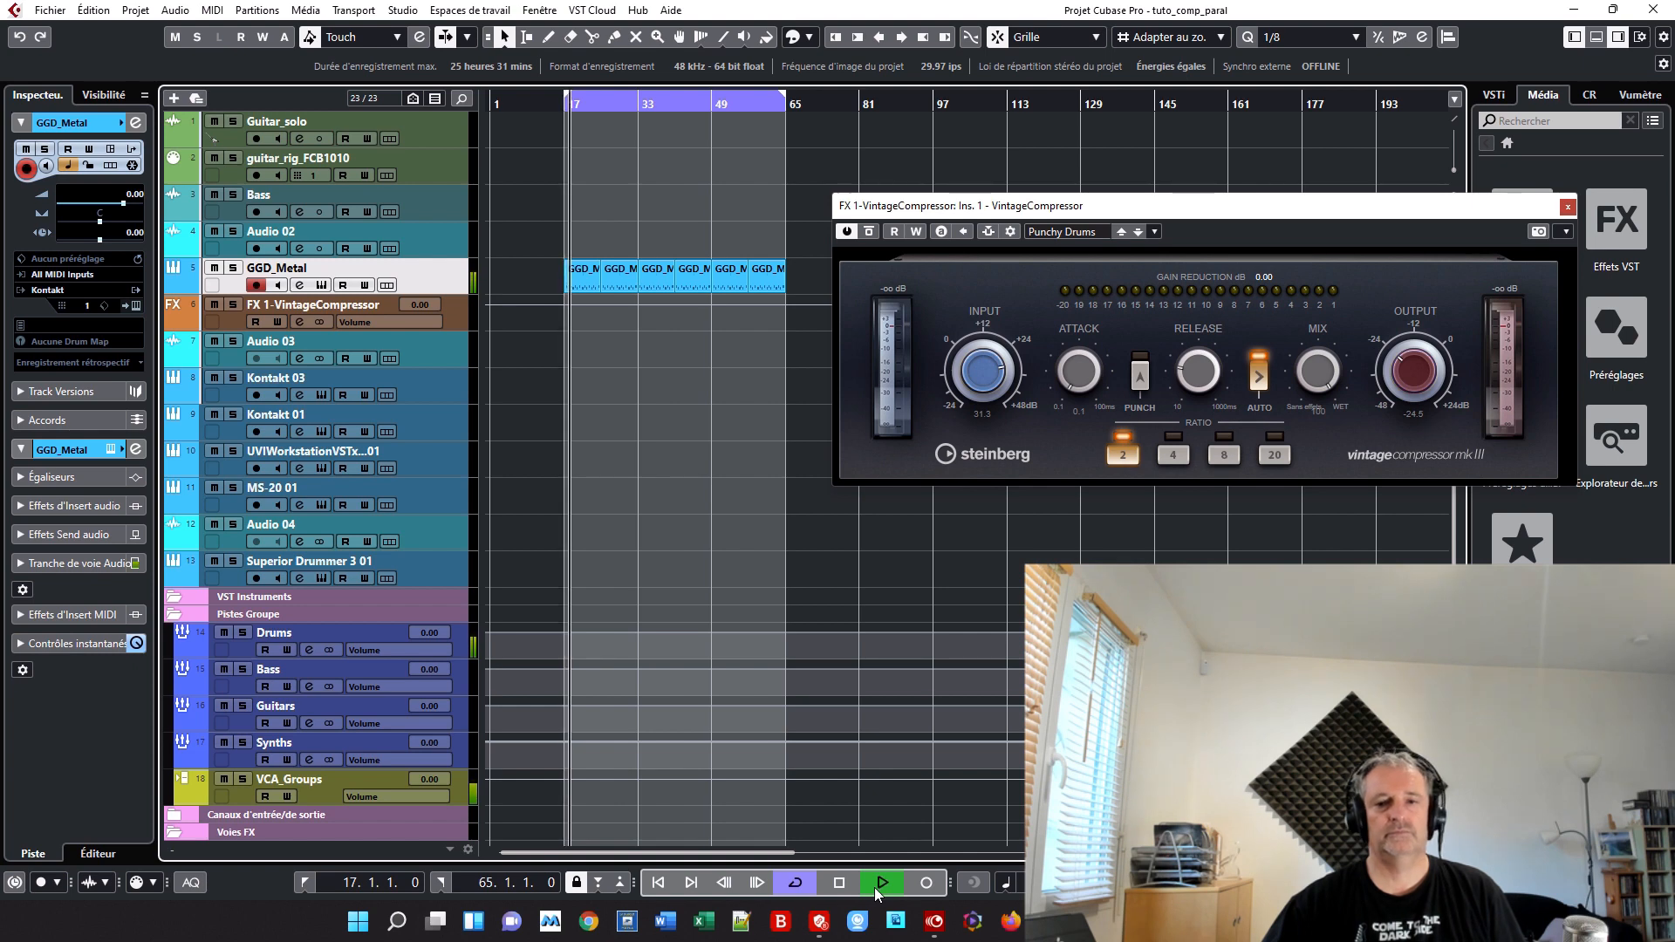
left_click(837, 884)
left_click(838, 883)
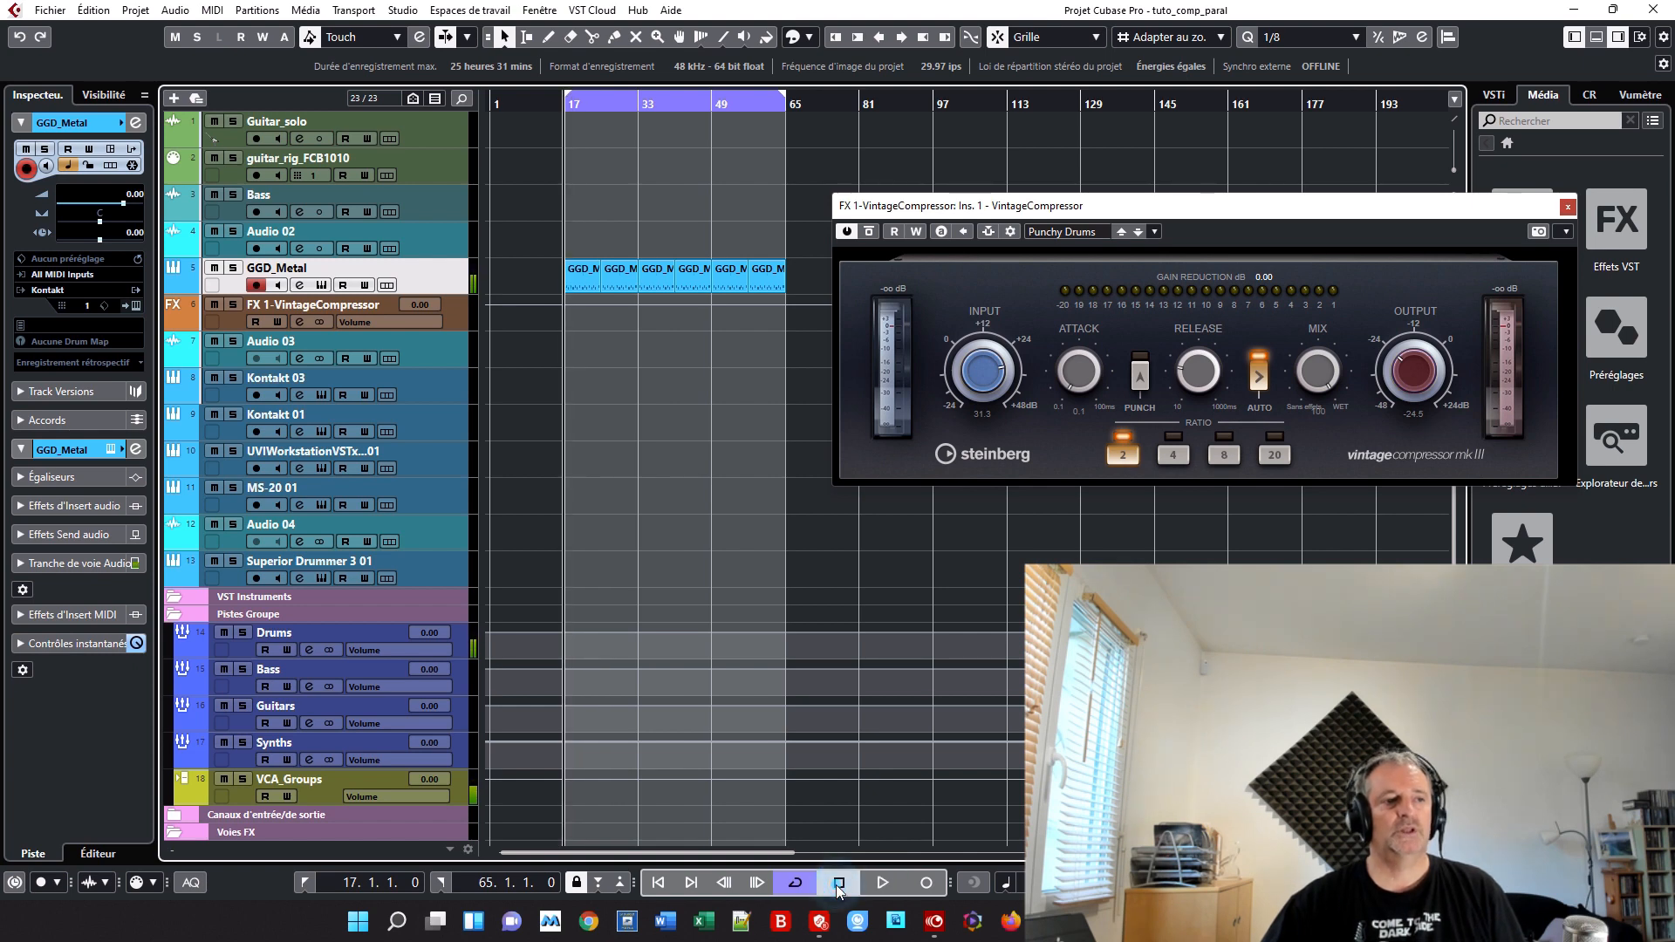
- Add an active audio send from GGD_Metal to FX 1-VintageCompressor and lower its level to -46.1
left_click(103, 541)
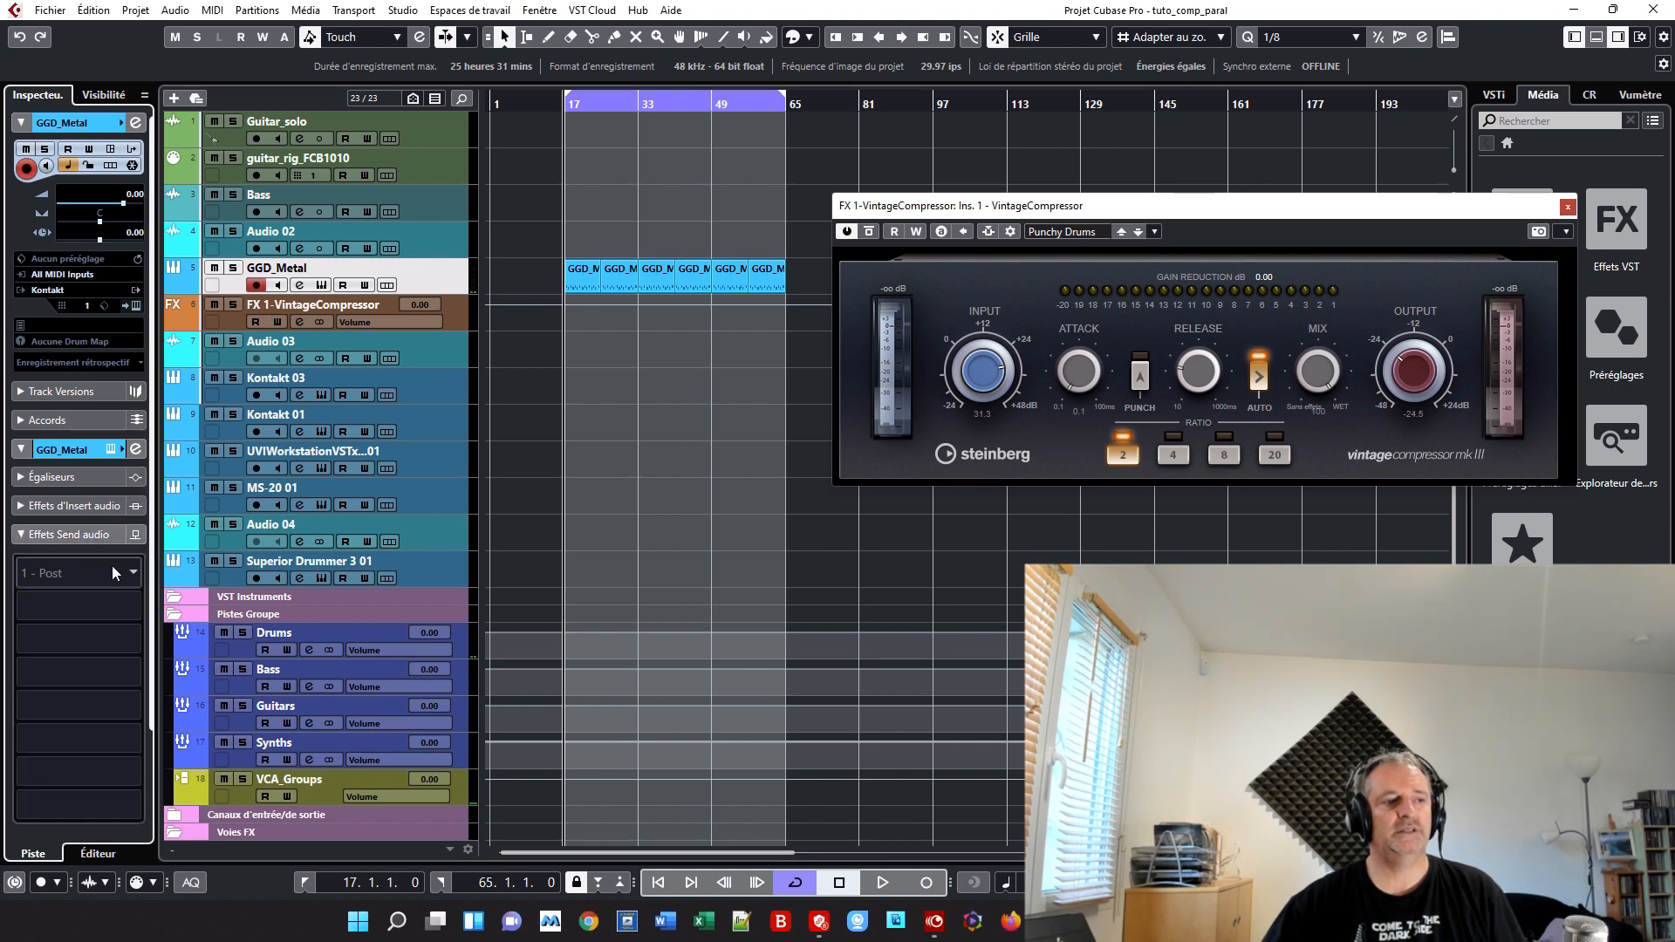
left_click(133, 574)
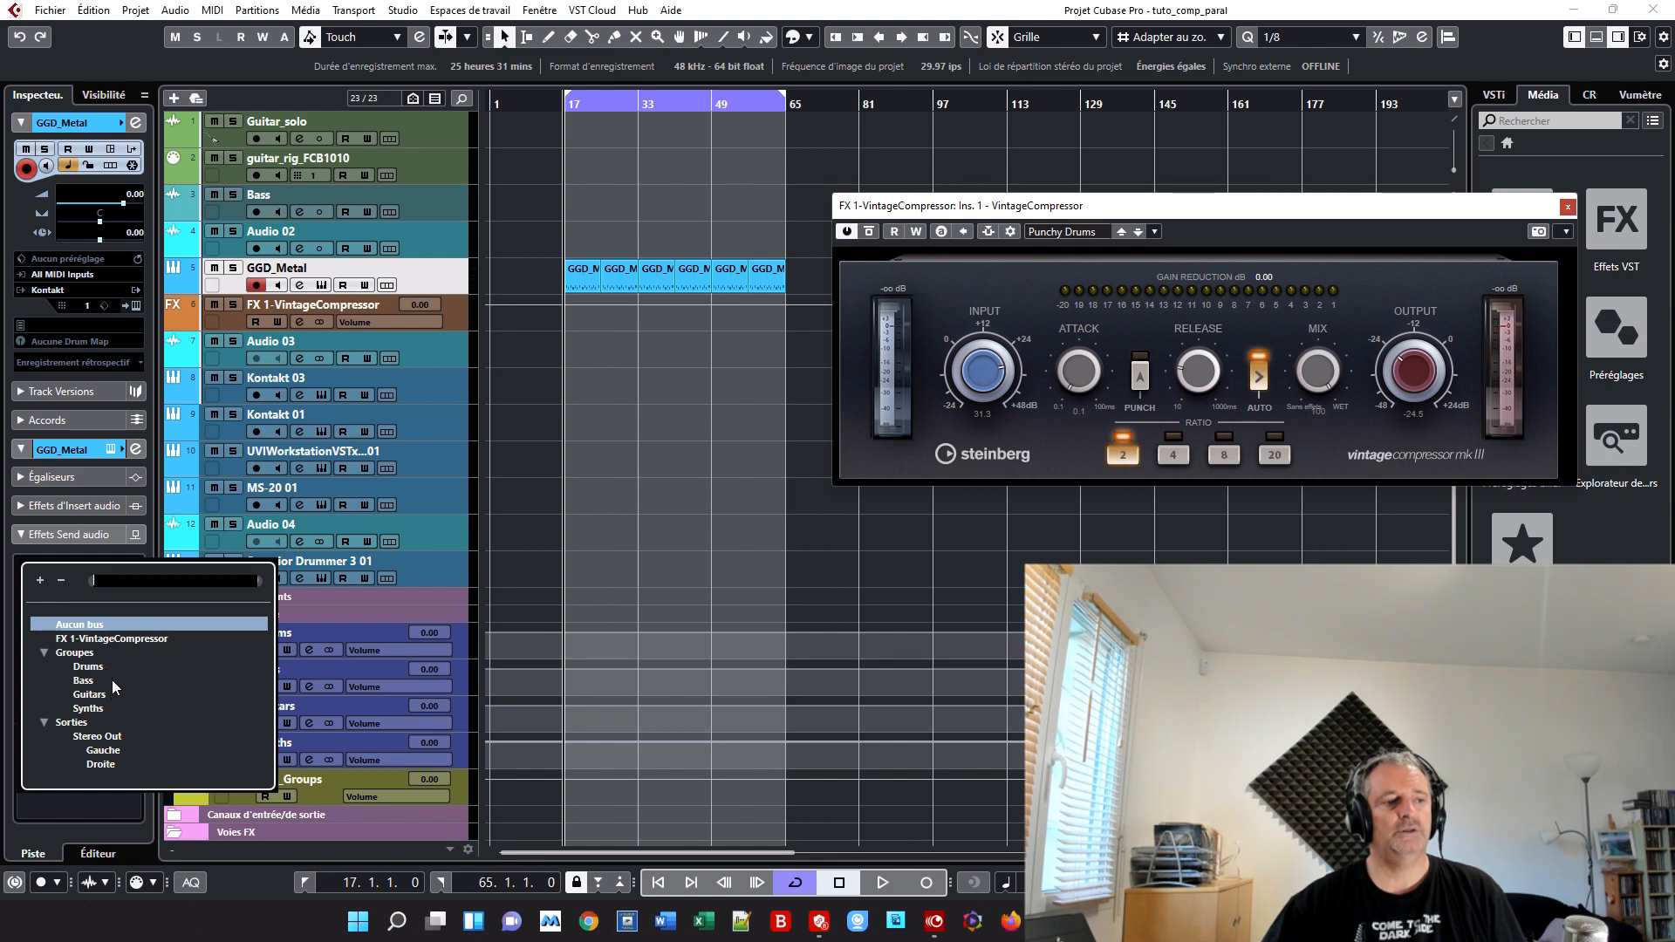
left_click(133, 640)
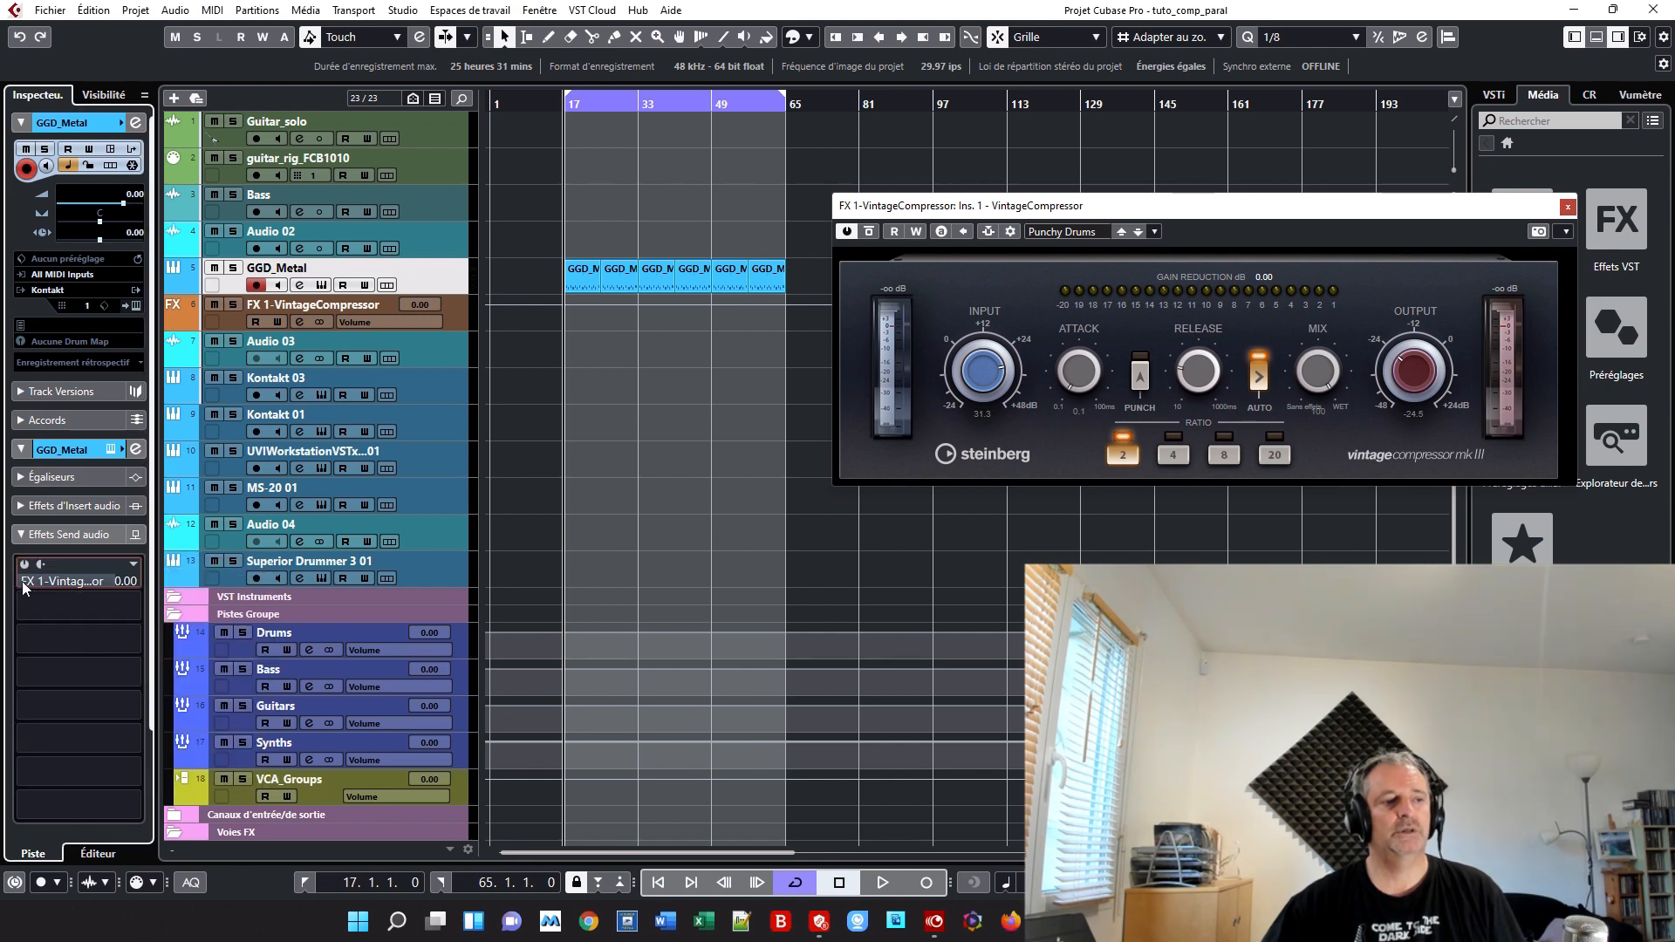
left_click(23, 581)
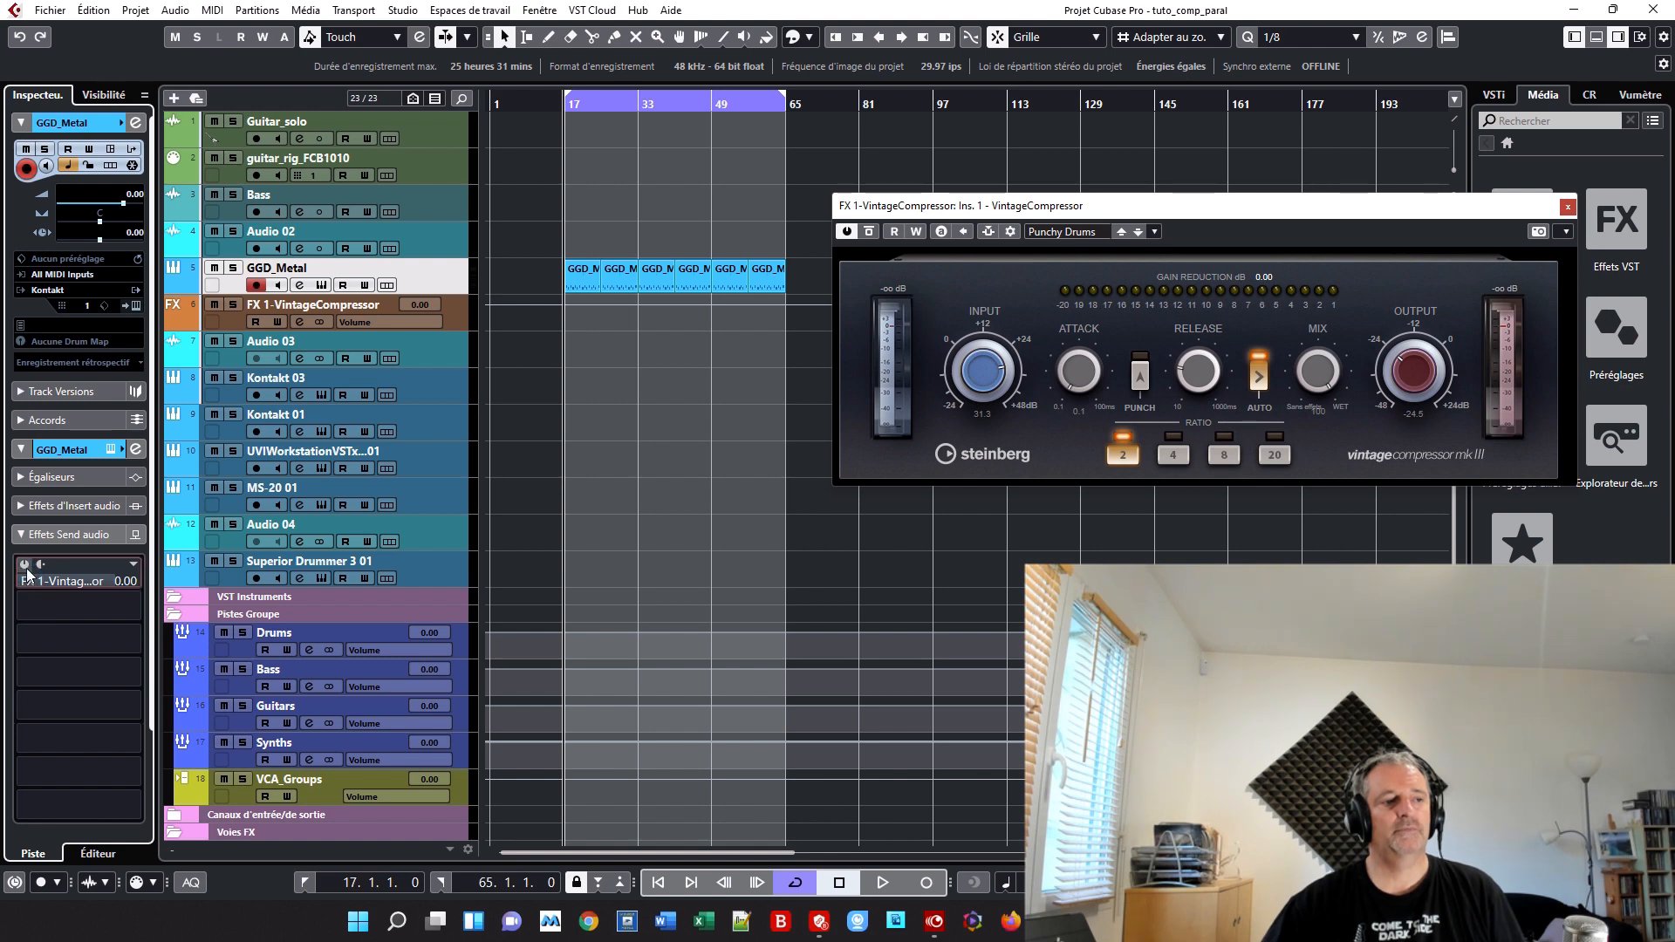
left_click(25, 566)
left_click_drag(114, 582, 33, 582)
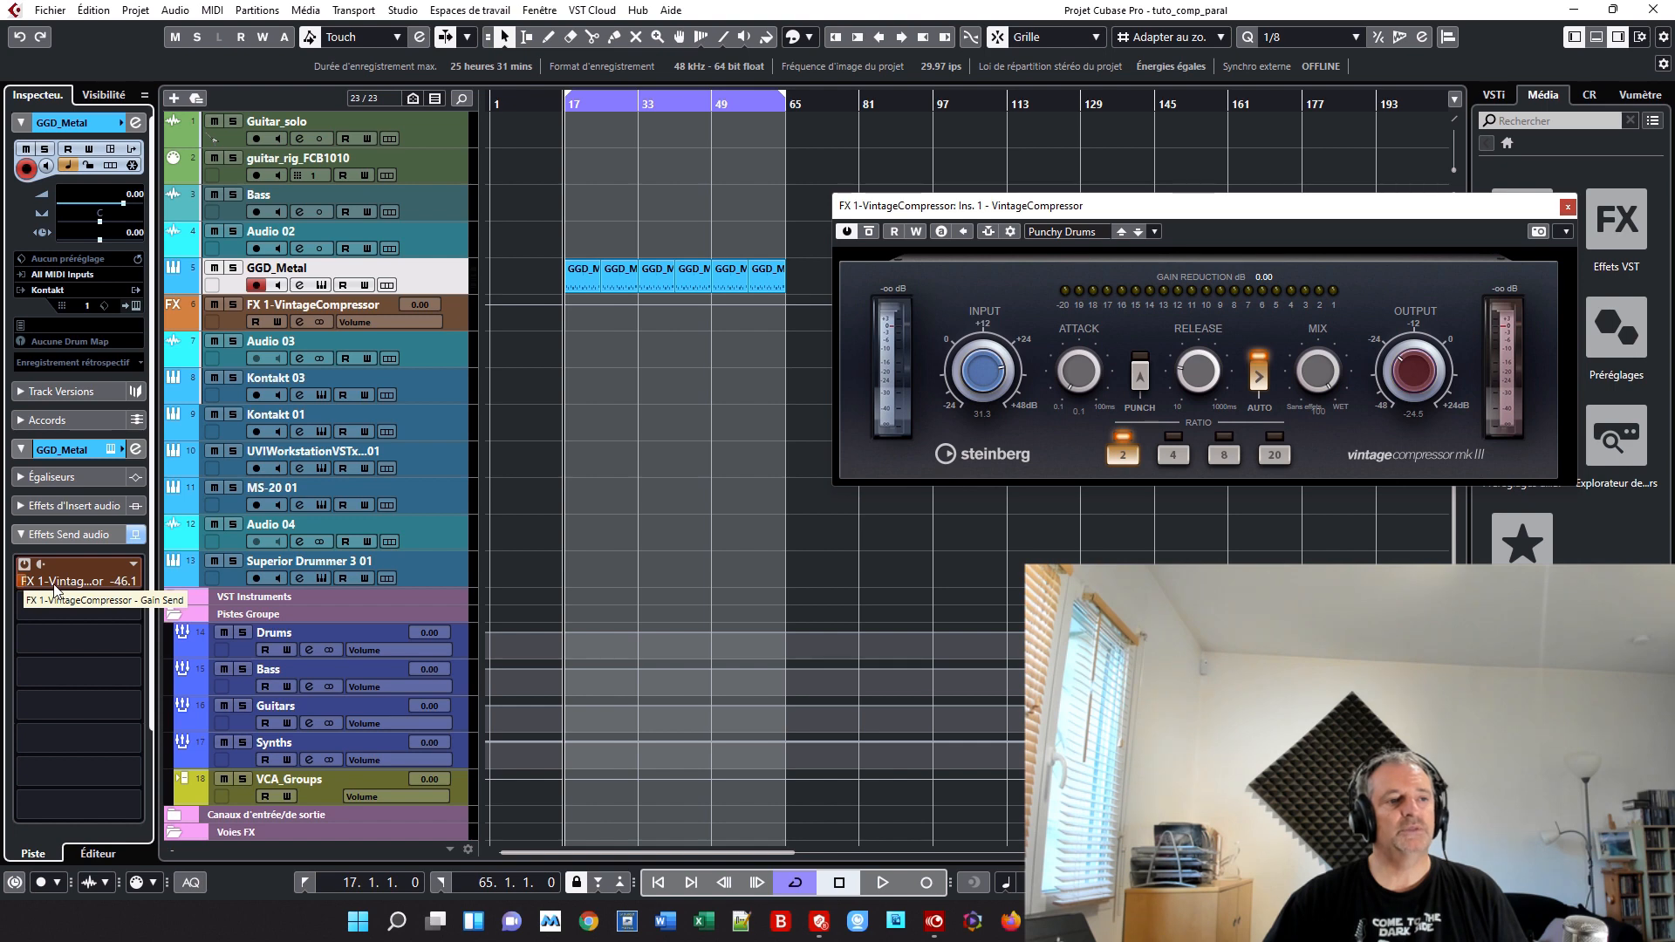
- Play the loop while raising GGD_Metal's compressor send to 6.02, settle it at -11.6, and stop playback
left_click(879, 884)
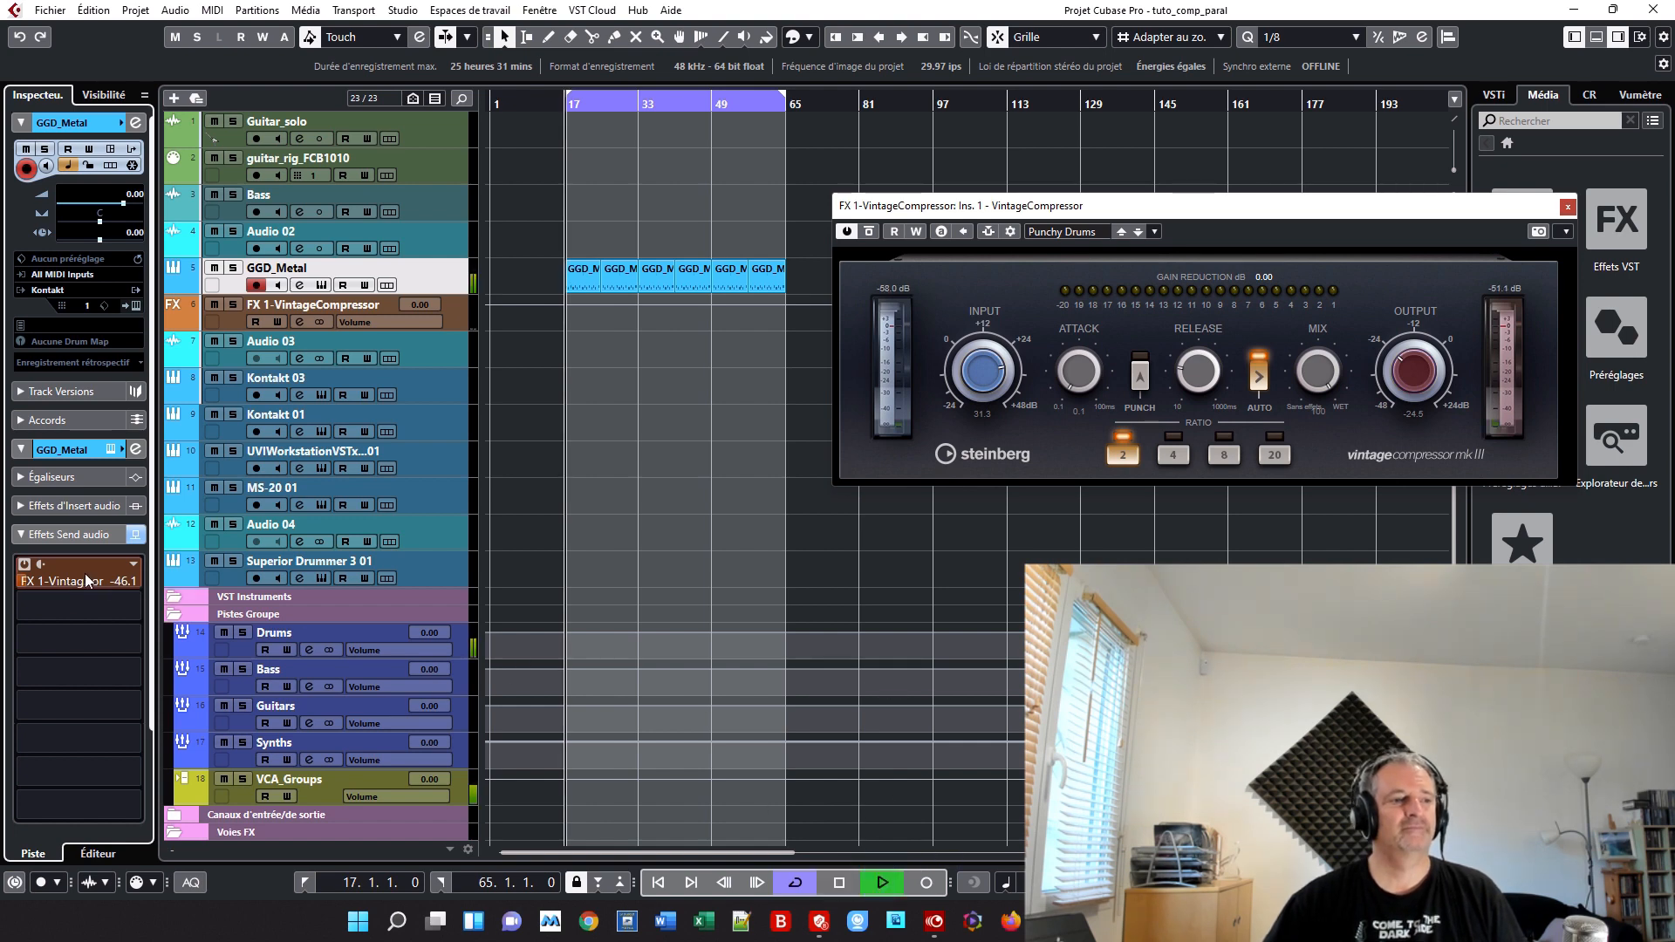
scroll(38, 581, "up", 3)
left_click_drag(39, 579, 173, 584)
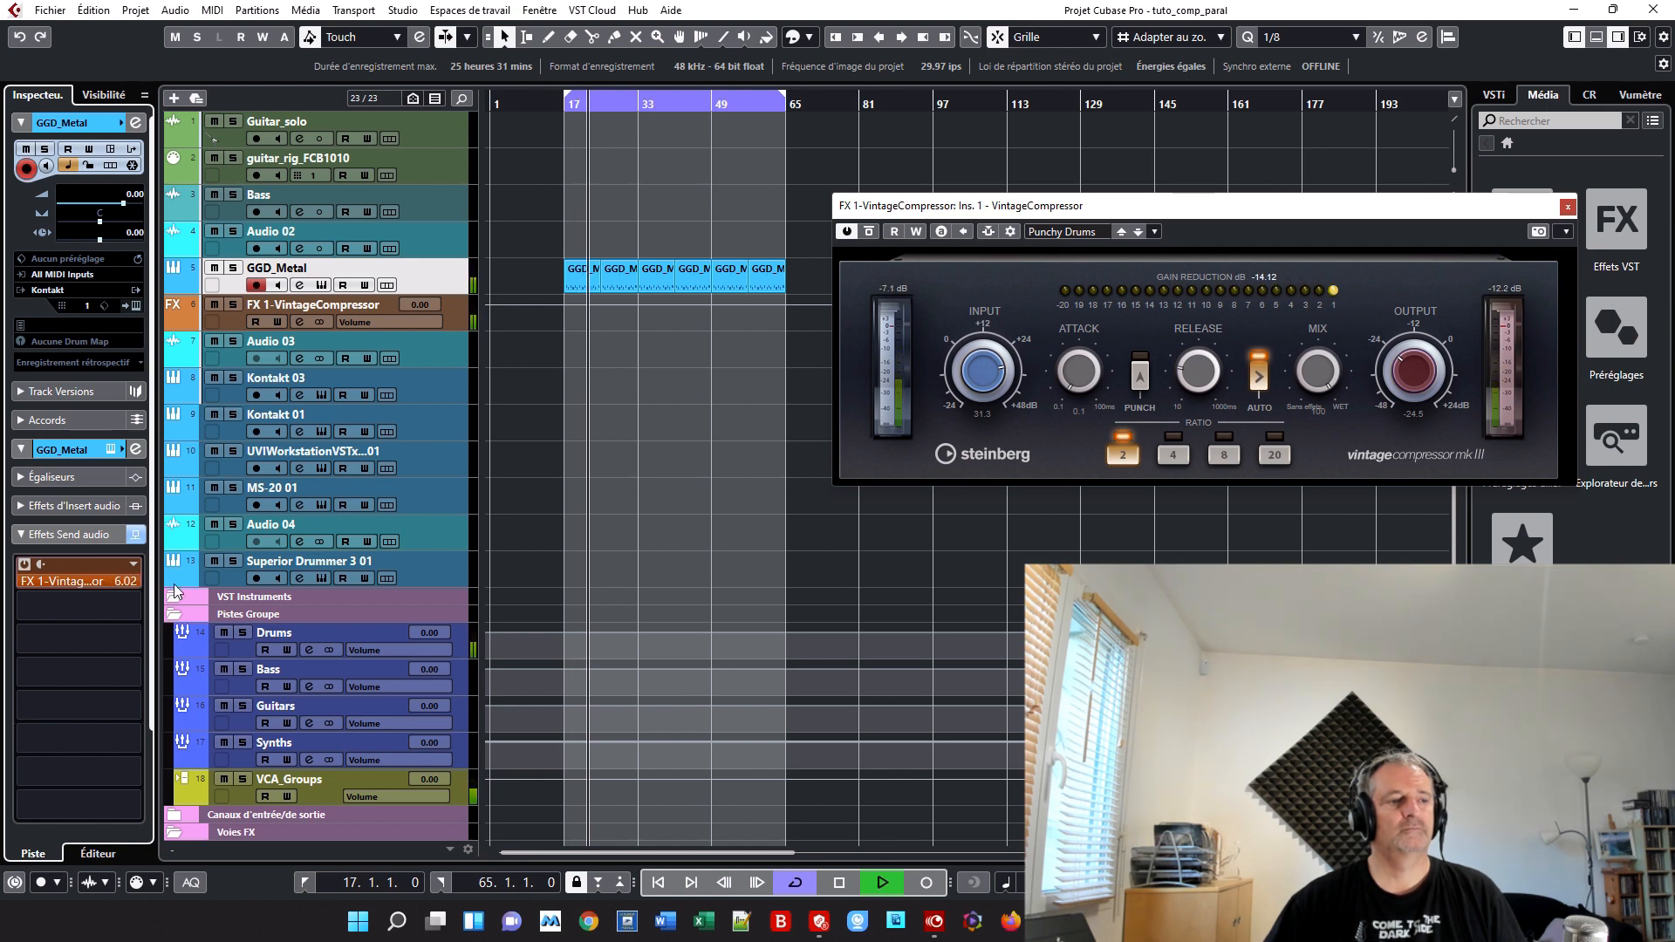
left_click_drag(162, 585, 82, 588)
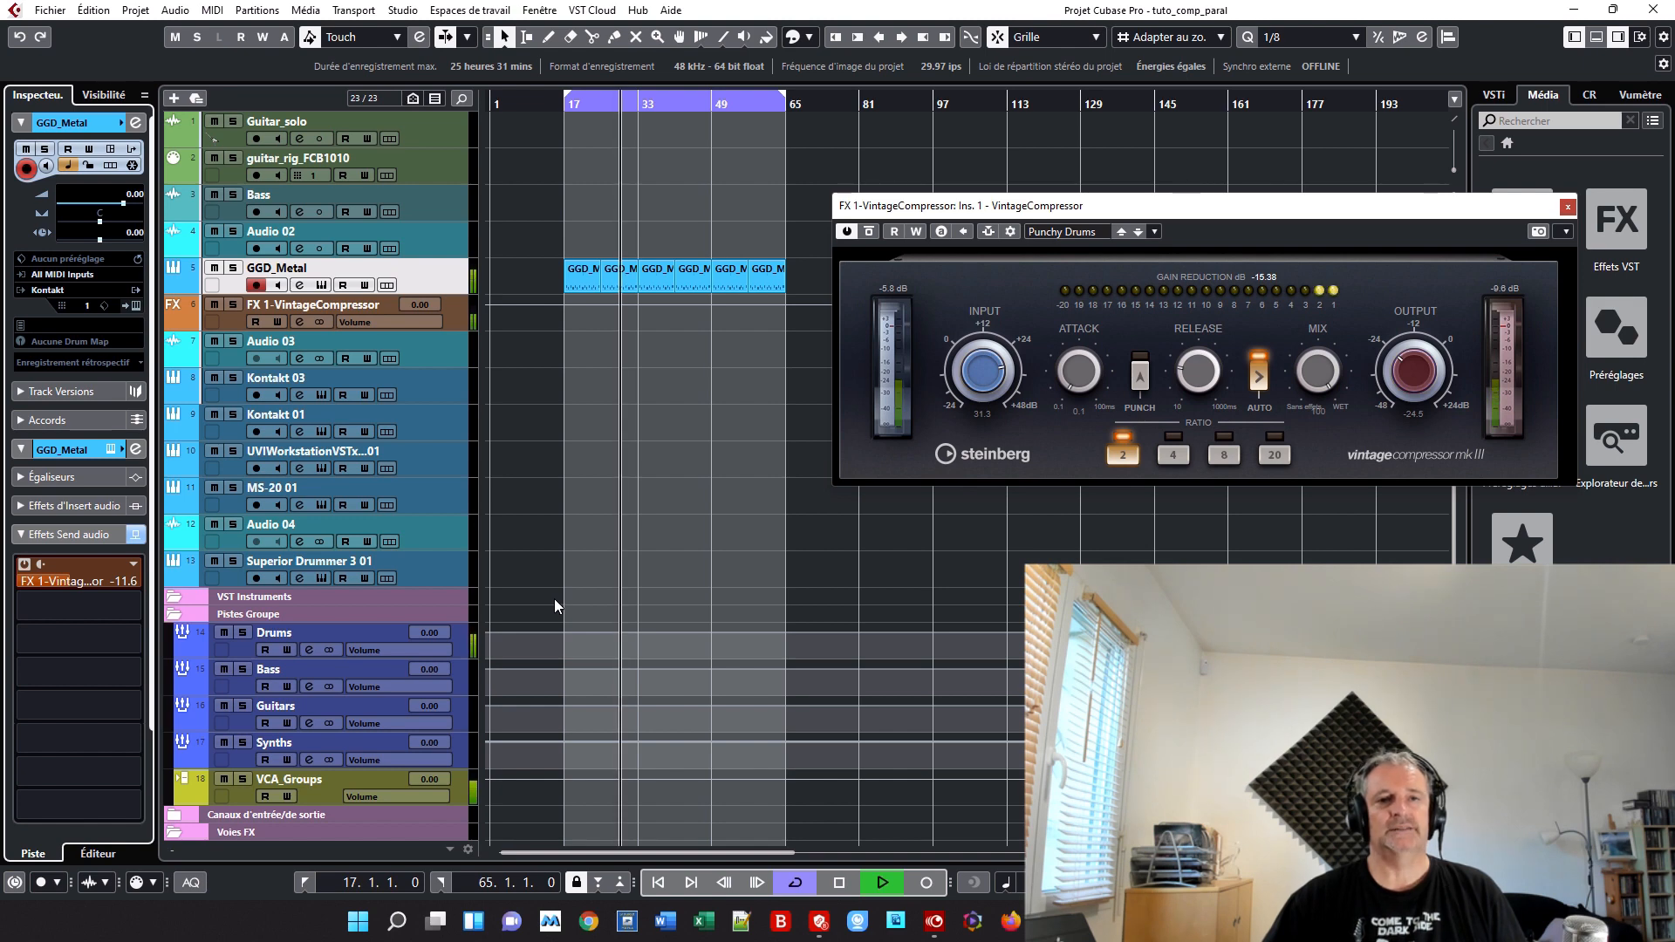
left_click(853, 885)
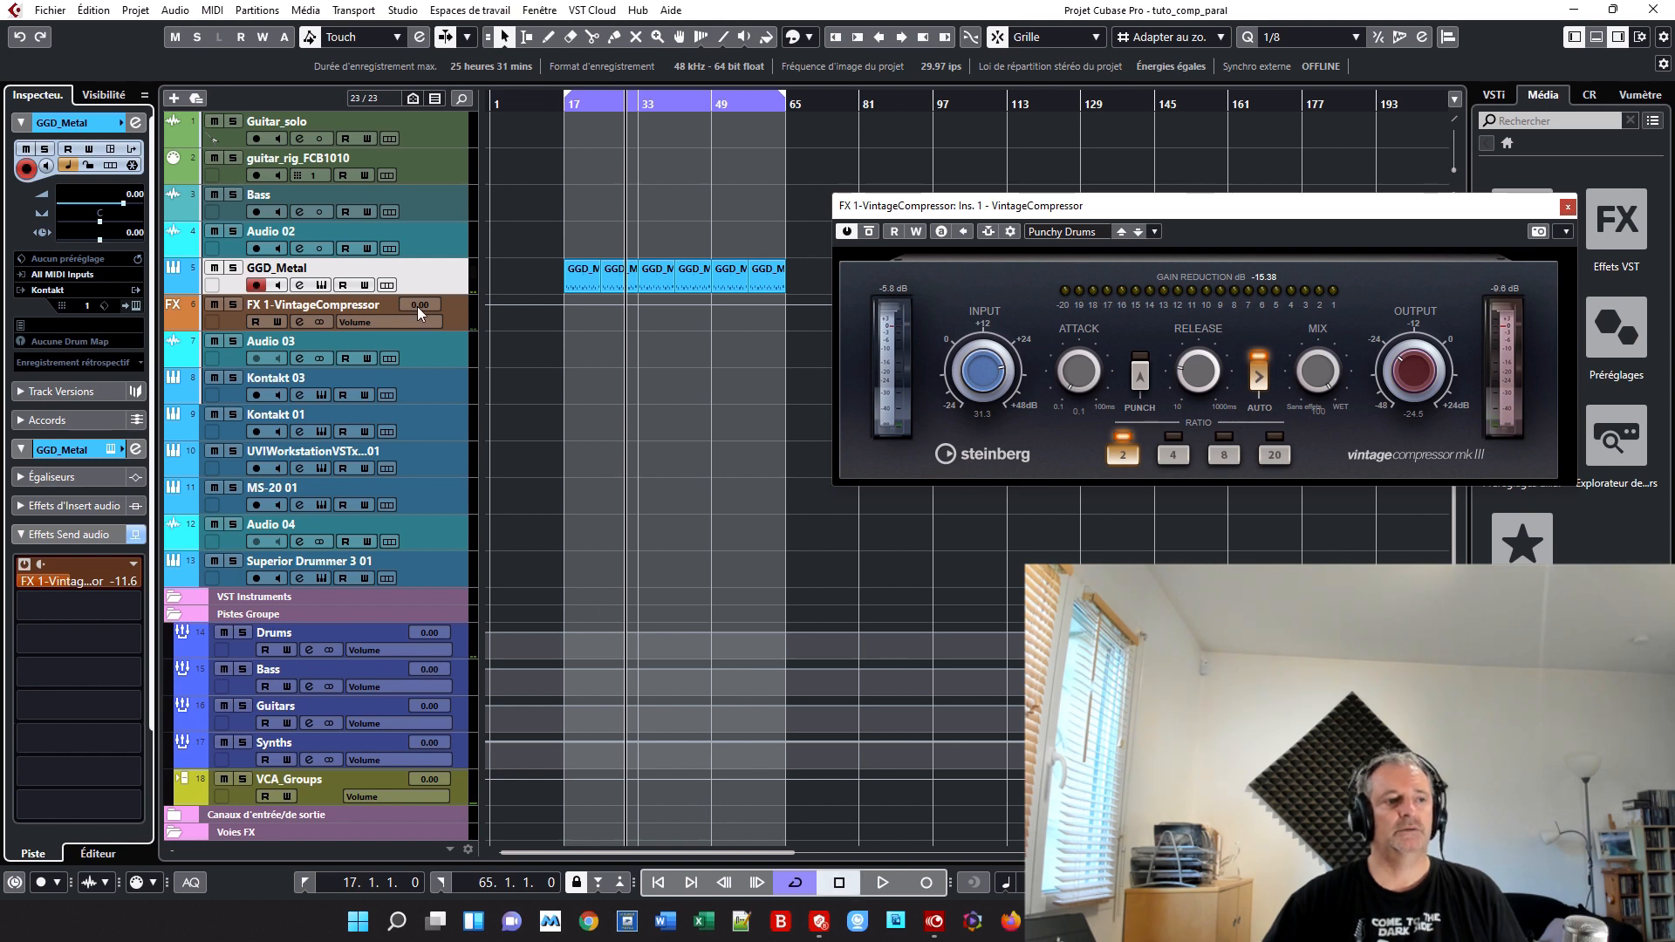
- Mute the FX 1-VintageCompressor channel and move it below the Audio 04 track
left_click(363, 317)
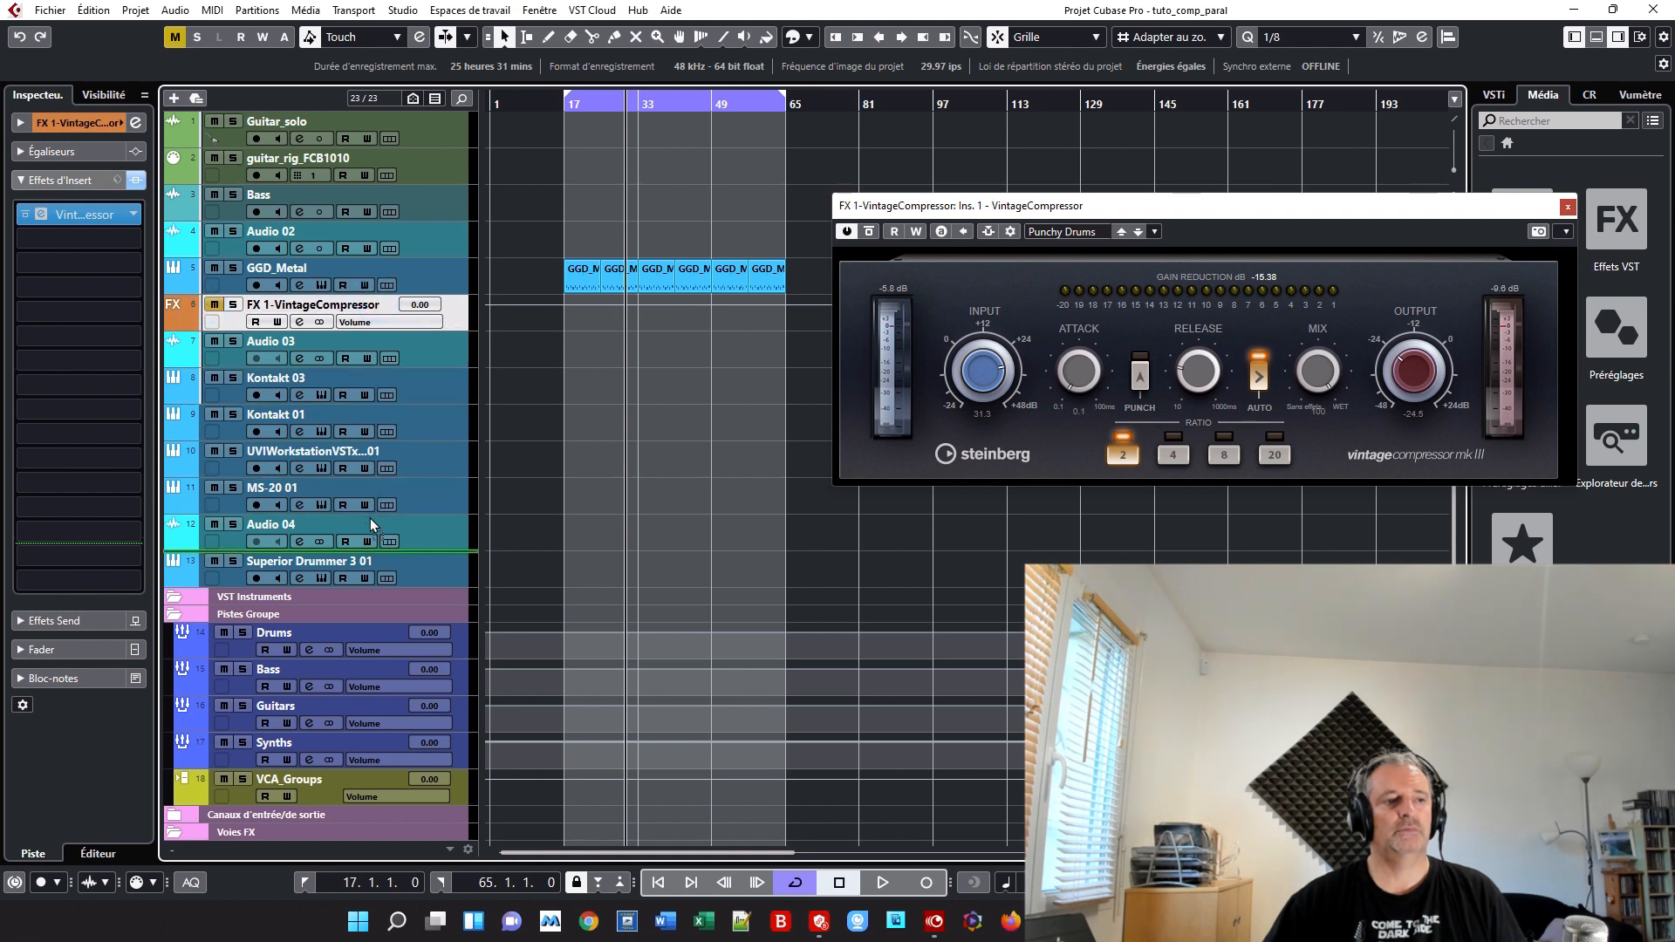
left_click_drag(371, 524, 371, 524)
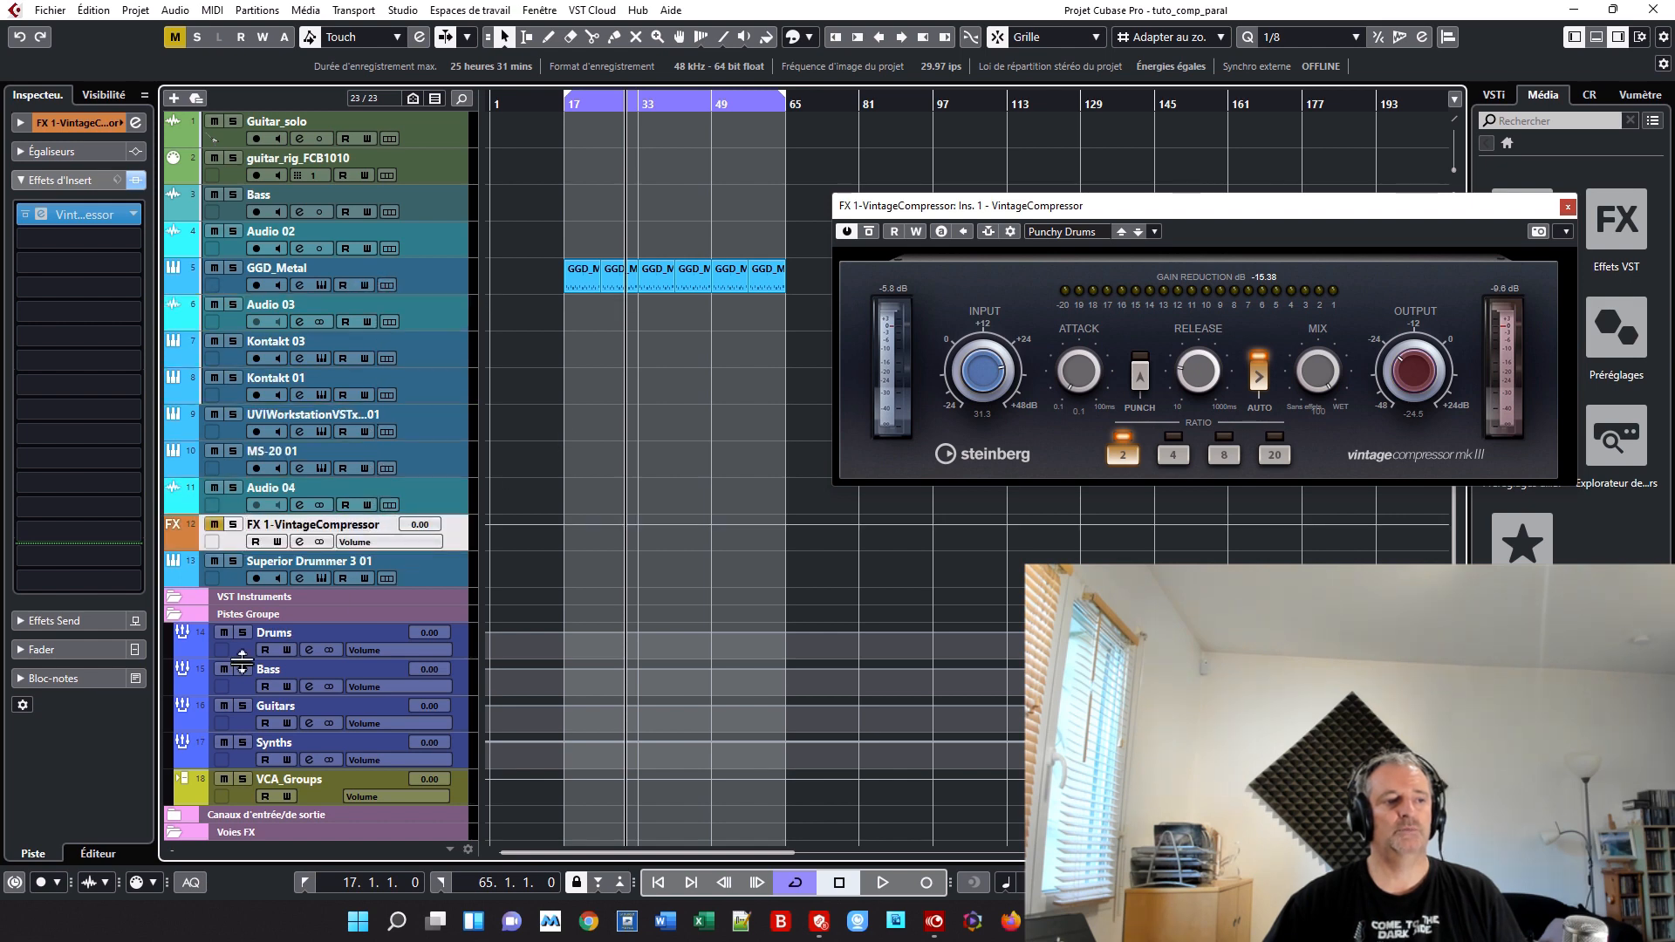
- Deactivate GGD_Metal's send to the FX channel, play the dry loop from bar 17, and close the compressor editor
left_click(428, 285)
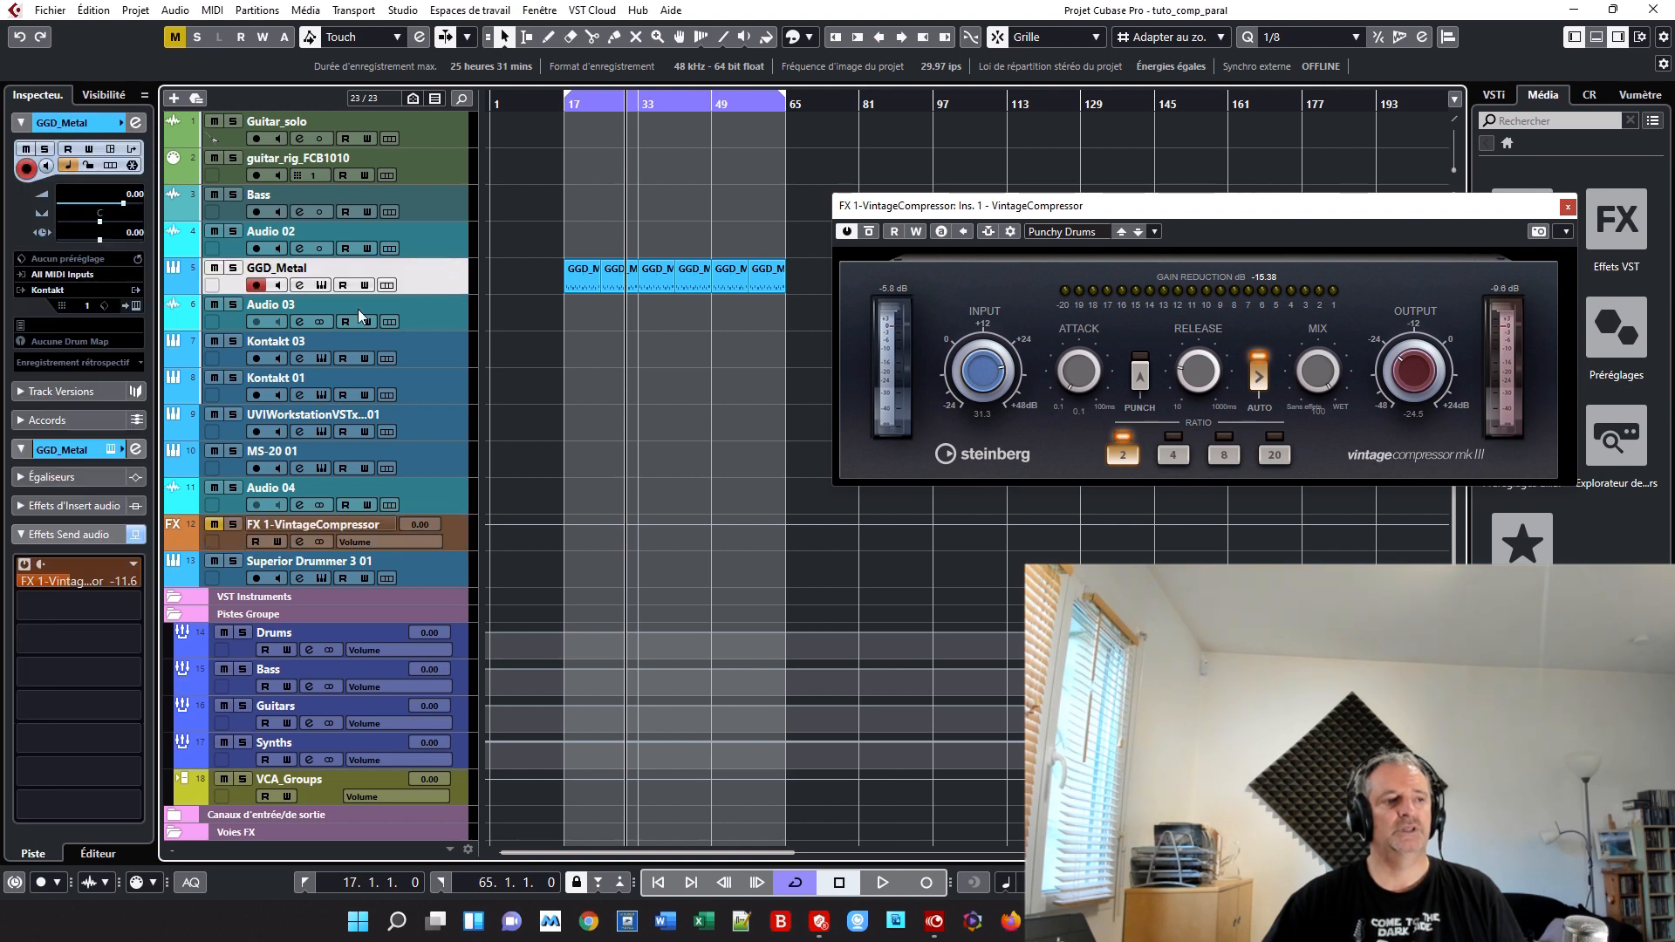
left_click(25, 567)
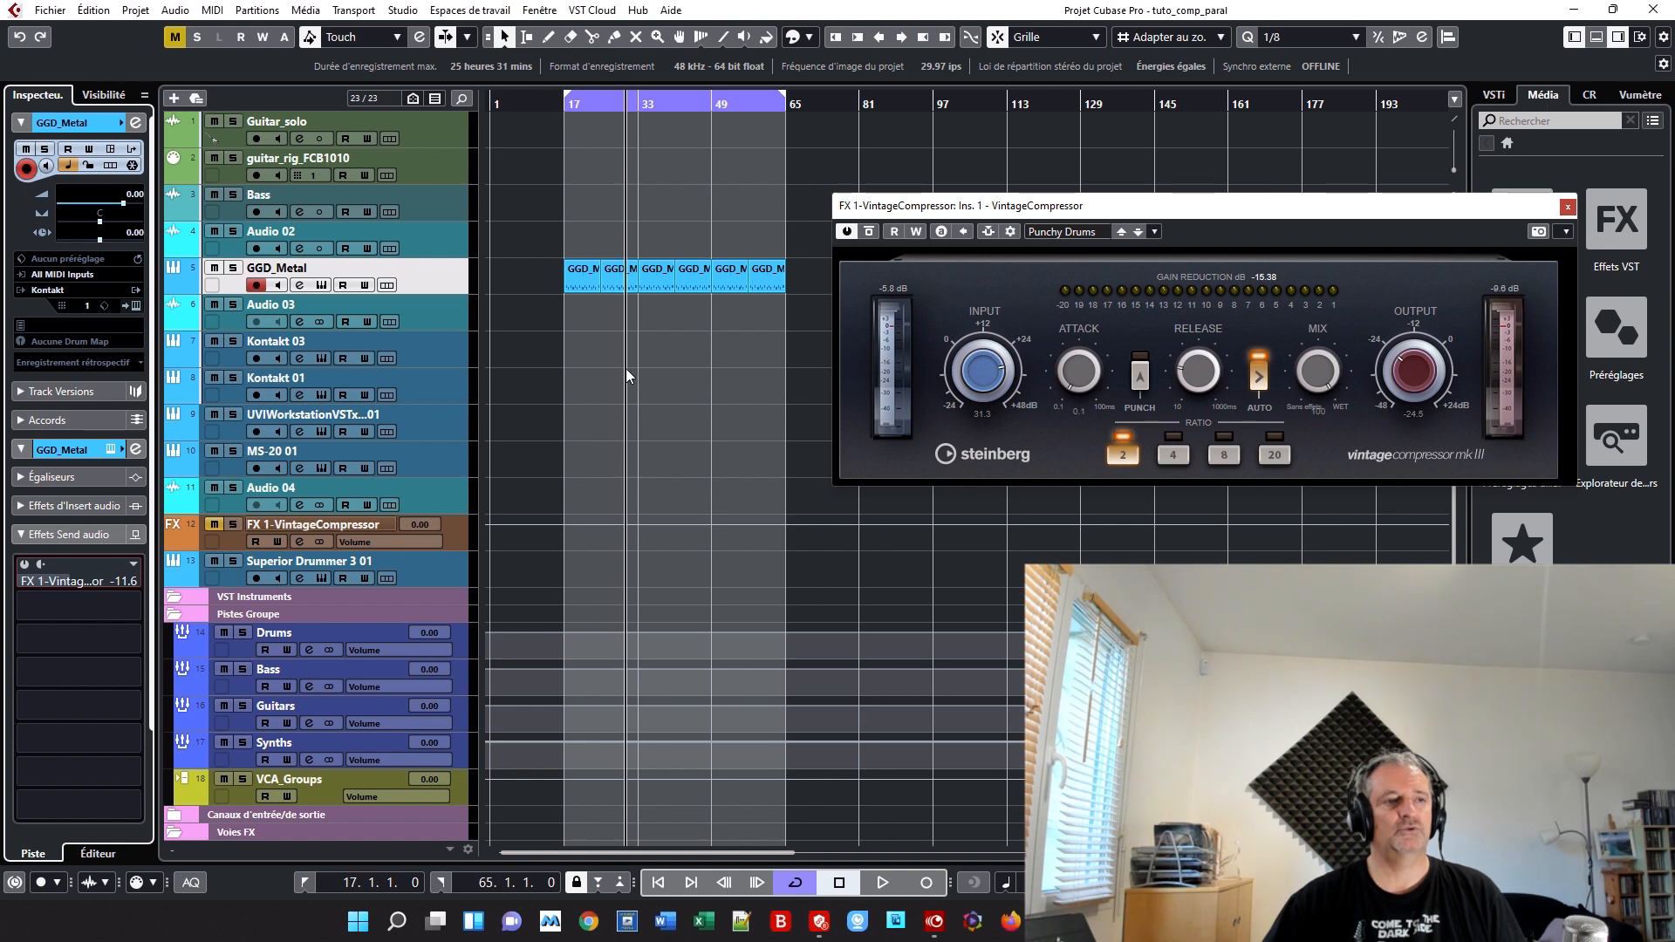
left_click(559, 110)
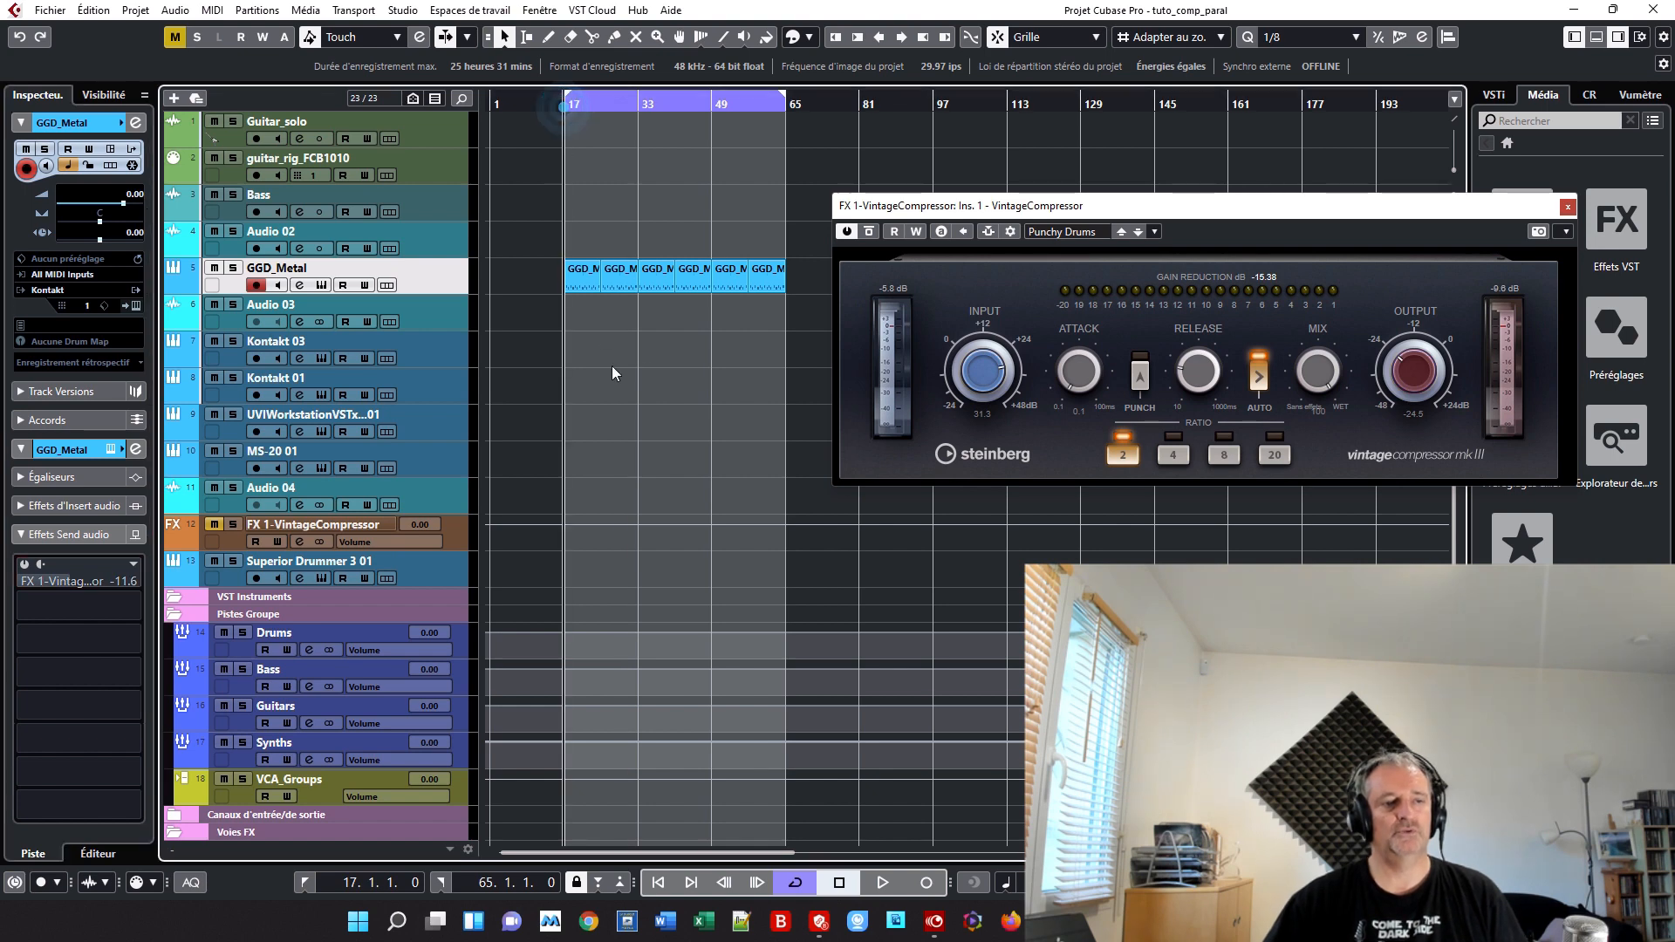
key("space")
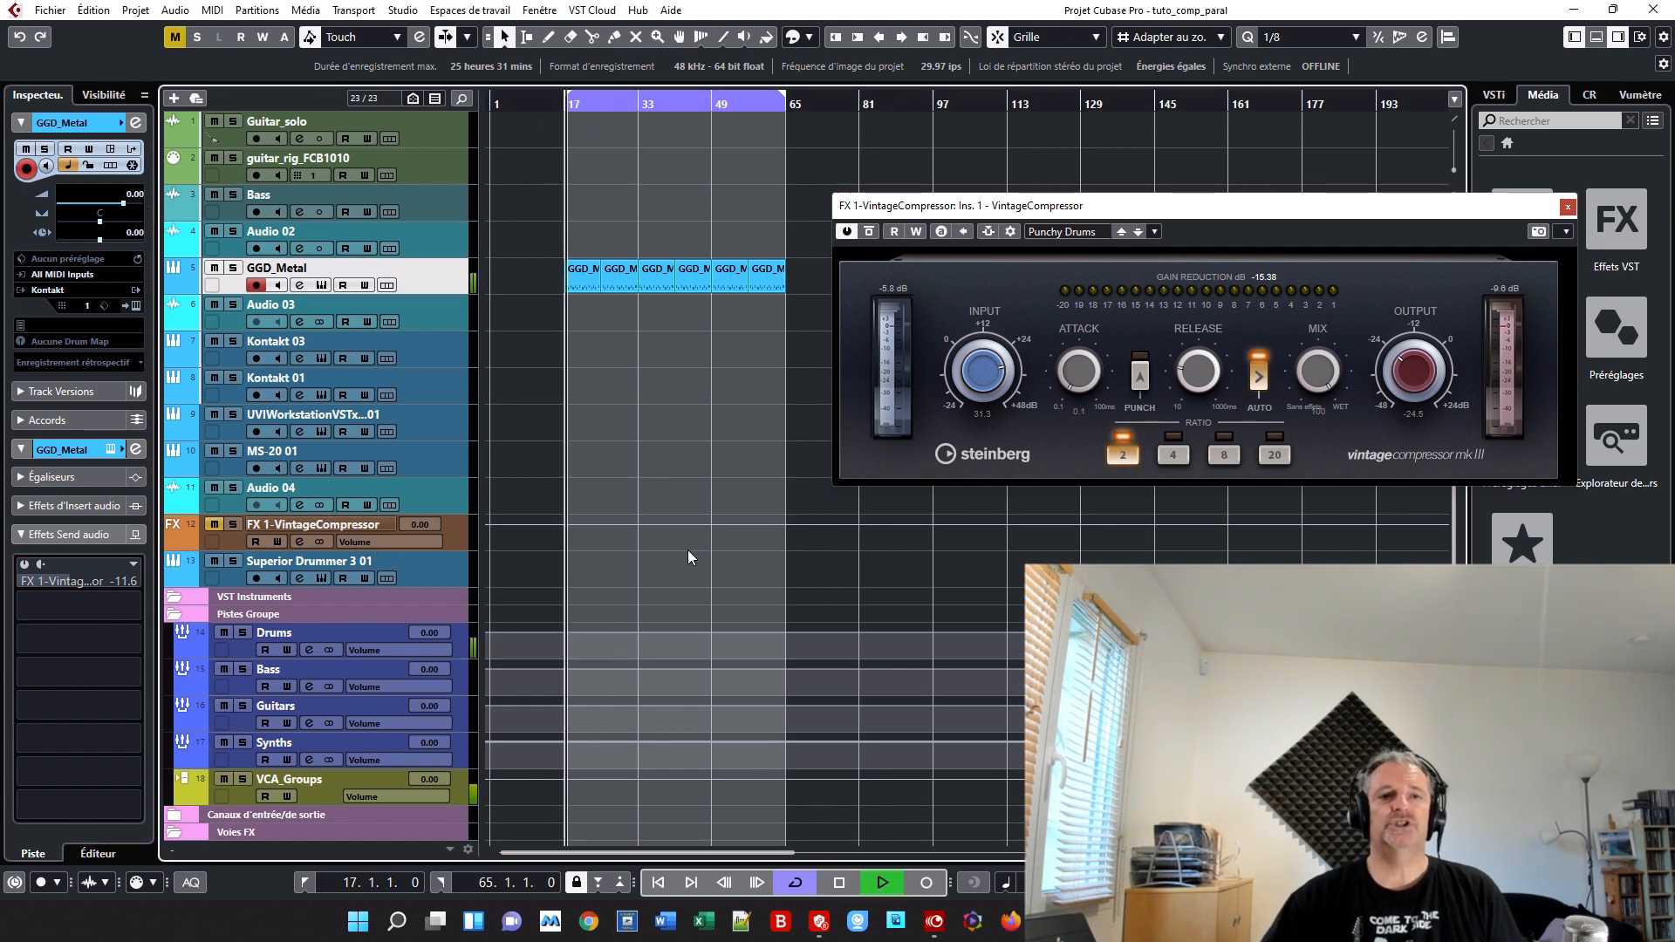
left_click(1568, 206)
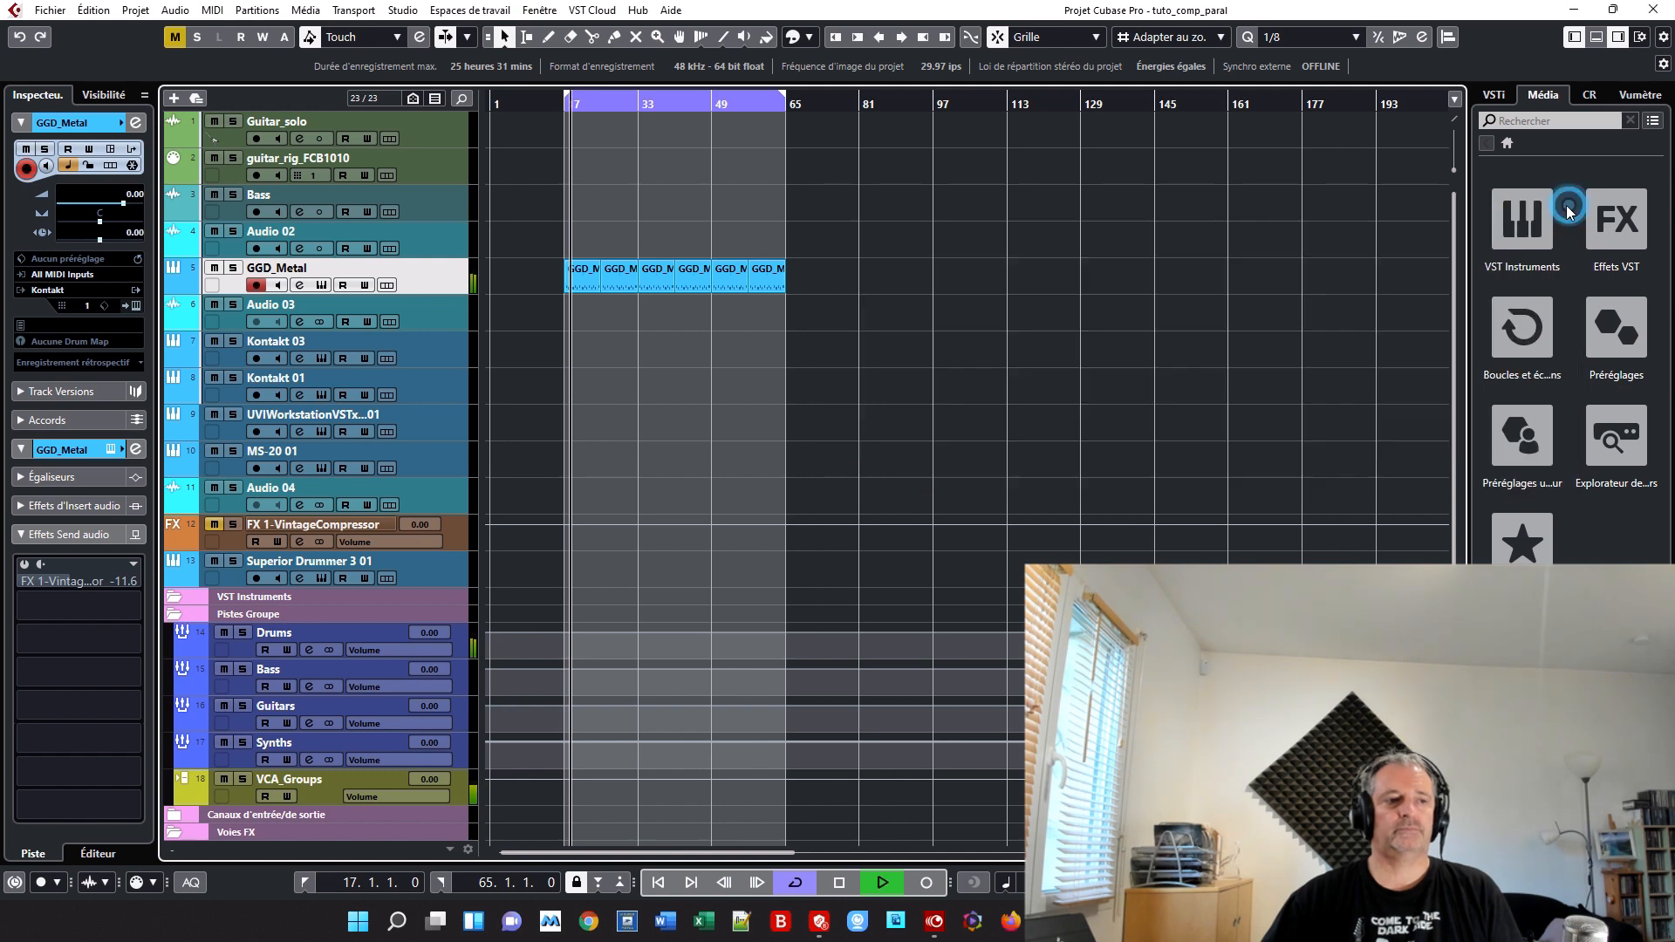
- Duplicate the GGD_Metal track and add VintageCompressor as the first insert effect on the duplicate
right_click(439, 283)
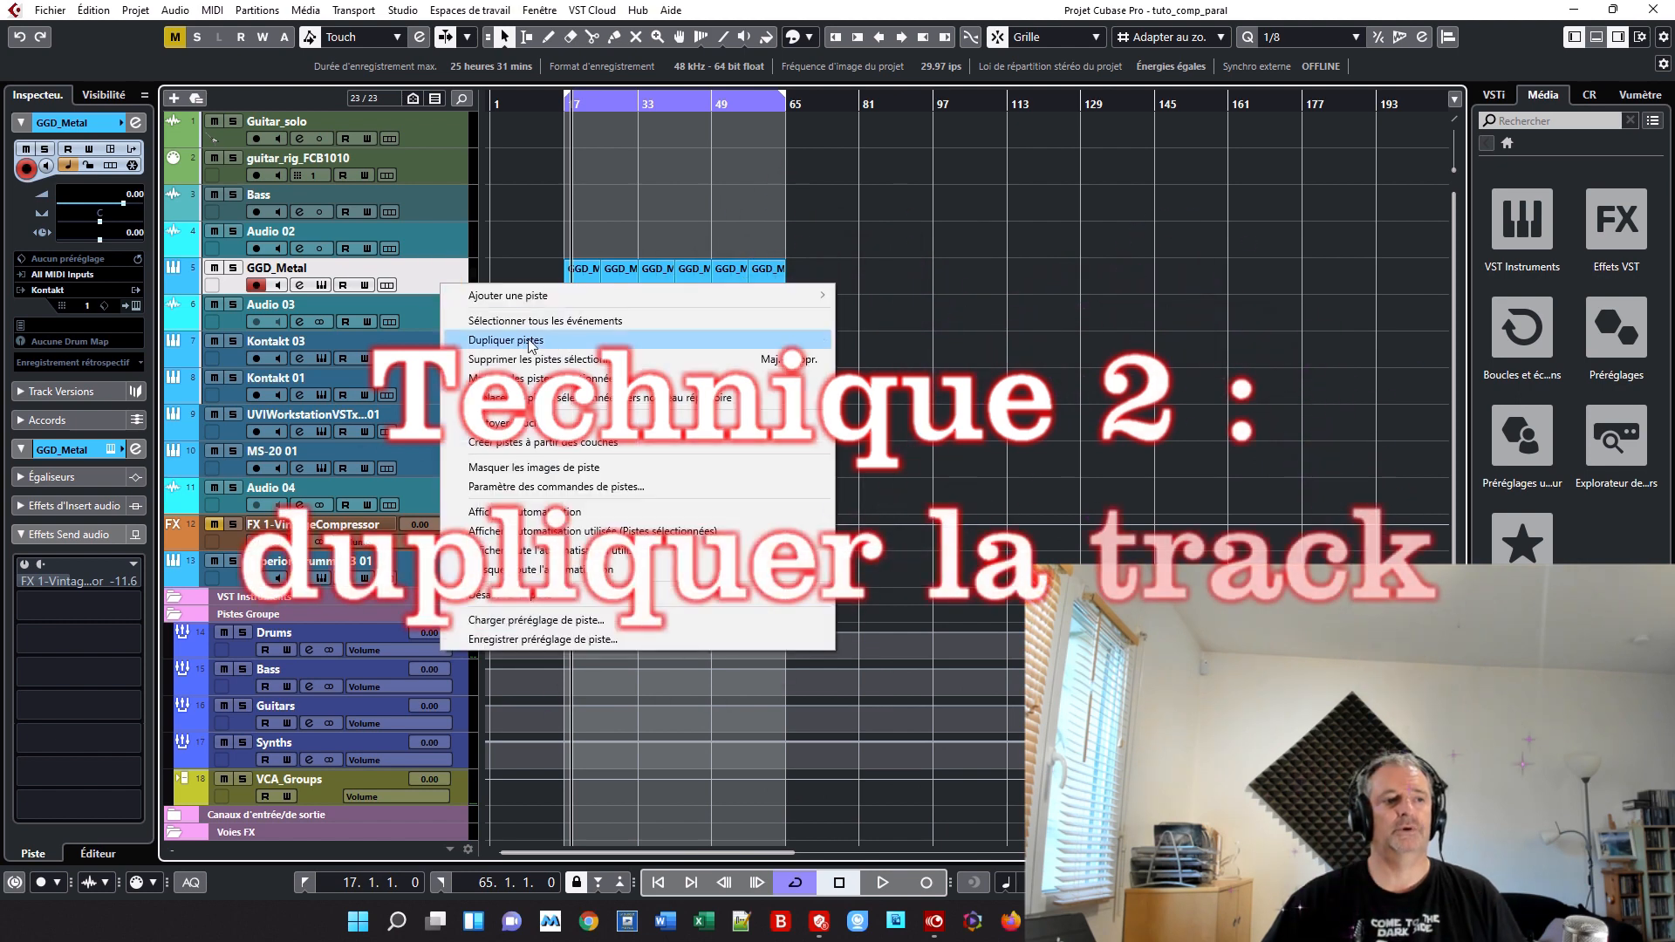
left_click(560, 342)
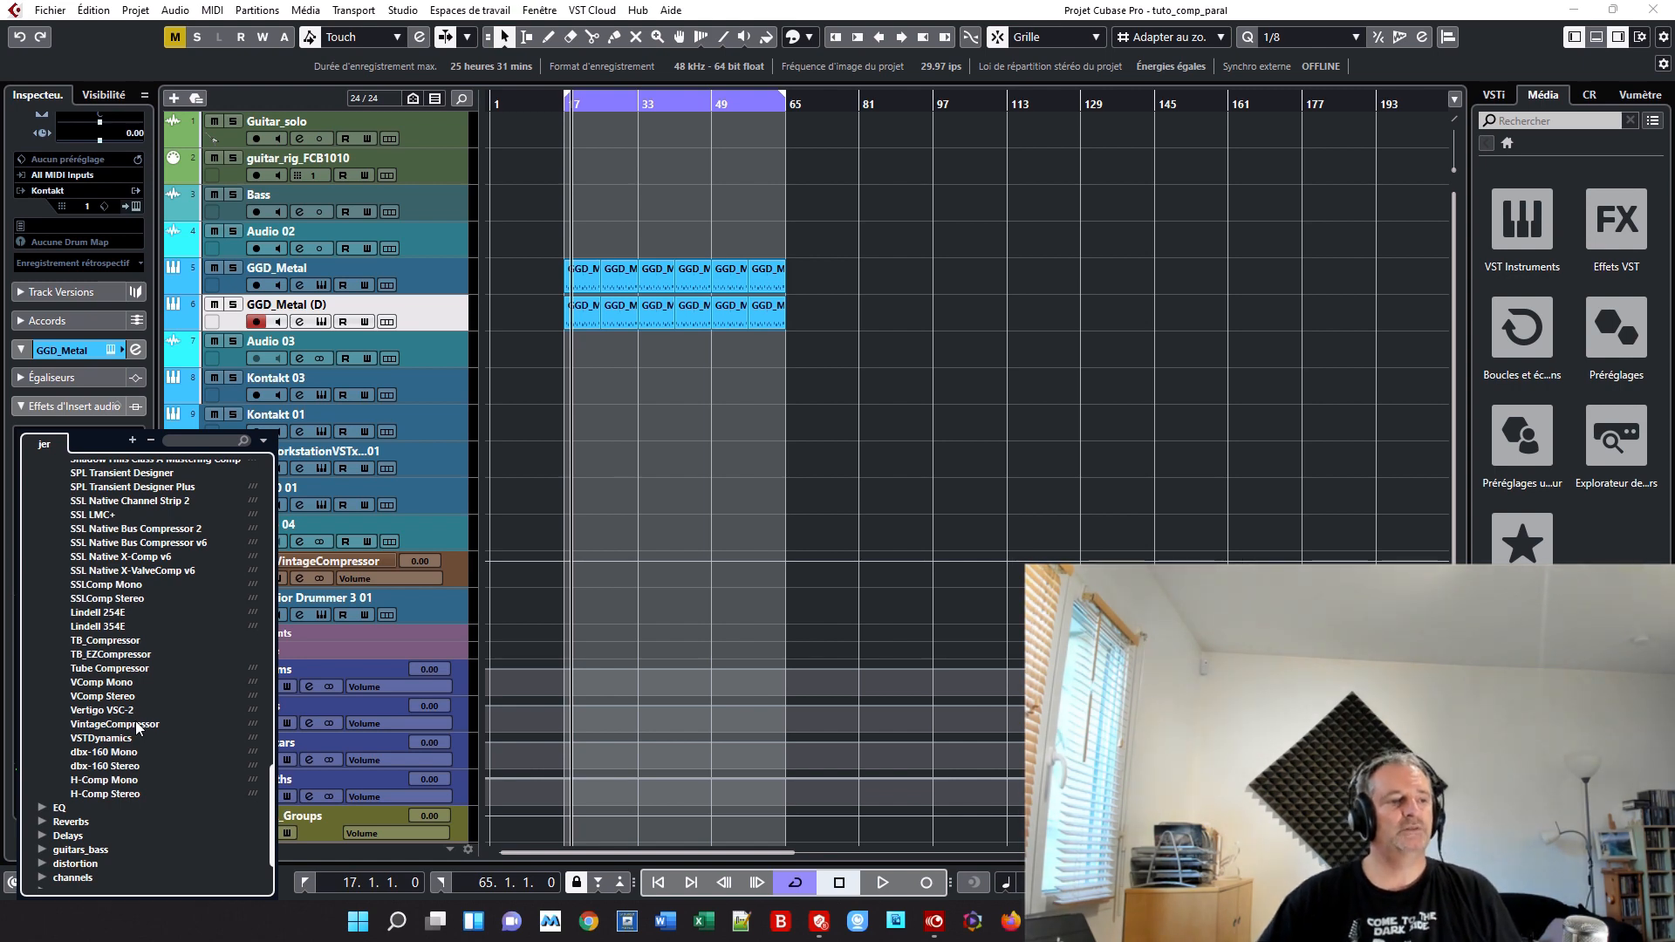
left_click(134, 721)
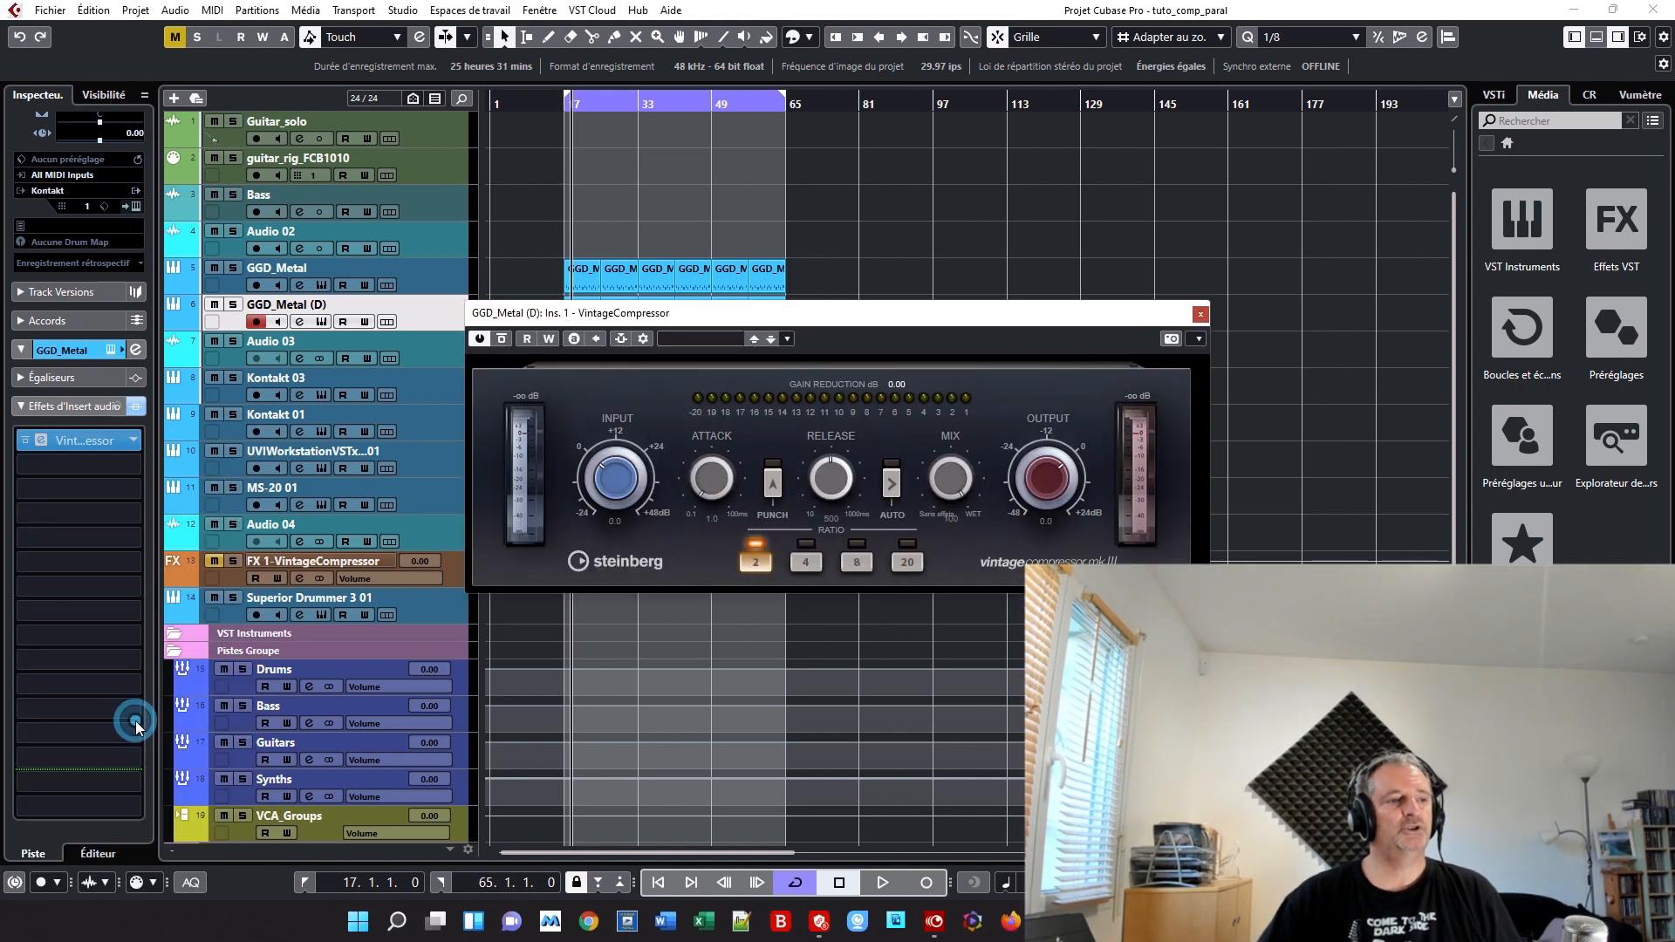
- Load the Punchy Drums preset in the duplicate track's VintageCompressor and move its editor clear of the drum events
left_click(708, 340)
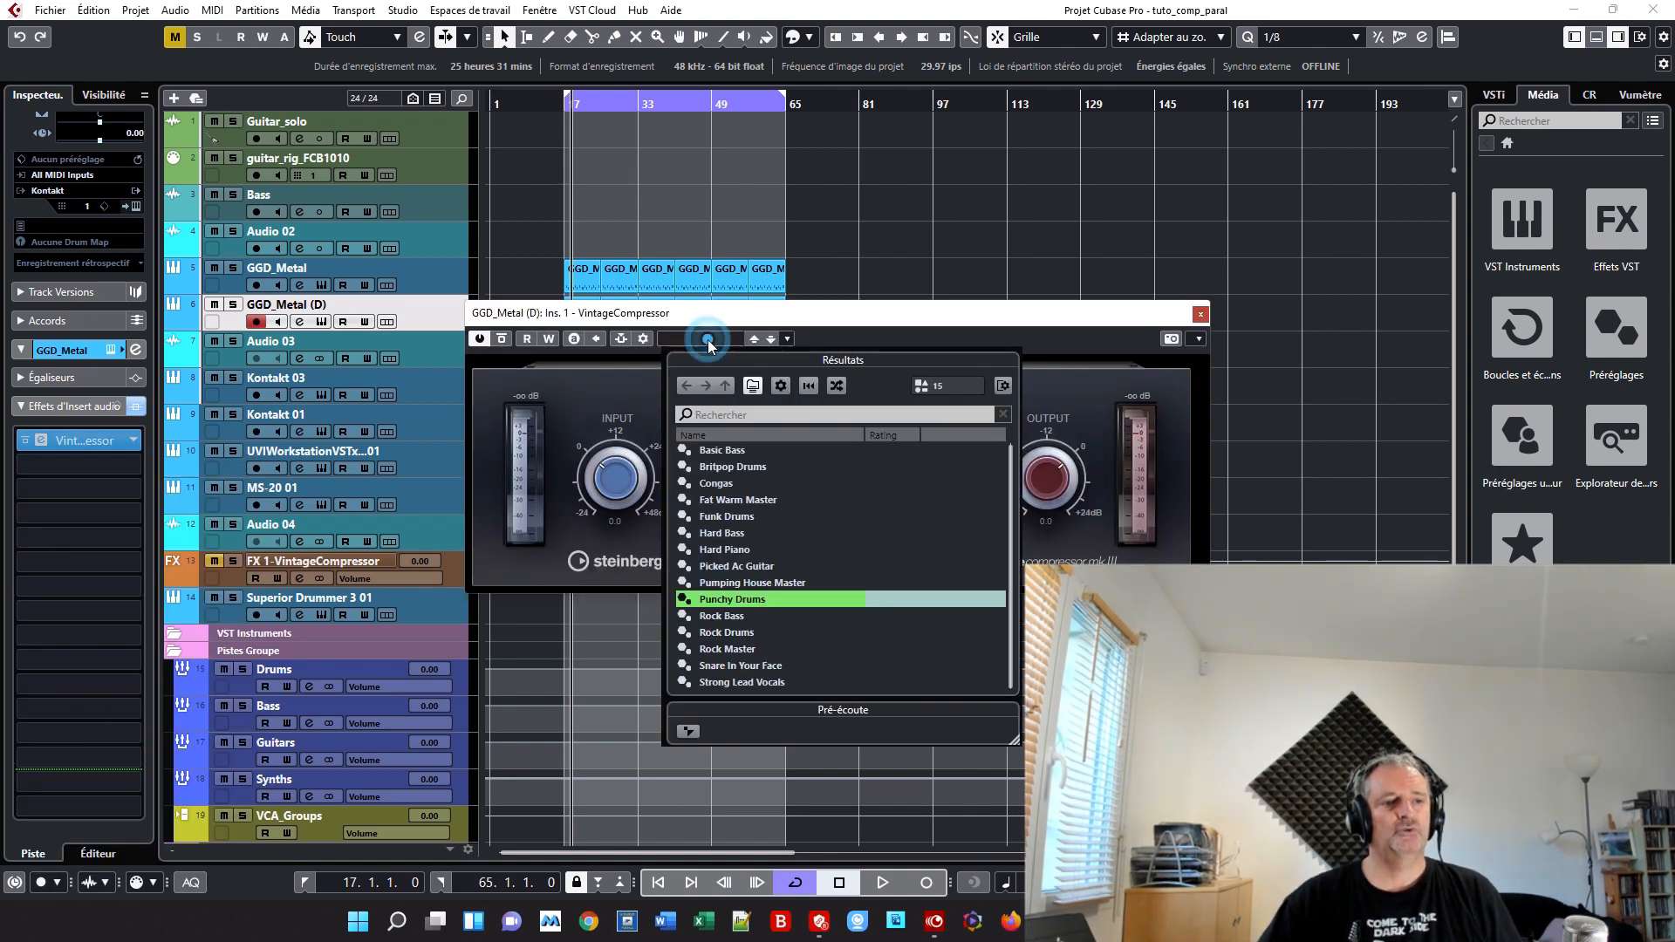
double_click(759, 600)
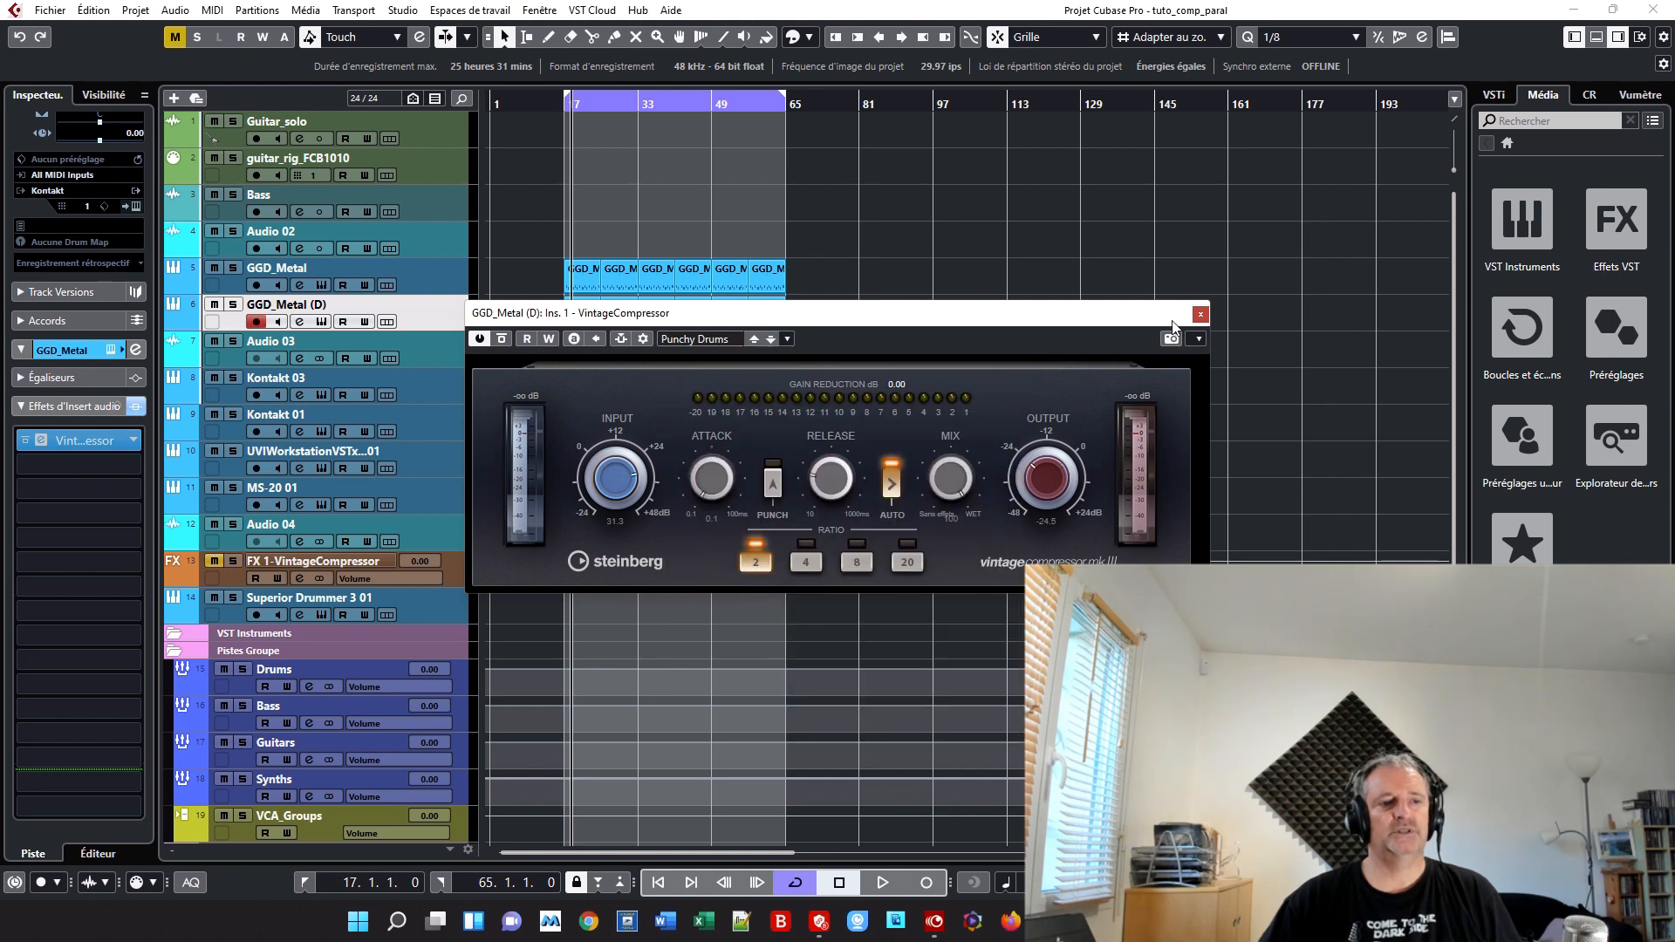
left_click_drag(991, 319, 1334, 248)
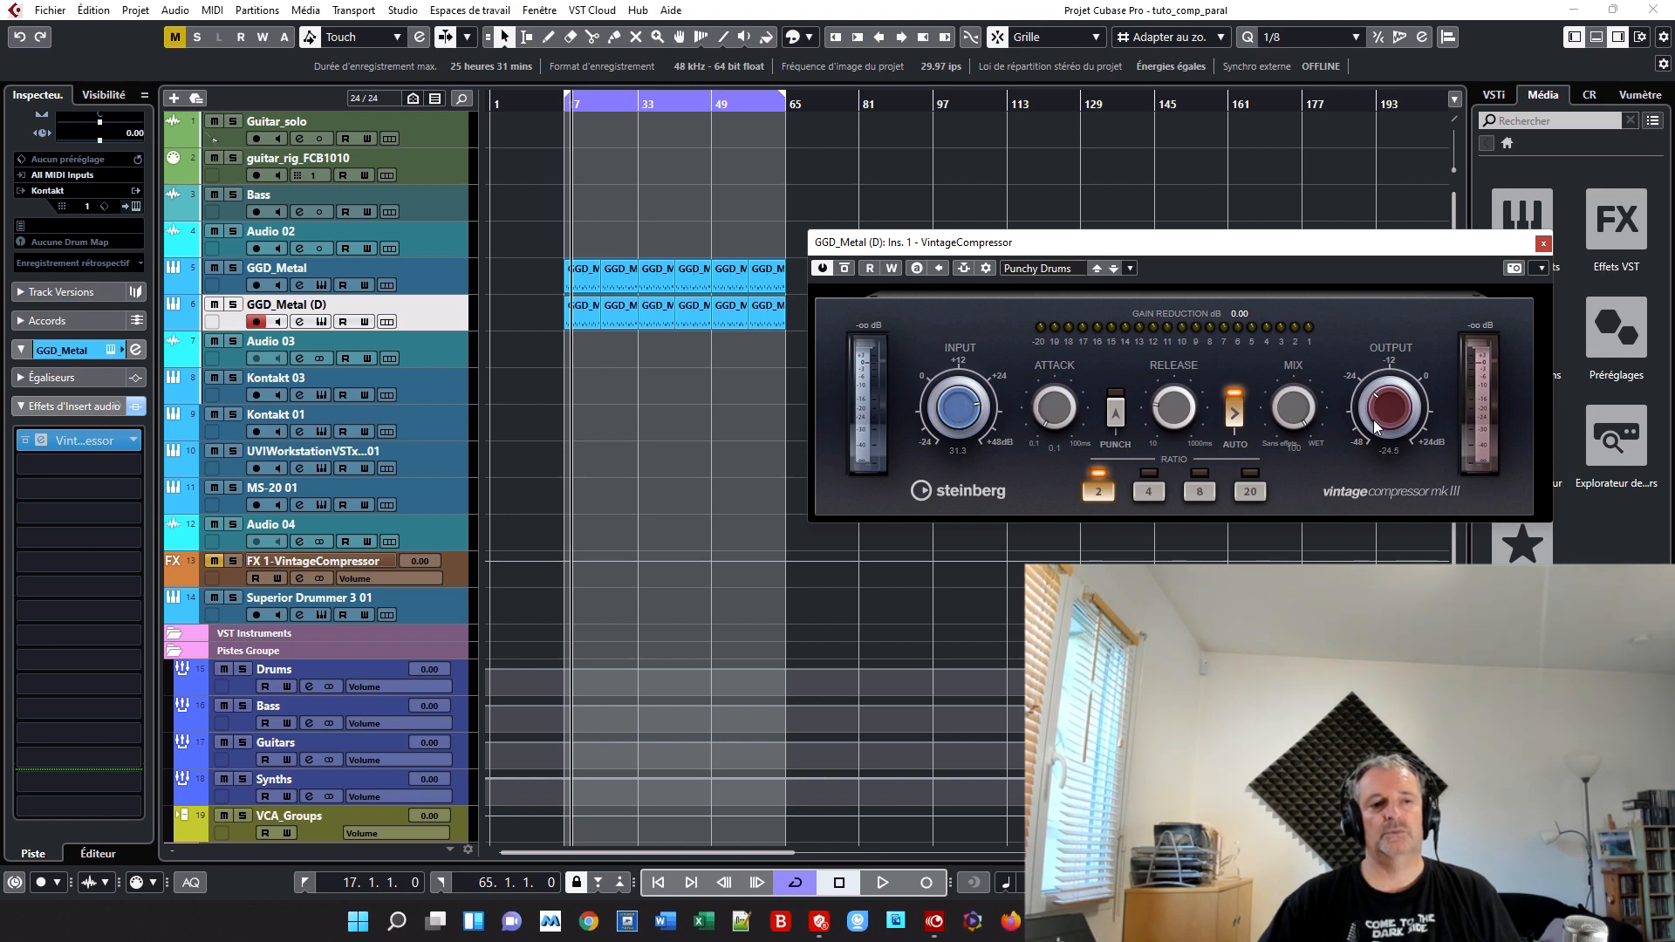
- Raise the output of the duplicate track's VintageCompressor to about -13.0 dB and close its editor
left_click_drag(1389, 426, 1395, 404)
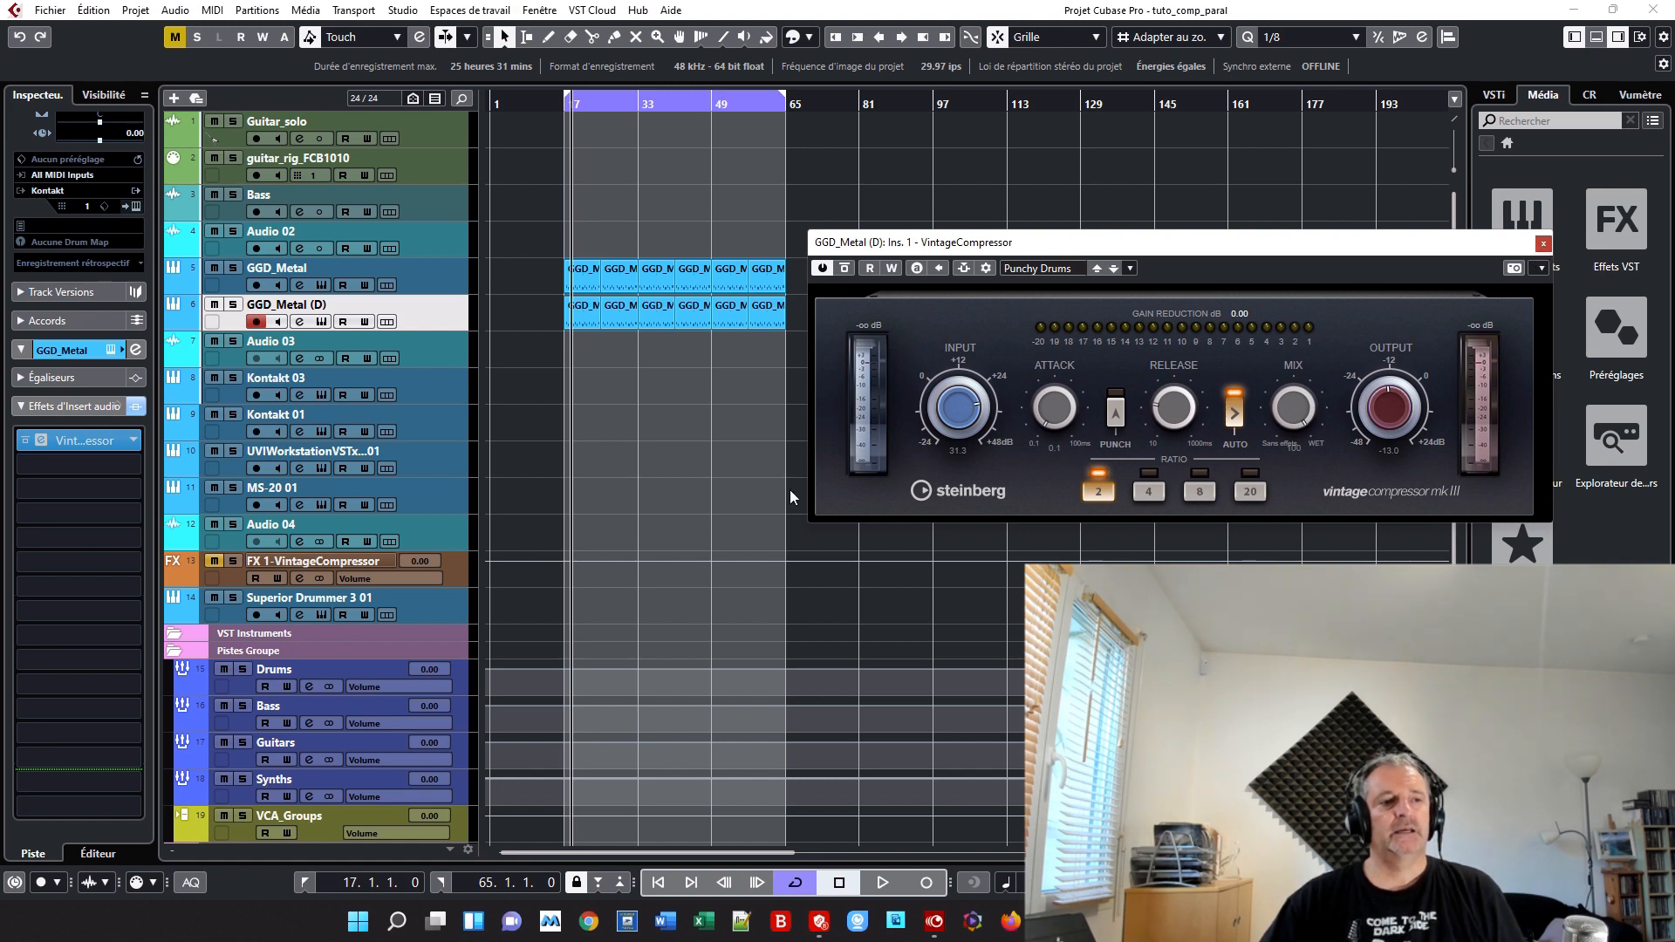
left_click(1541, 245)
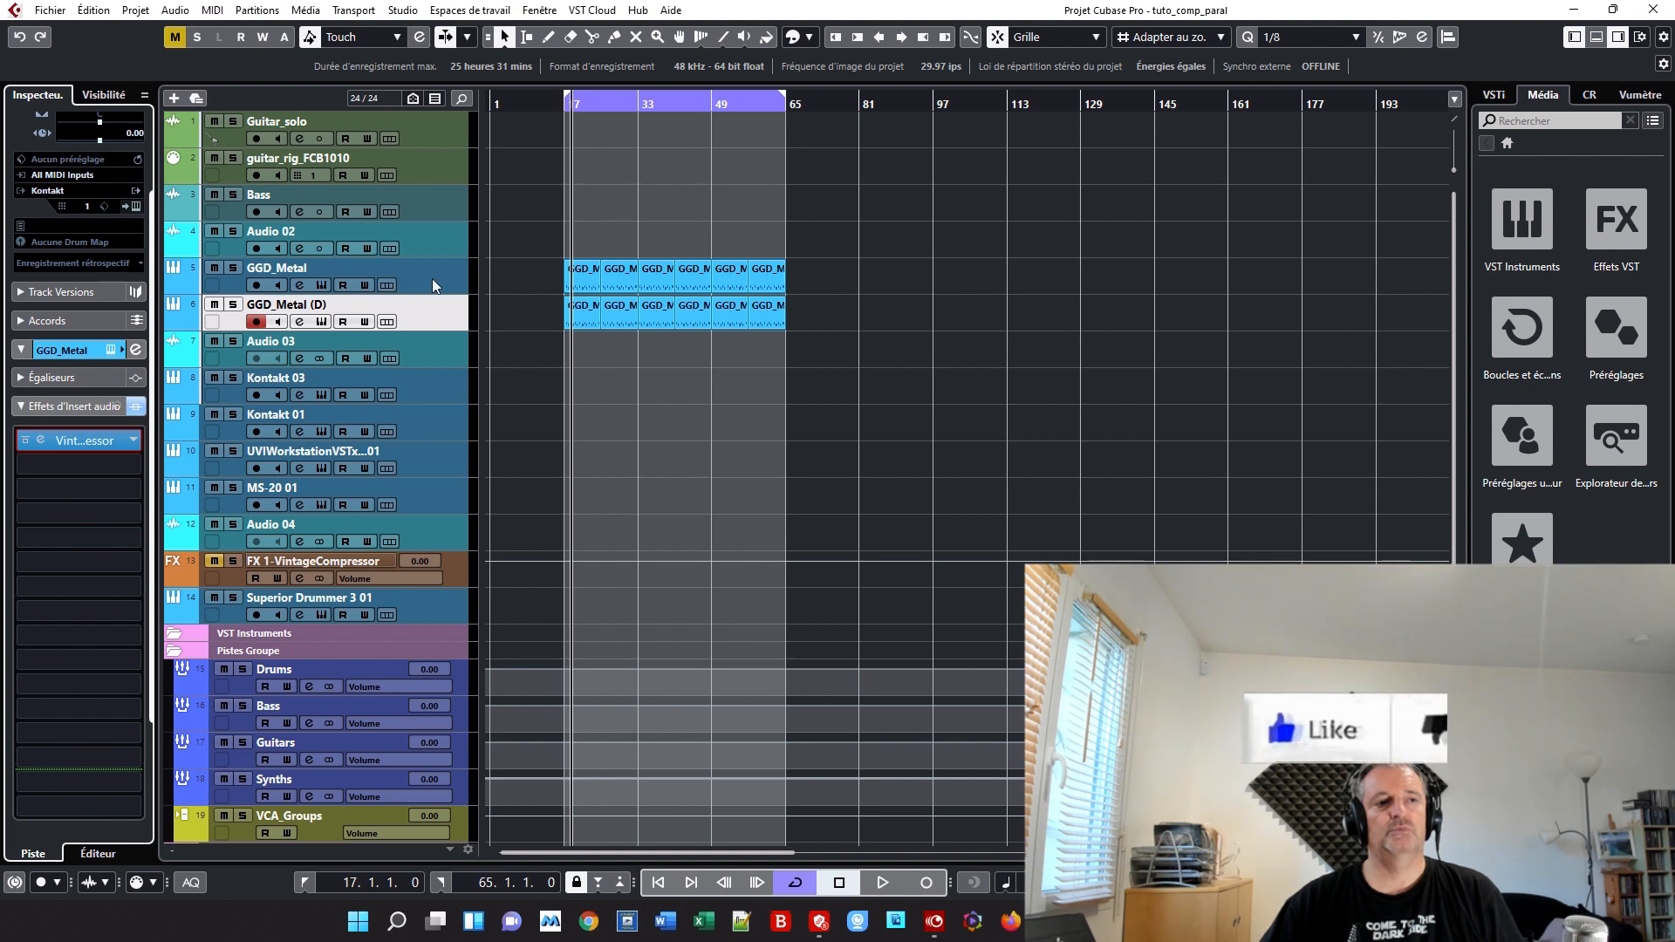
- Show the MixConsole inside the project window and select both the GGD_Metal and GGD_Metal (D) channels
left_click(402, 9)
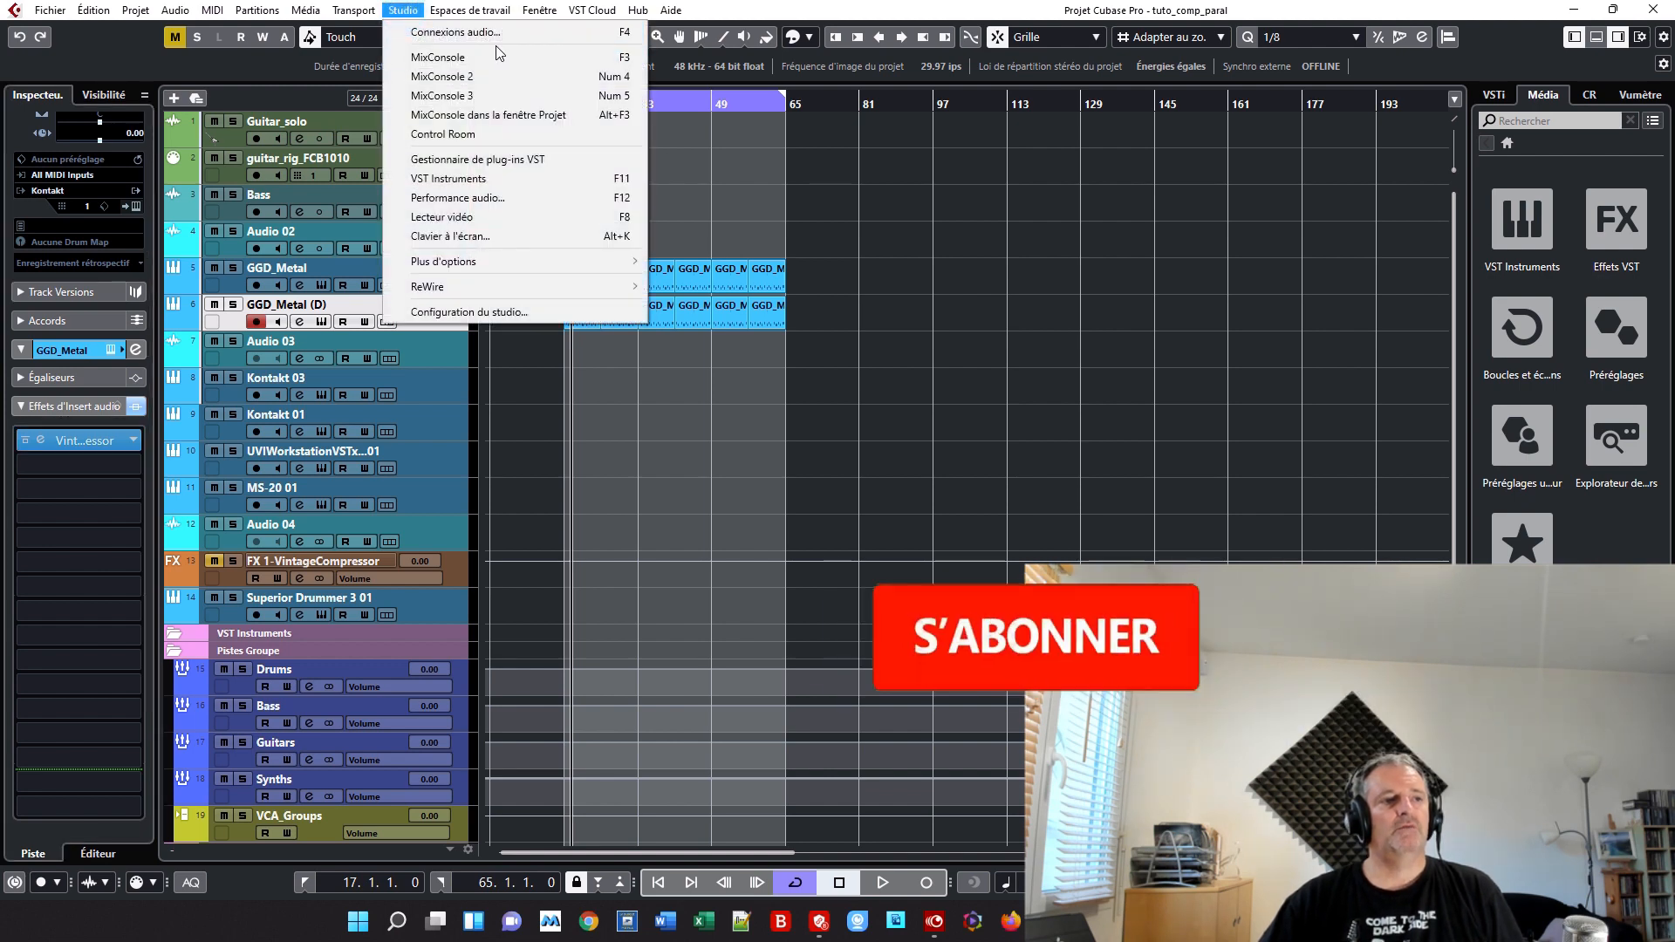
left_click(525, 56)
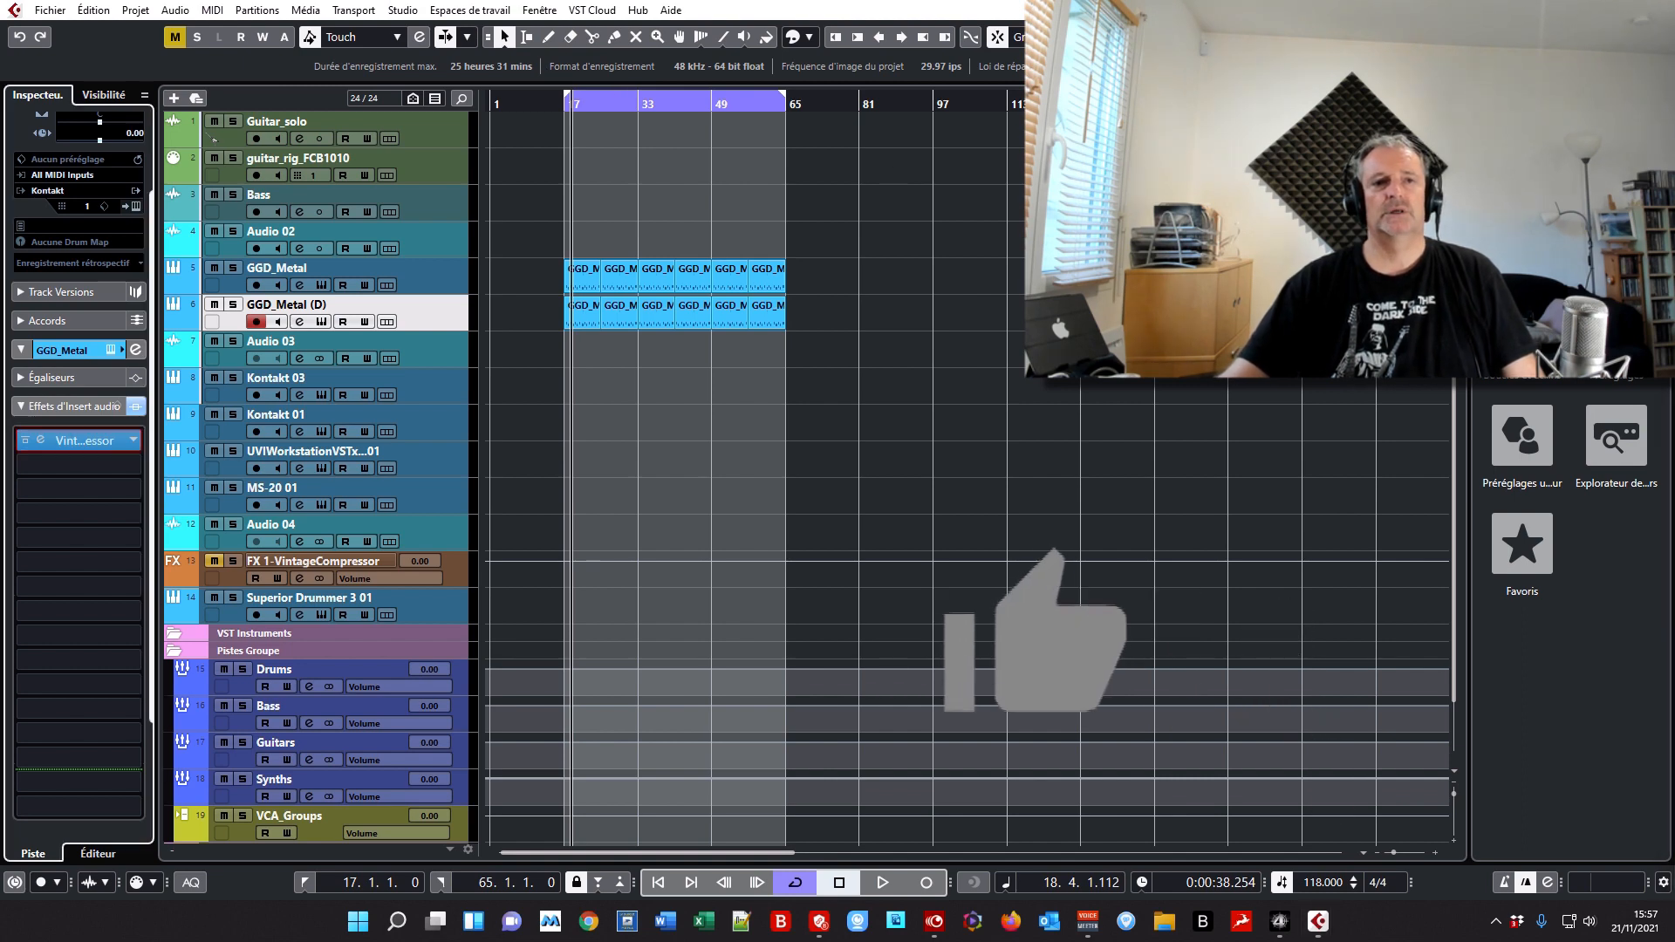
key("alt+F3")
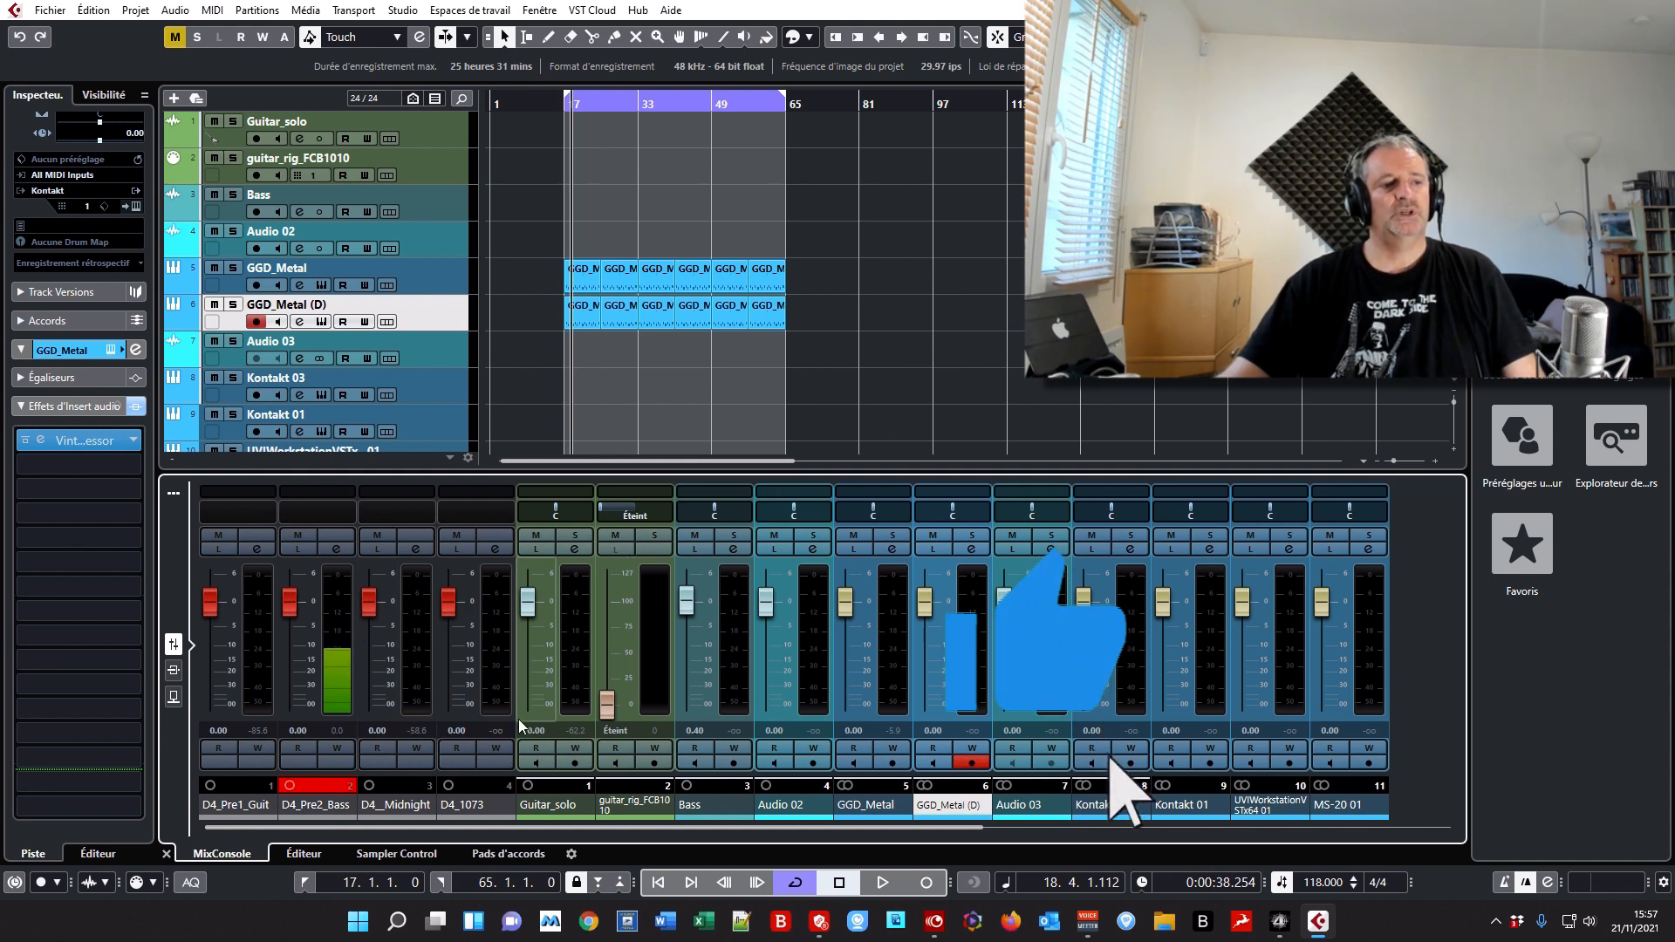
left_click(320, 789)
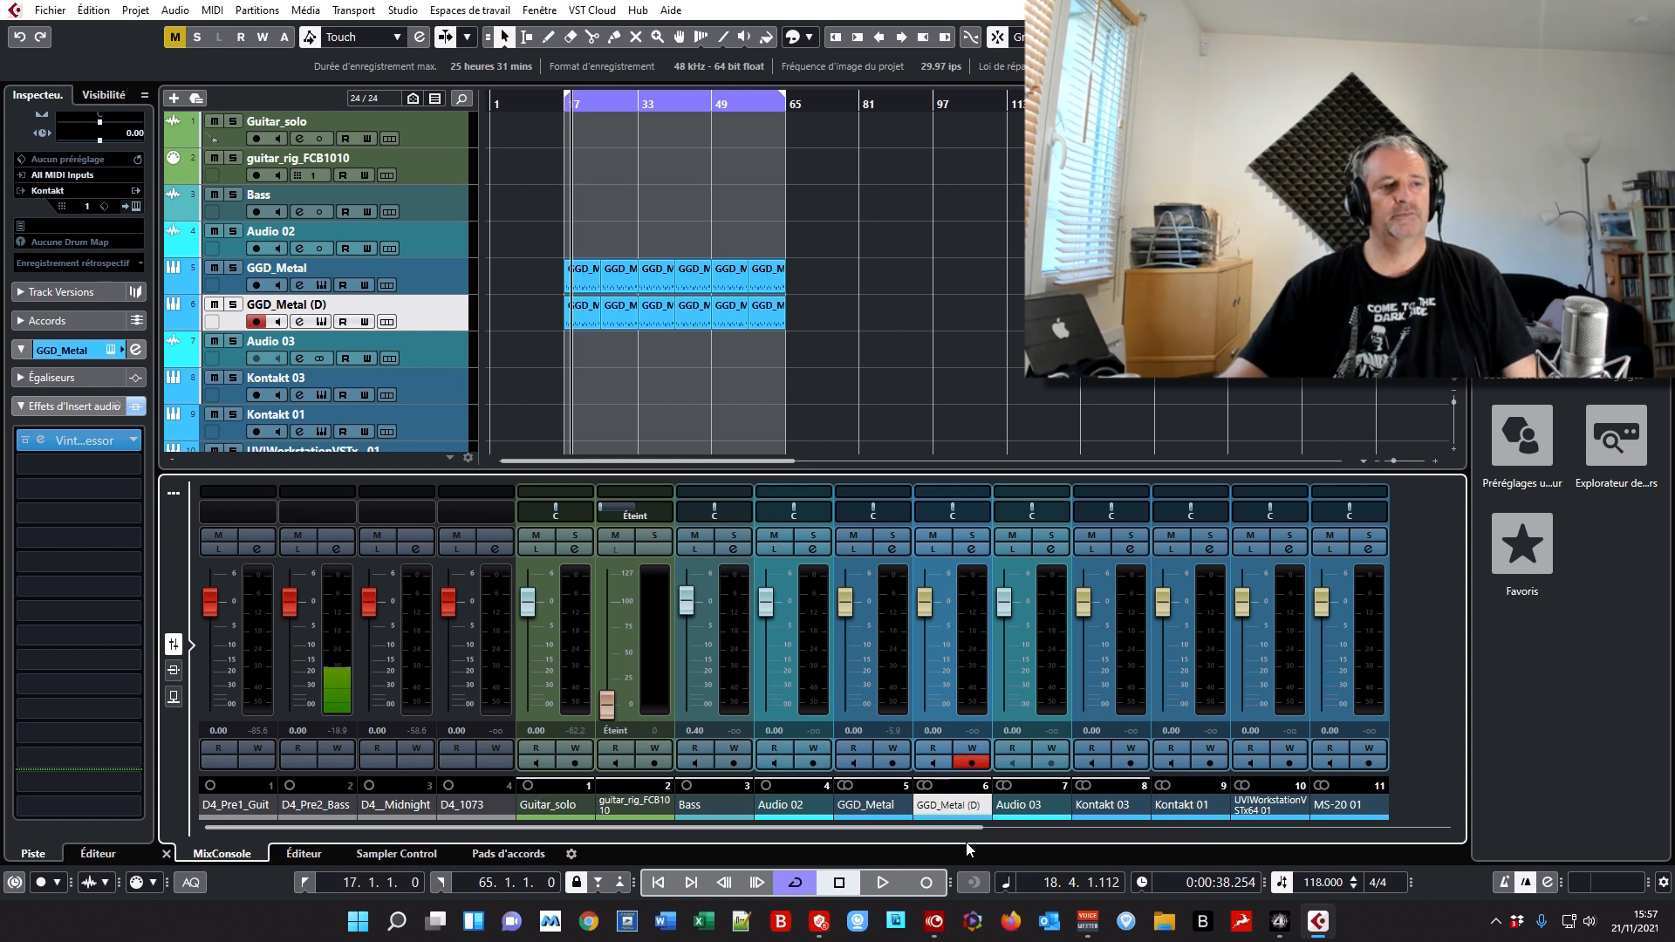
left_click(867, 807)
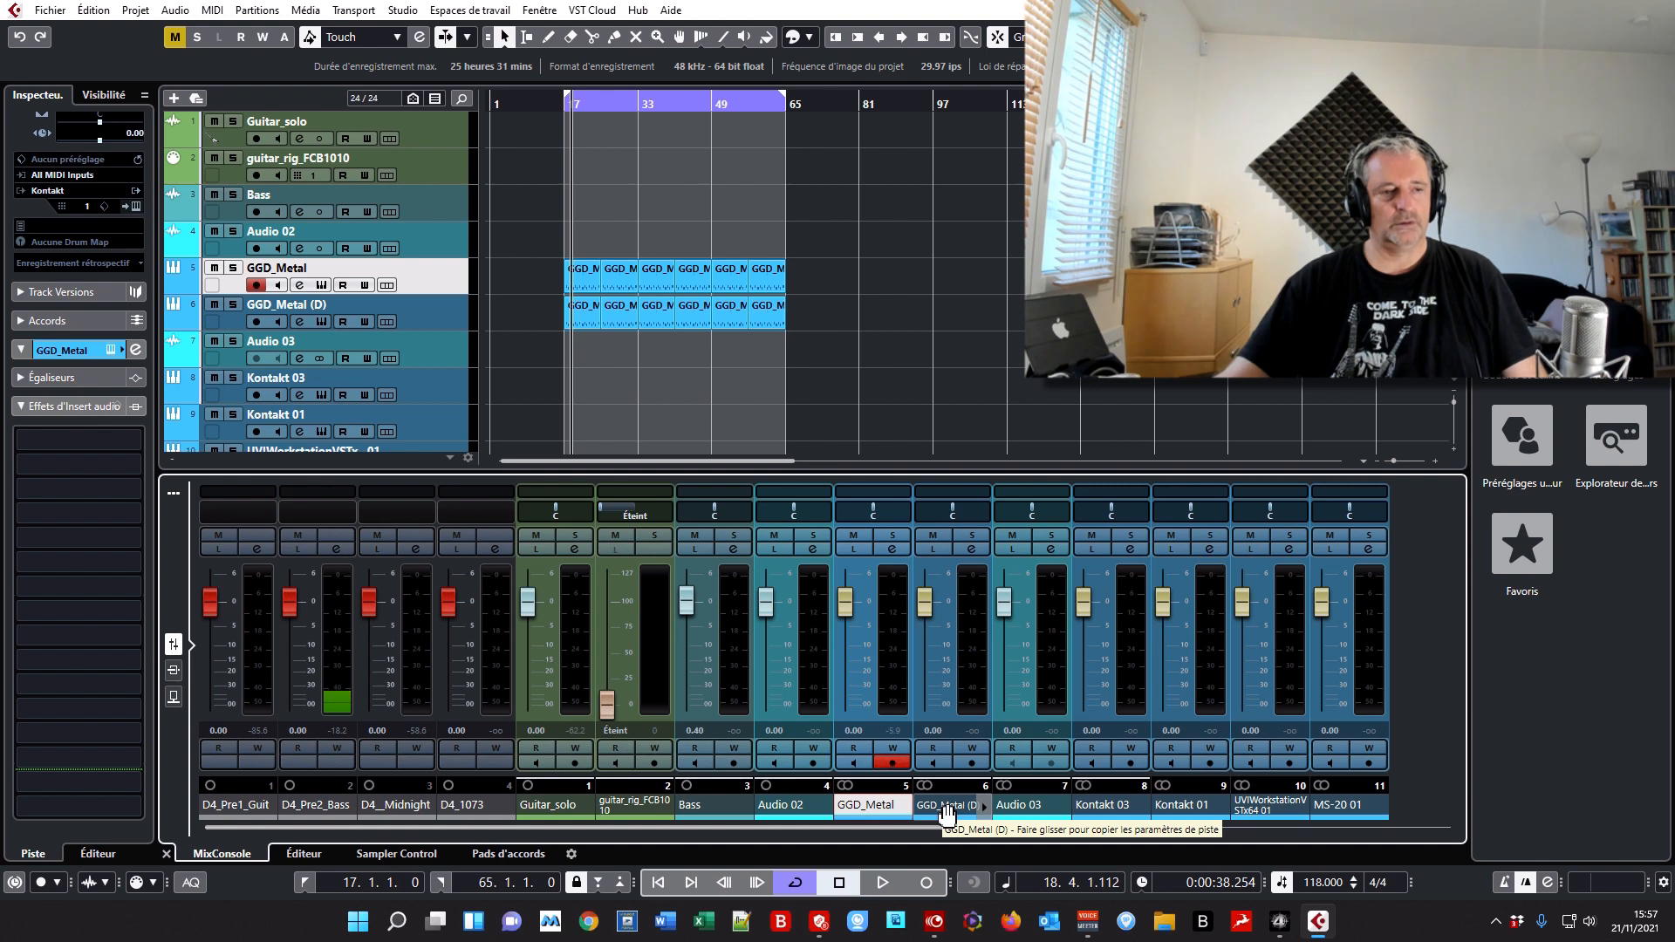
left_click(946, 806, "ctrl")
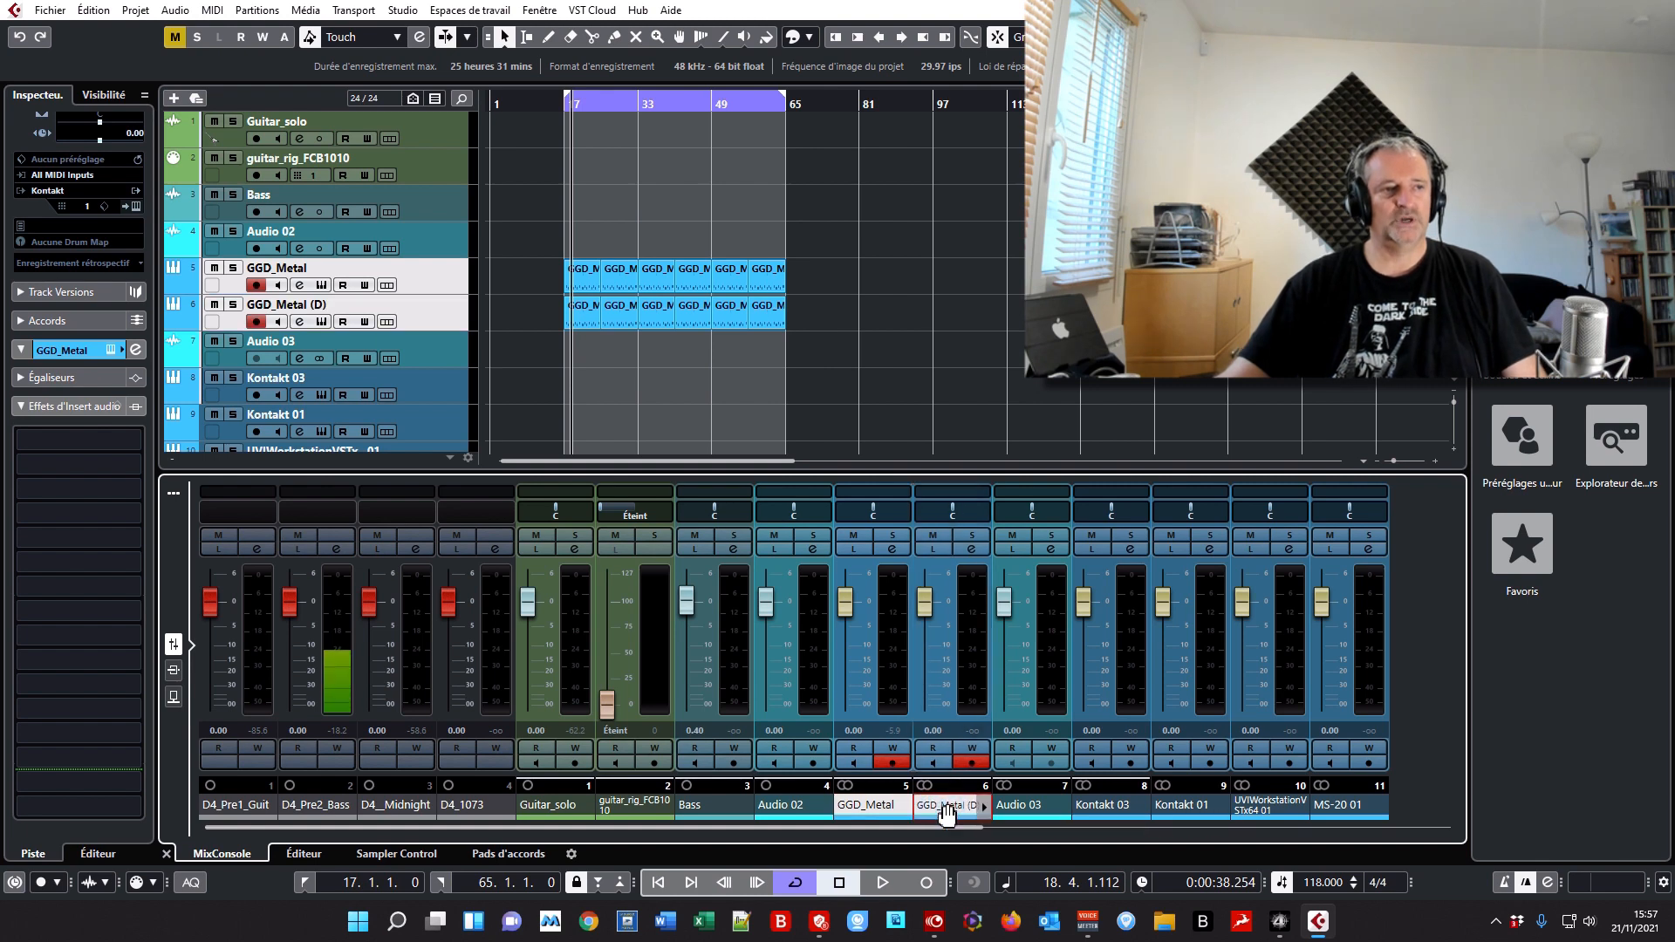
- Pull the GGD_Metal (D) fader fully down, play the loop, and blend the compressed duplicate in at about -10.5 dB
left_click_drag(924, 600, 929, 702)
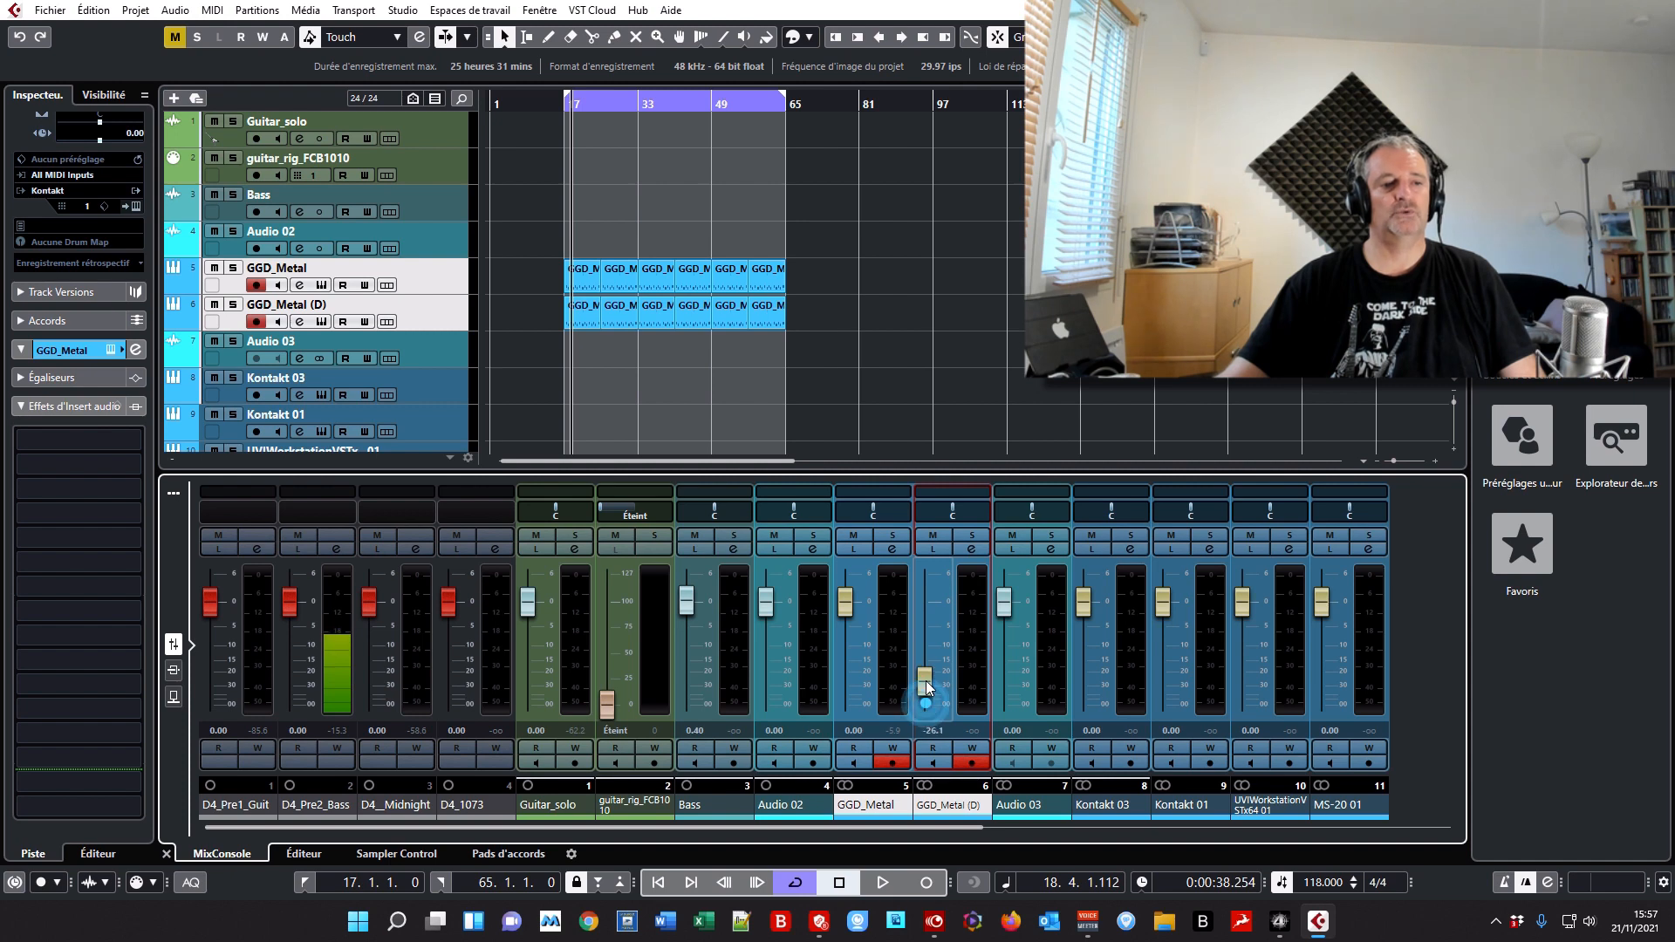
key("space")
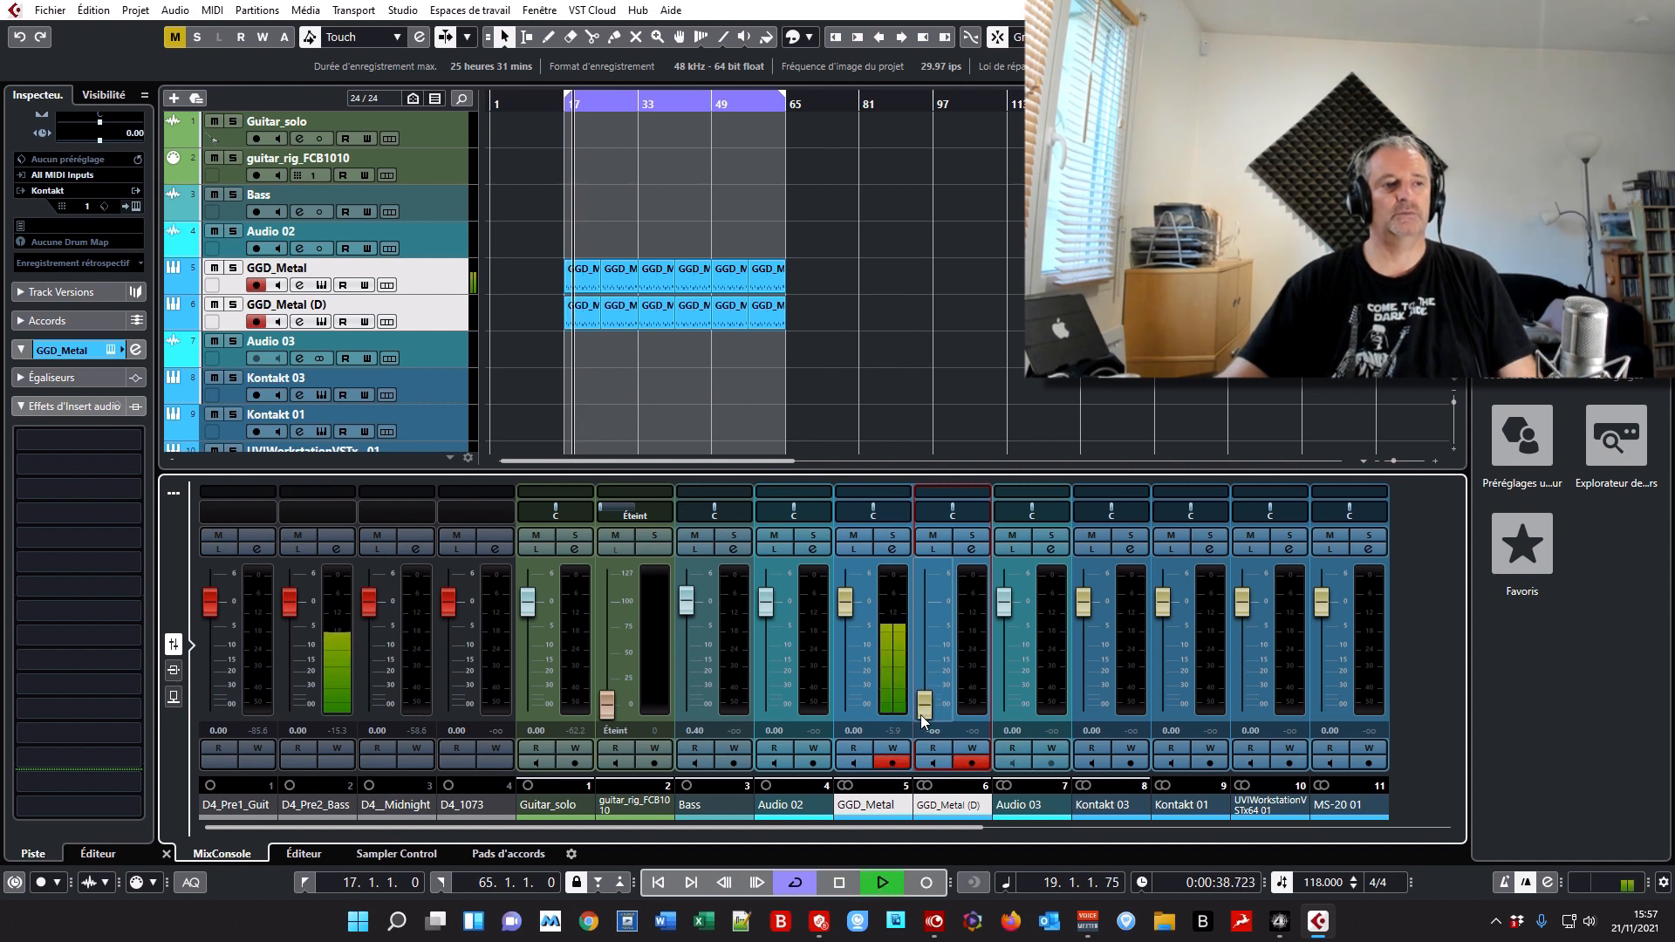
left_click_drag(920, 715, 923, 647)
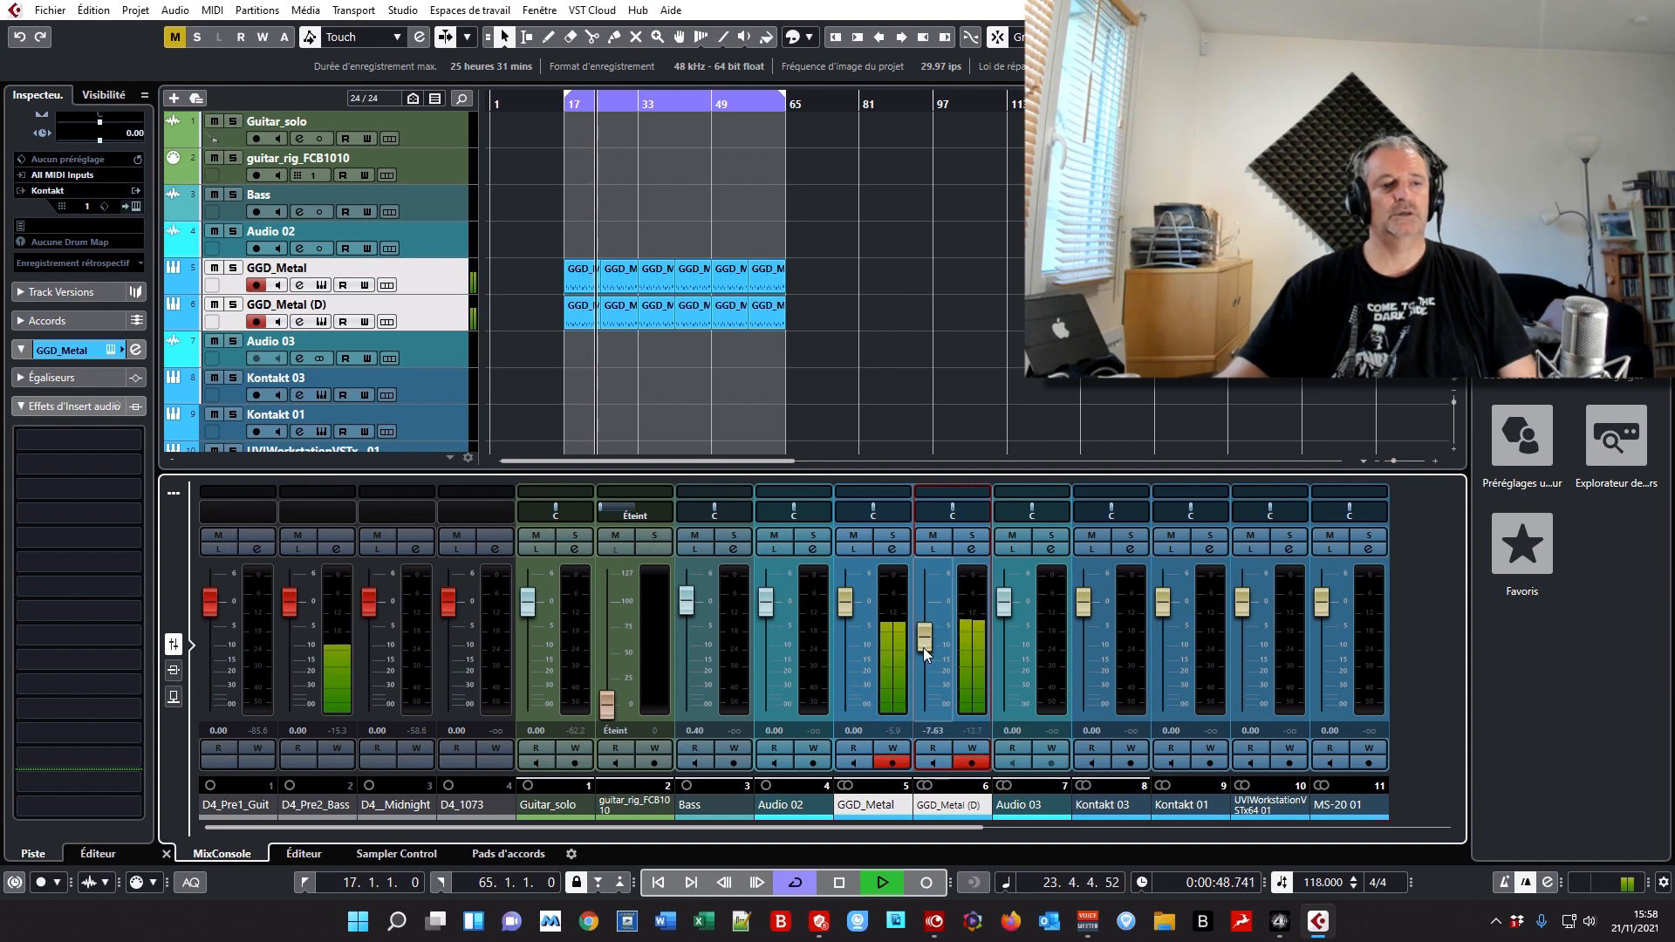
mouse_move(923, 648)
left_mouse_down()
mouse_move(924, 593)
mouse_move(920, 658)
left_mouse_up()
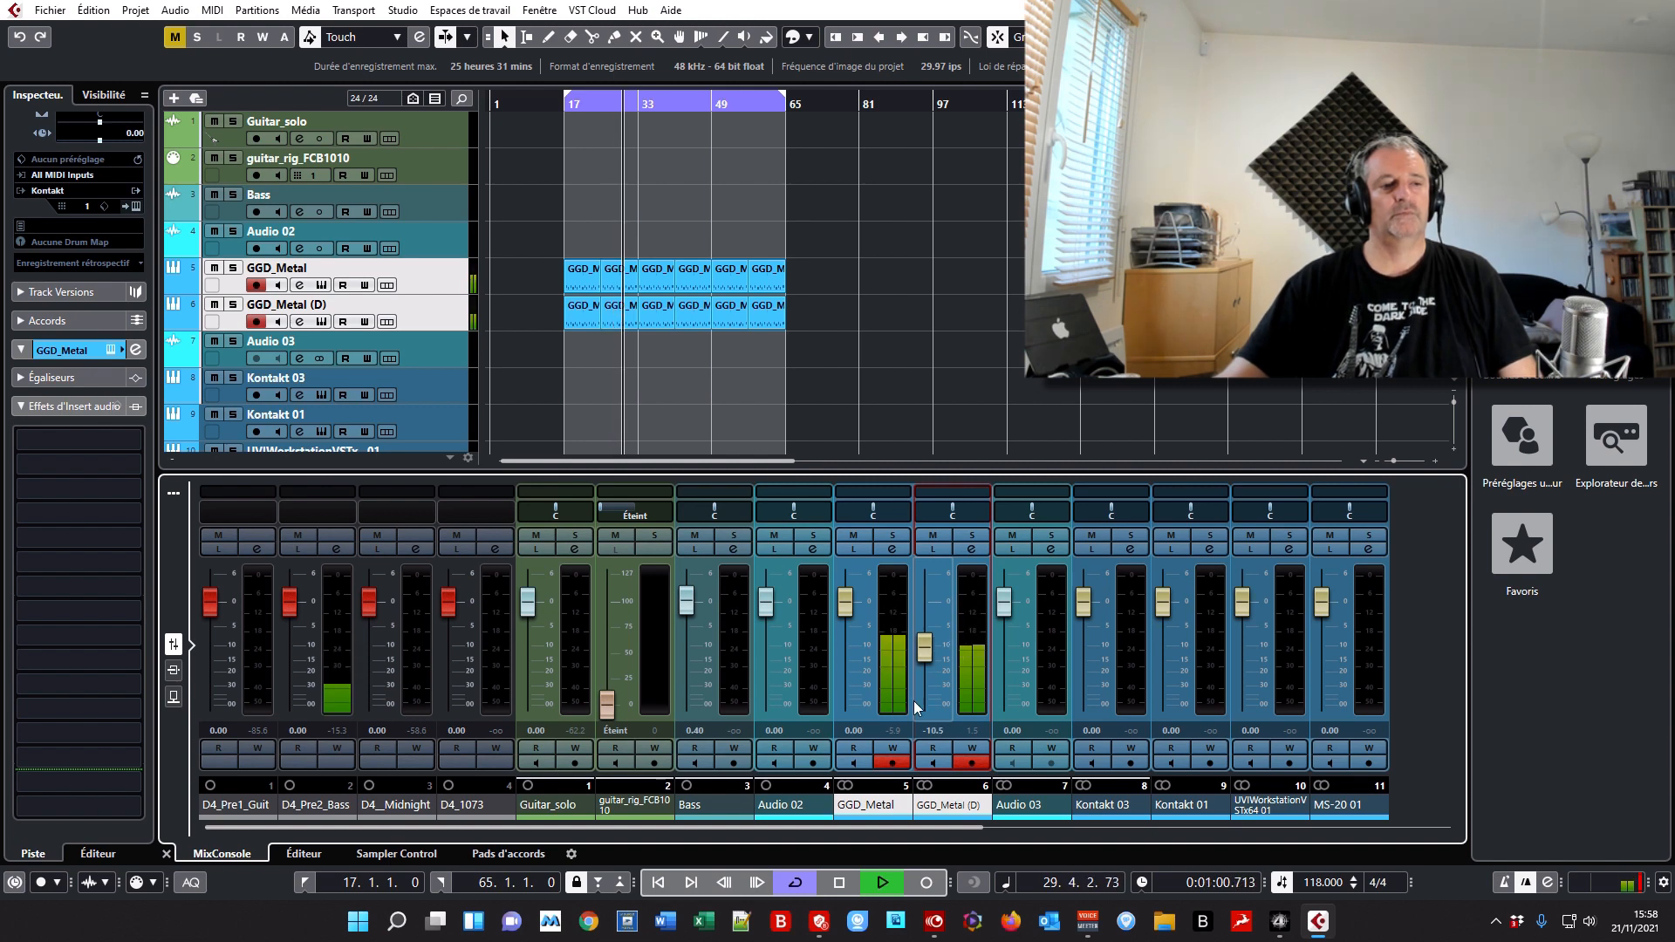
left_click(961, 406)
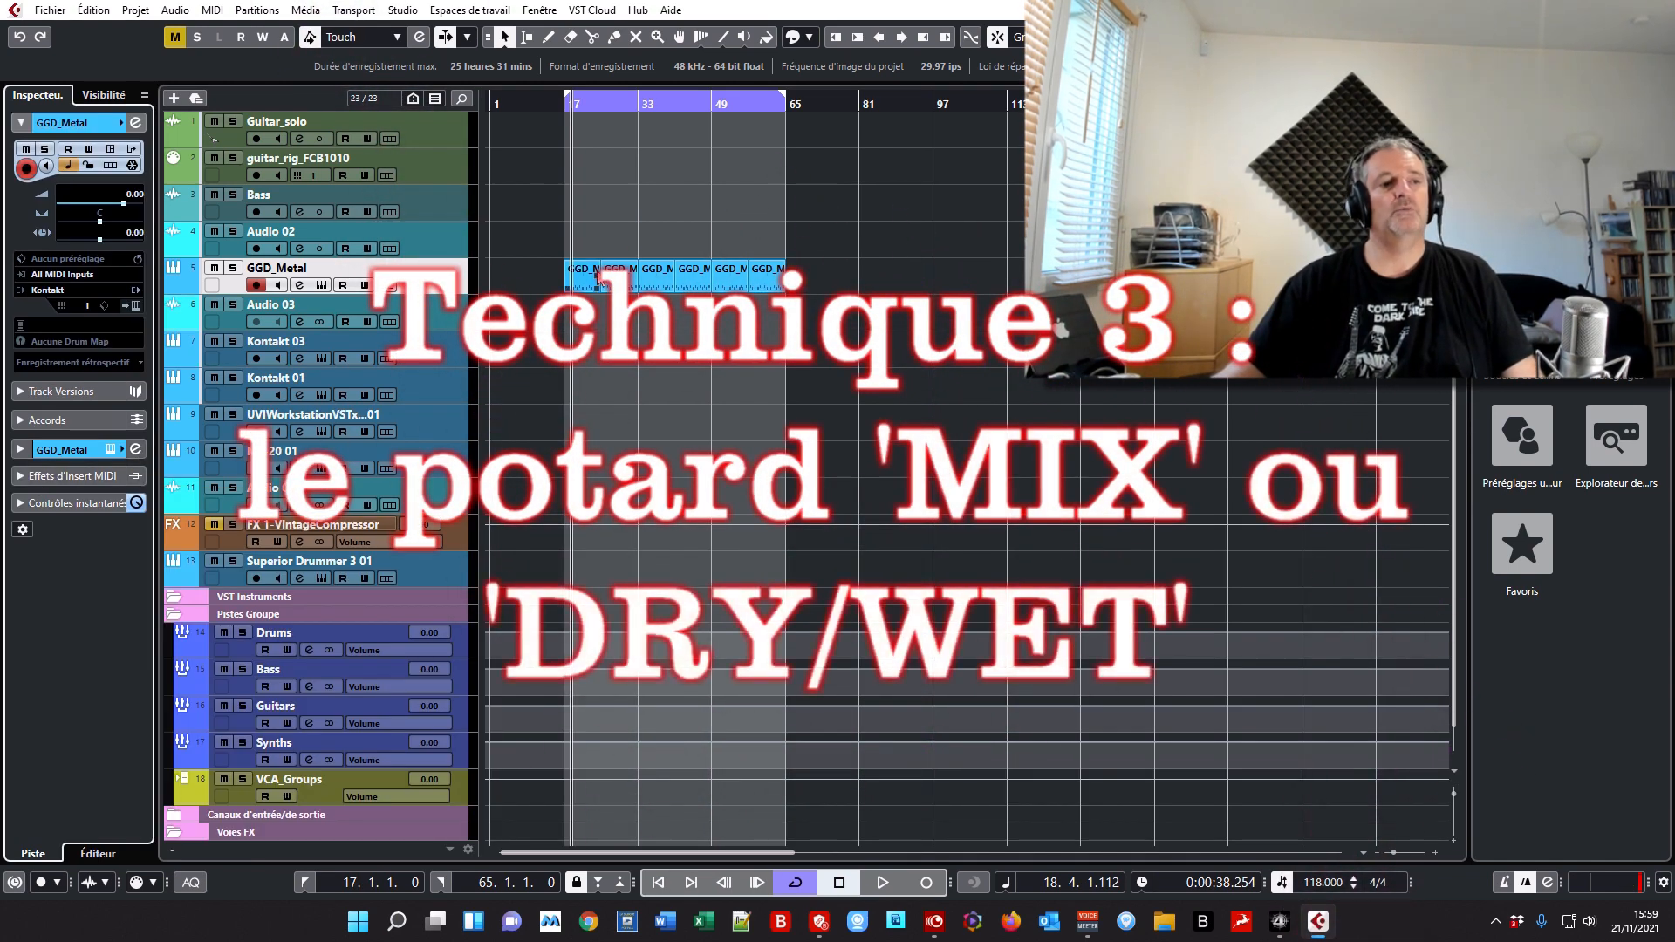
- Open GGD_Metal's channel settings and add VintageCompressor from the Dynamique group to its second insert slot
left_click(135, 449)
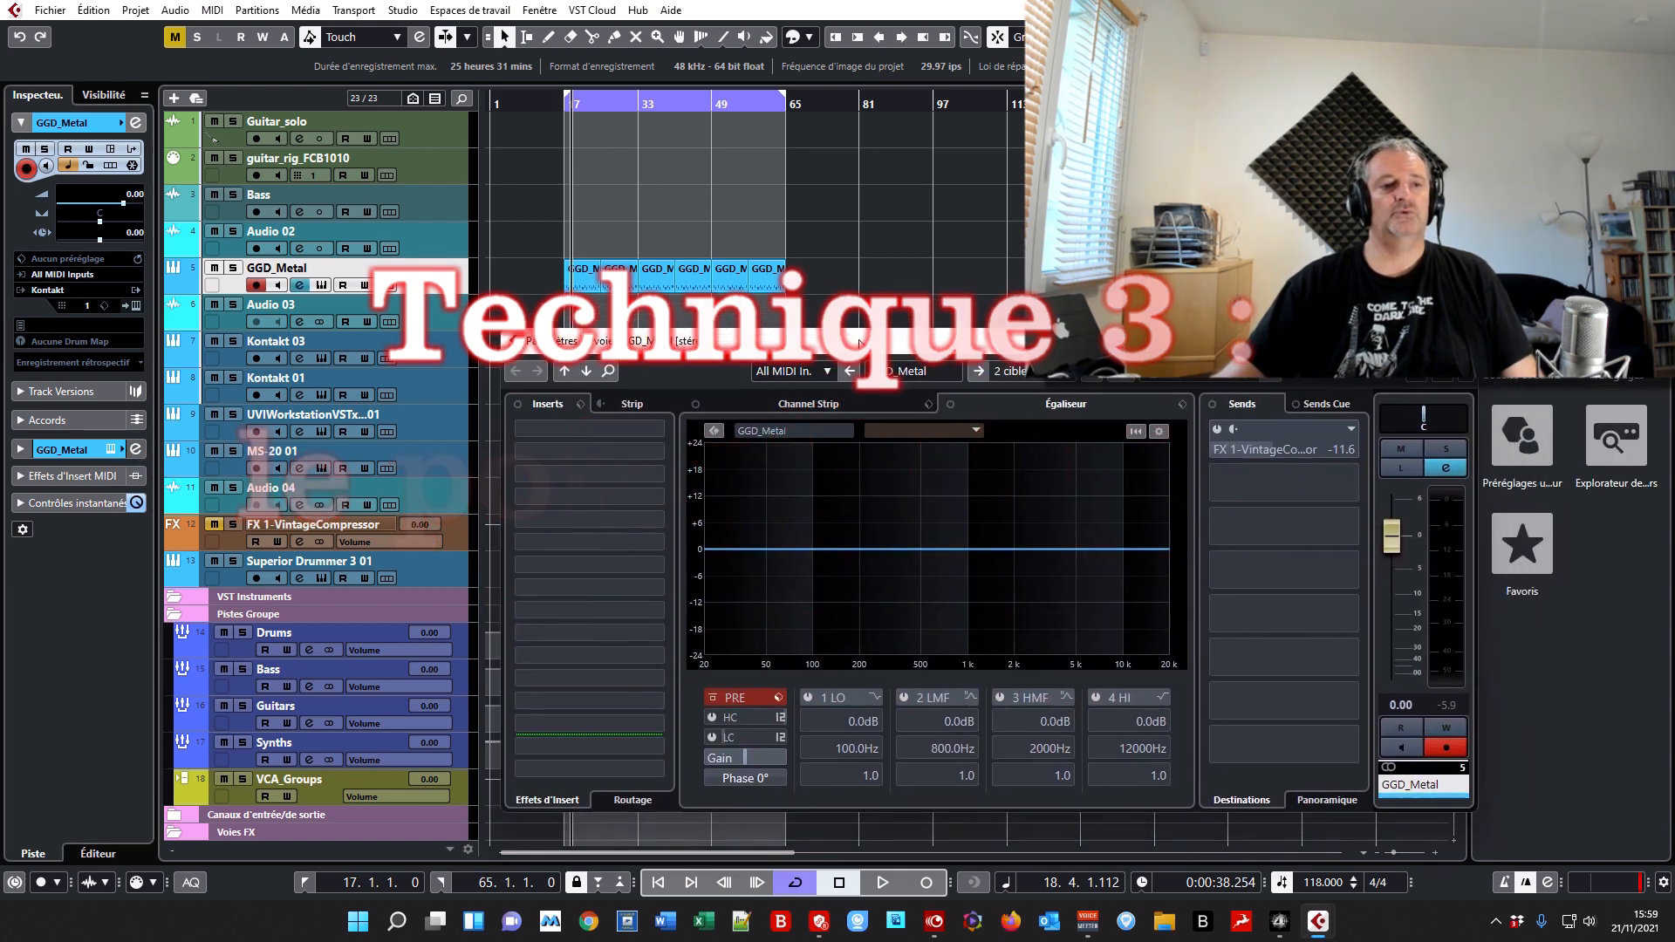
left_click(650, 452)
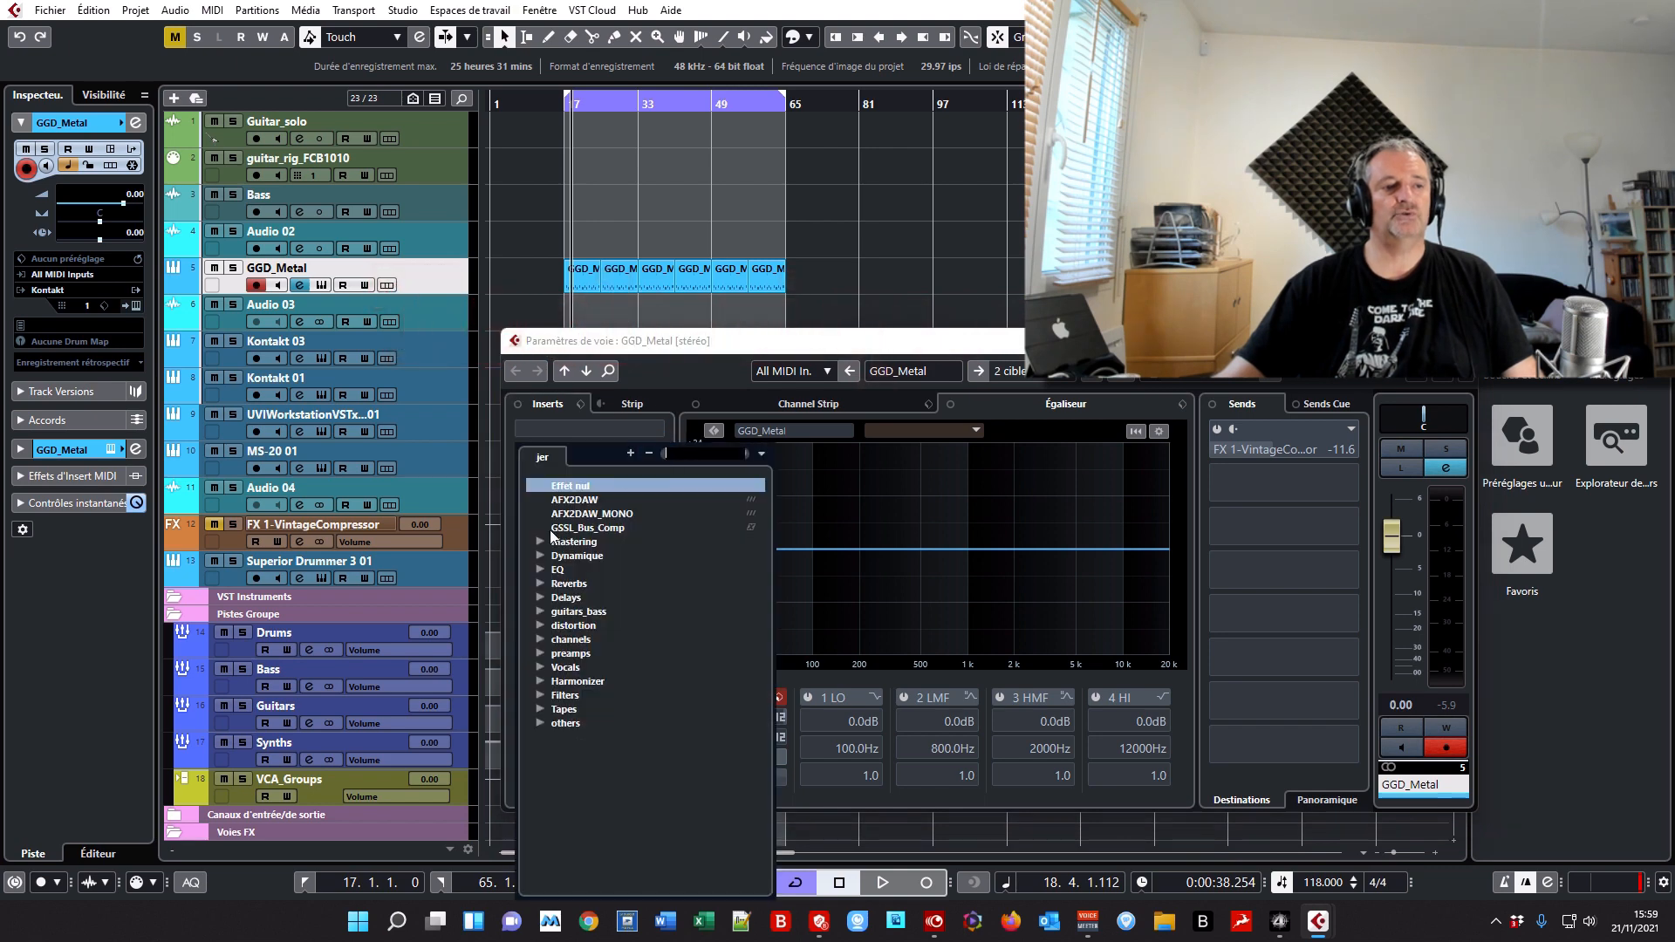
left_click(567, 556)
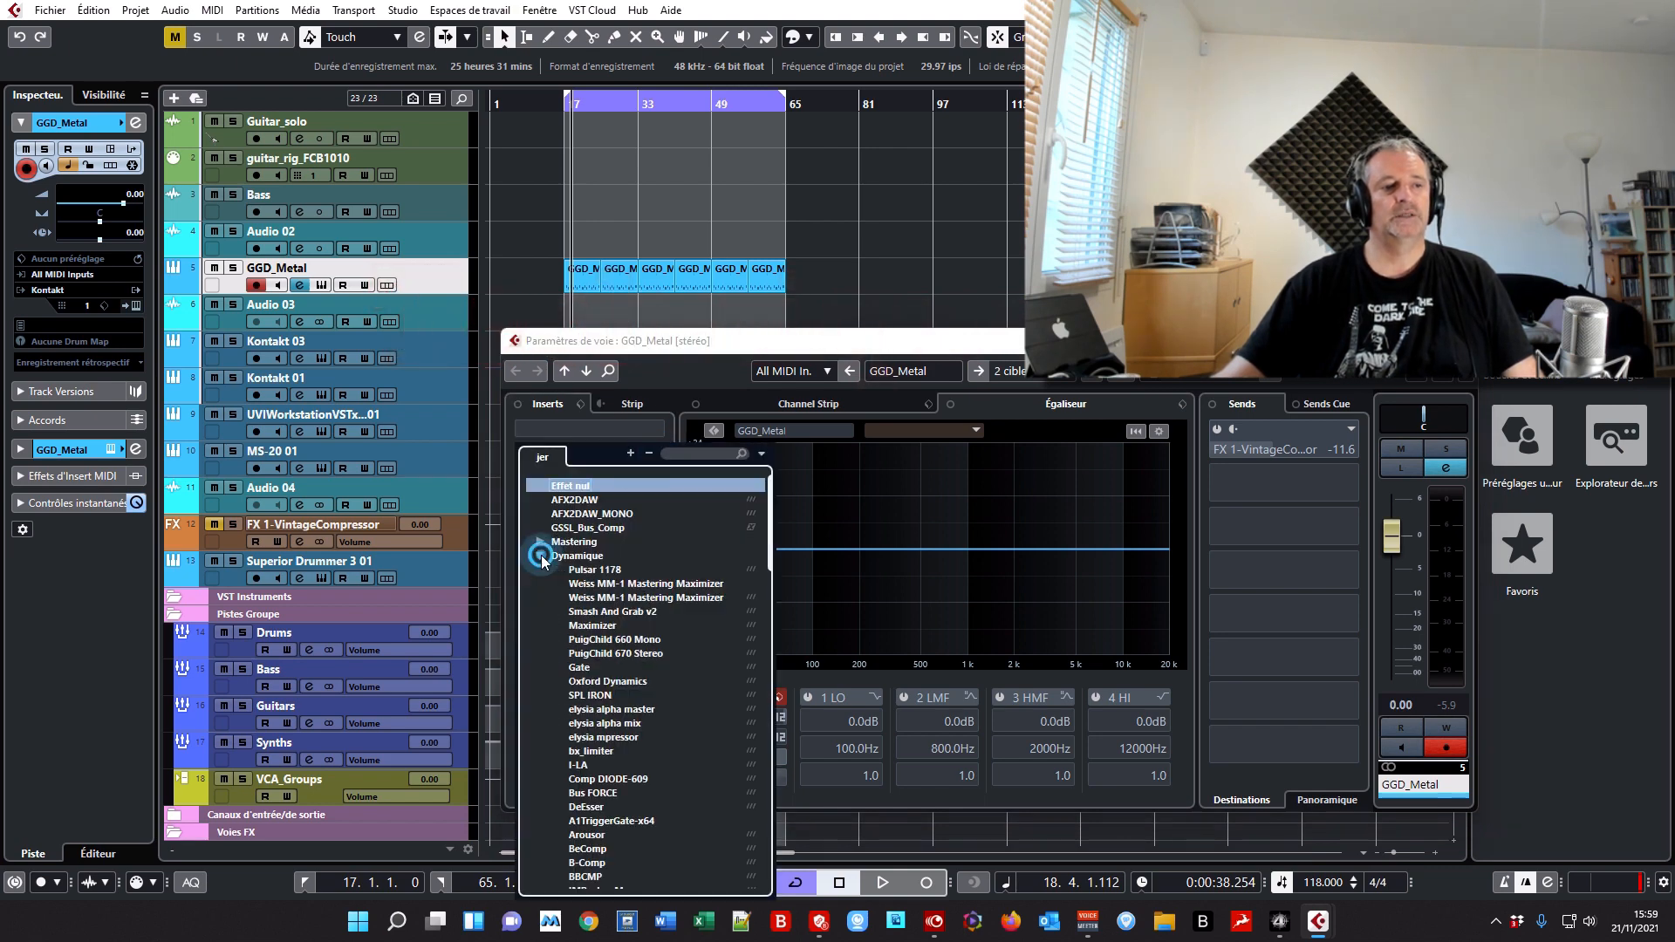
scroll(640, 650, "down", 3)
scroll(639, 650, "down", 10)
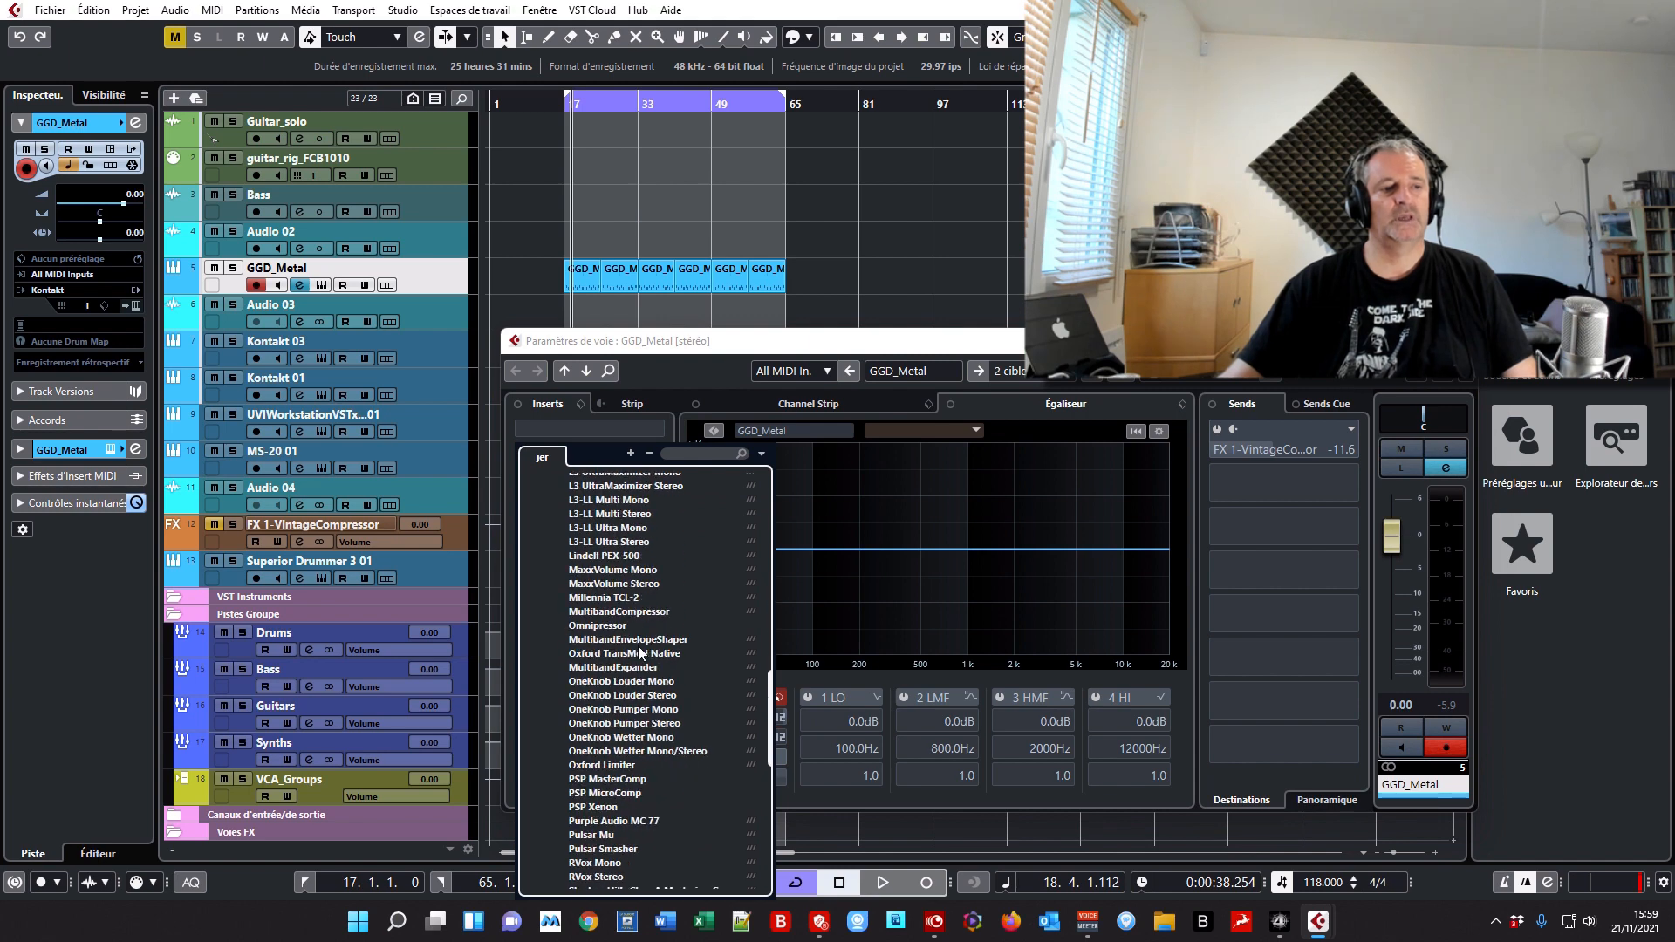
scroll(639, 651, "down", 3)
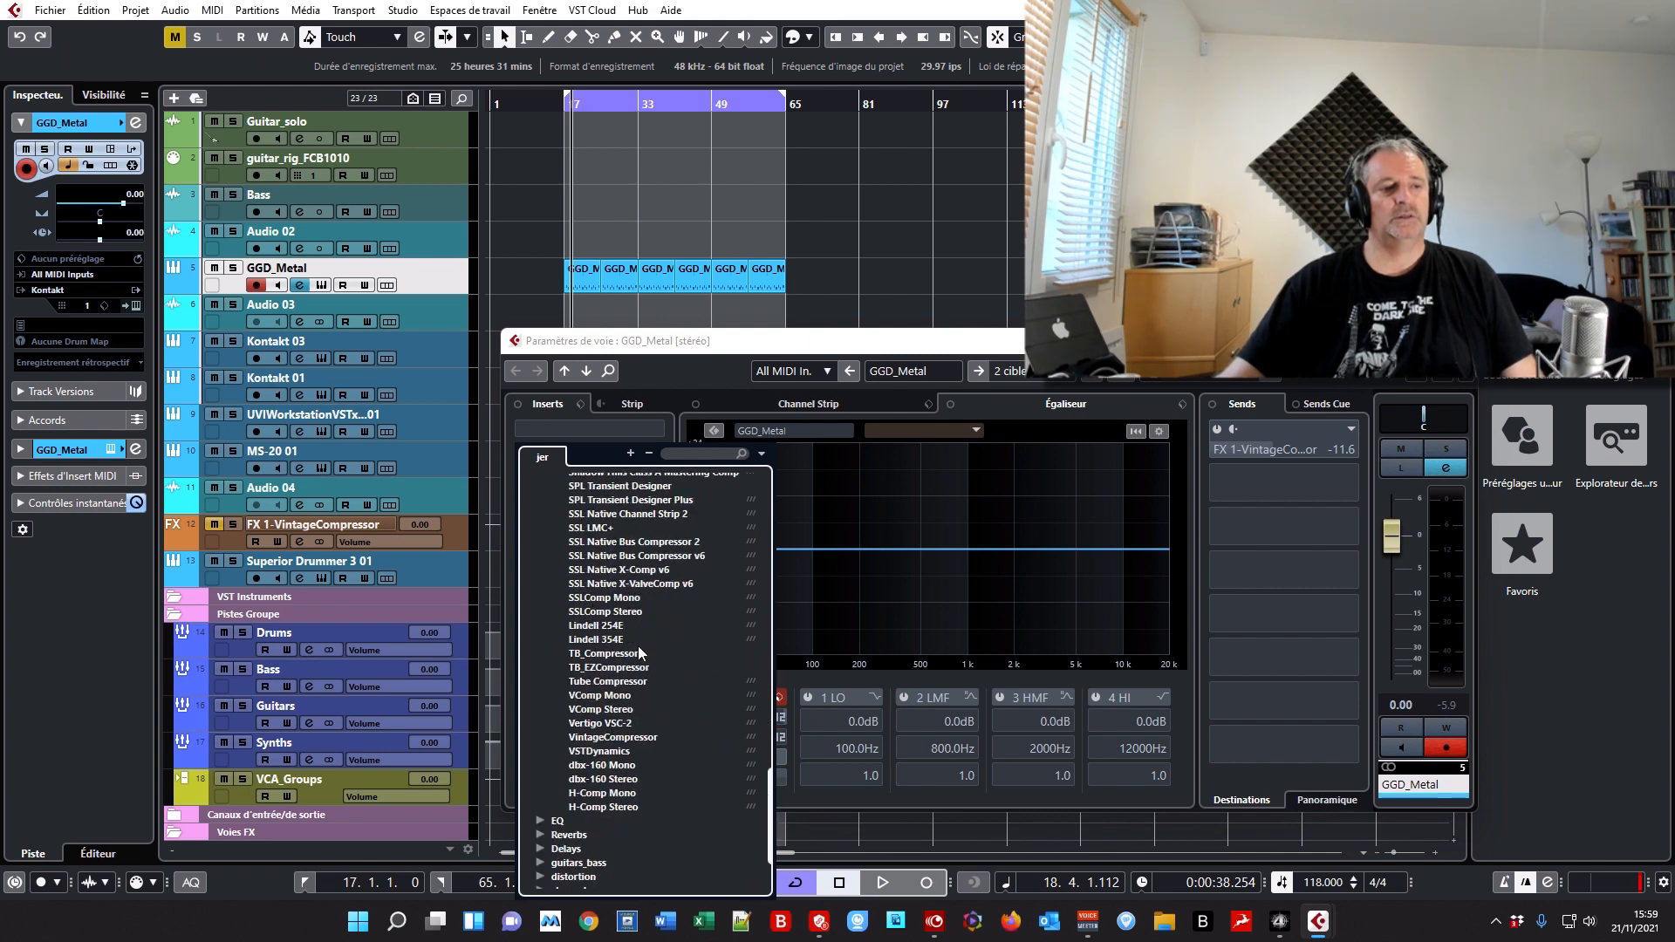
left_click(638, 738)
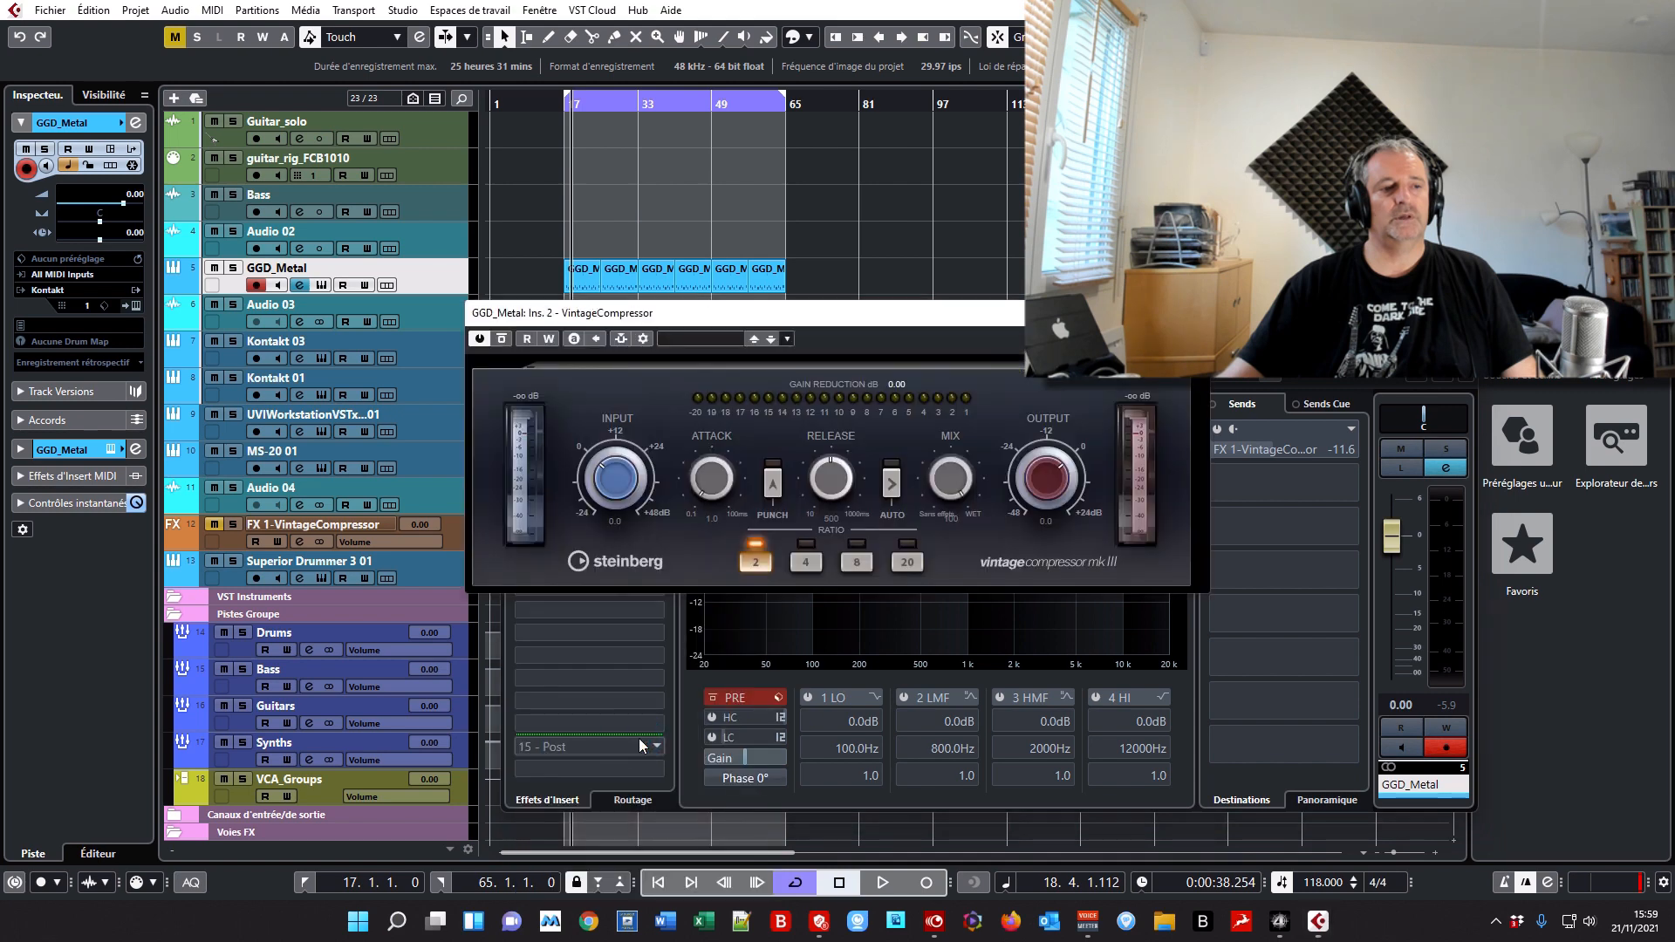
- Load the Punchy Drums preset in GGD_Metal's VintageCompressor, move its editor aside, and raise the output to about -14.4 dB
left_click(712, 343)
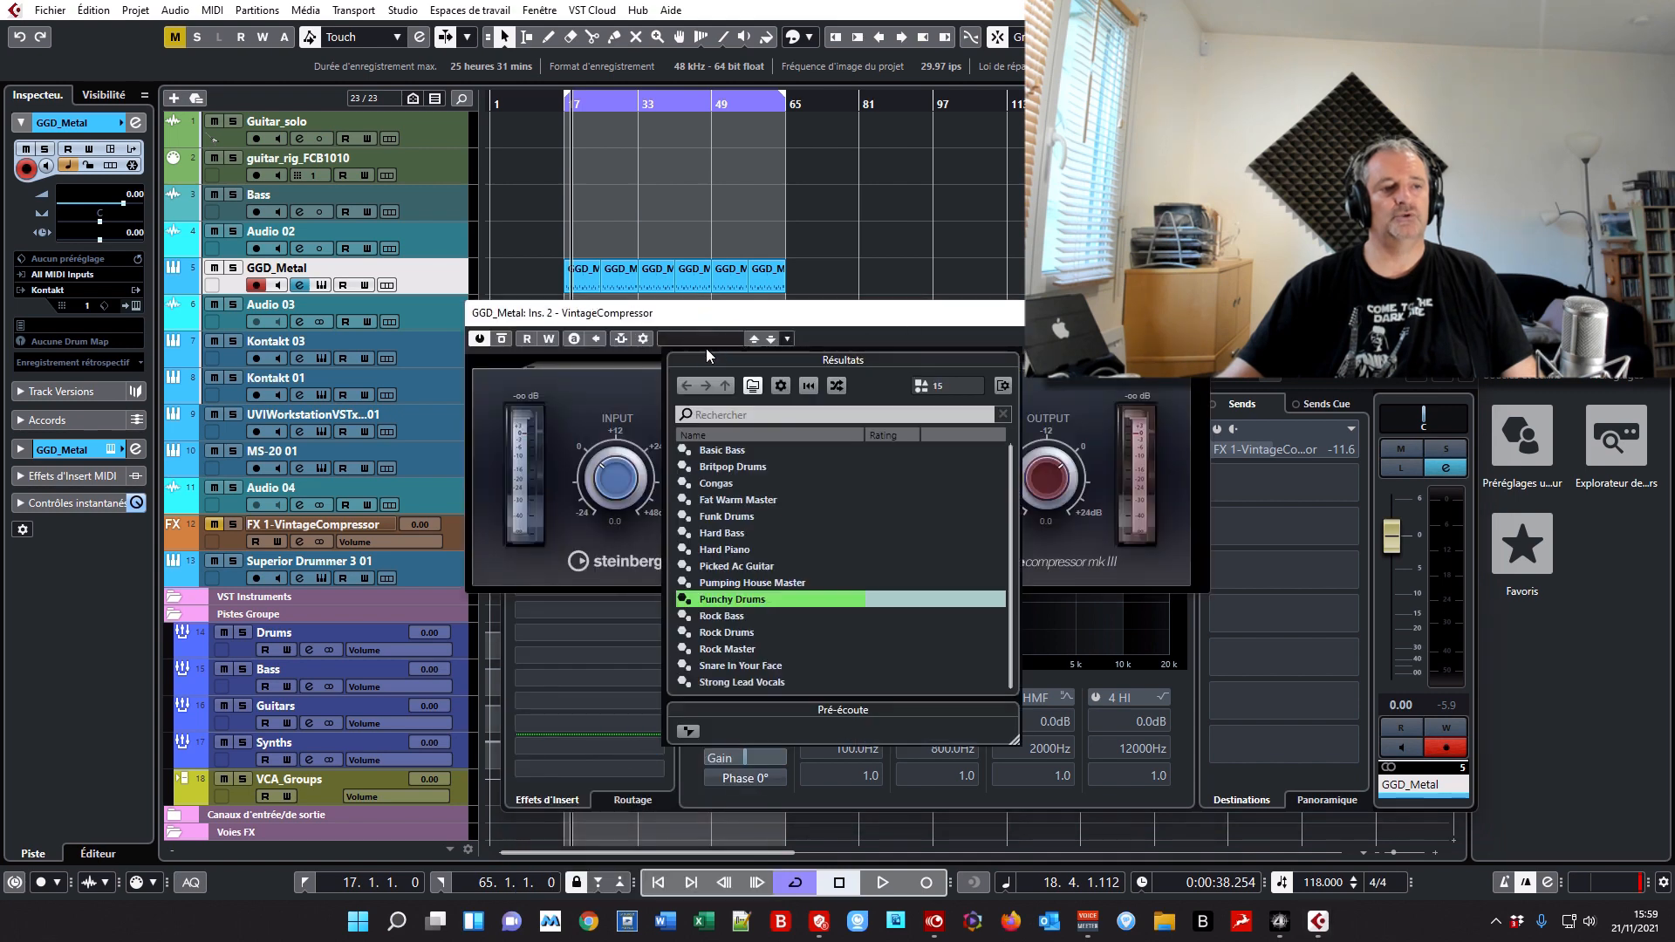
double_click(738, 601)
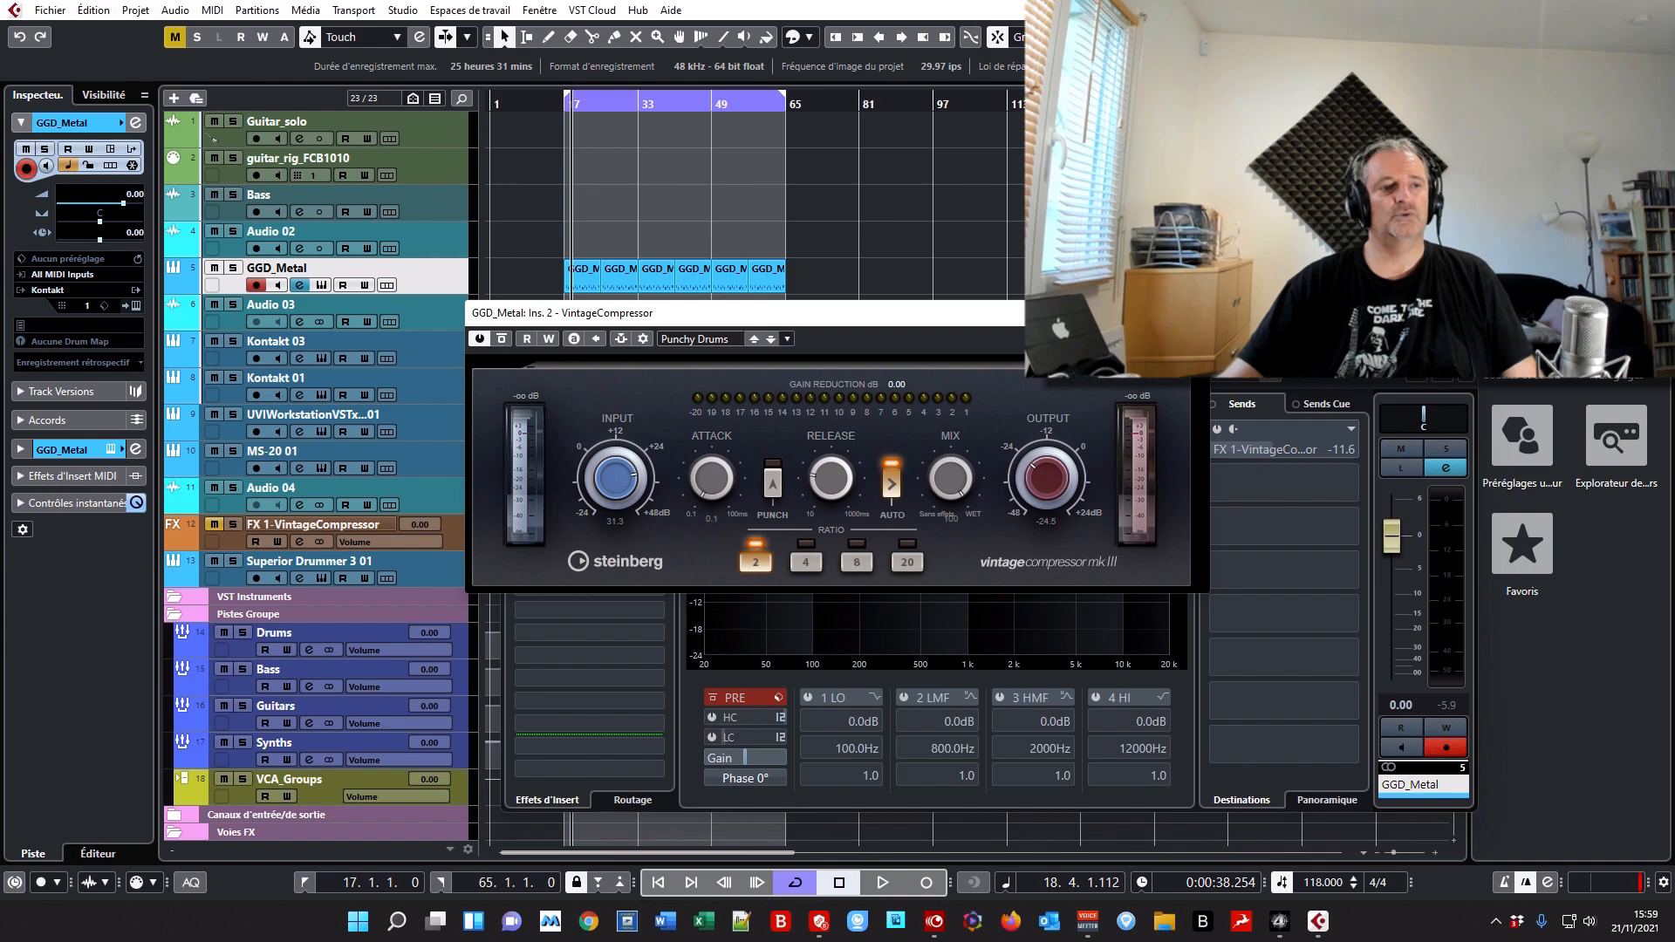
left_click_drag(898, 313, 1248, 116)
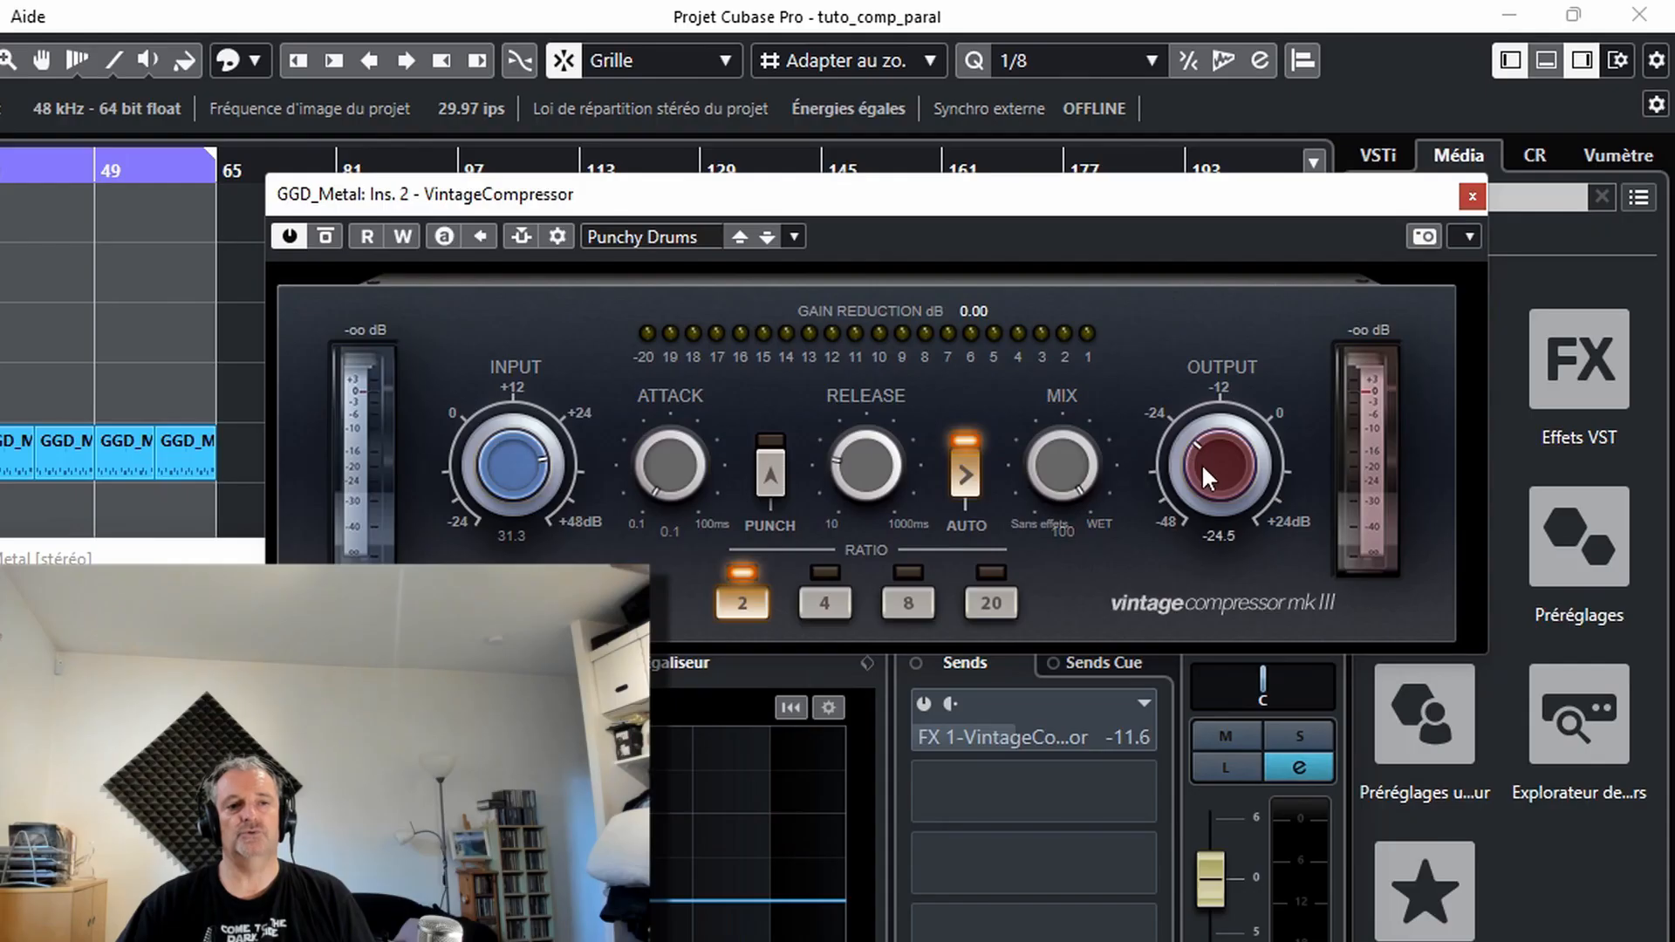
left_click_drag(1206, 464, 1207, 437)
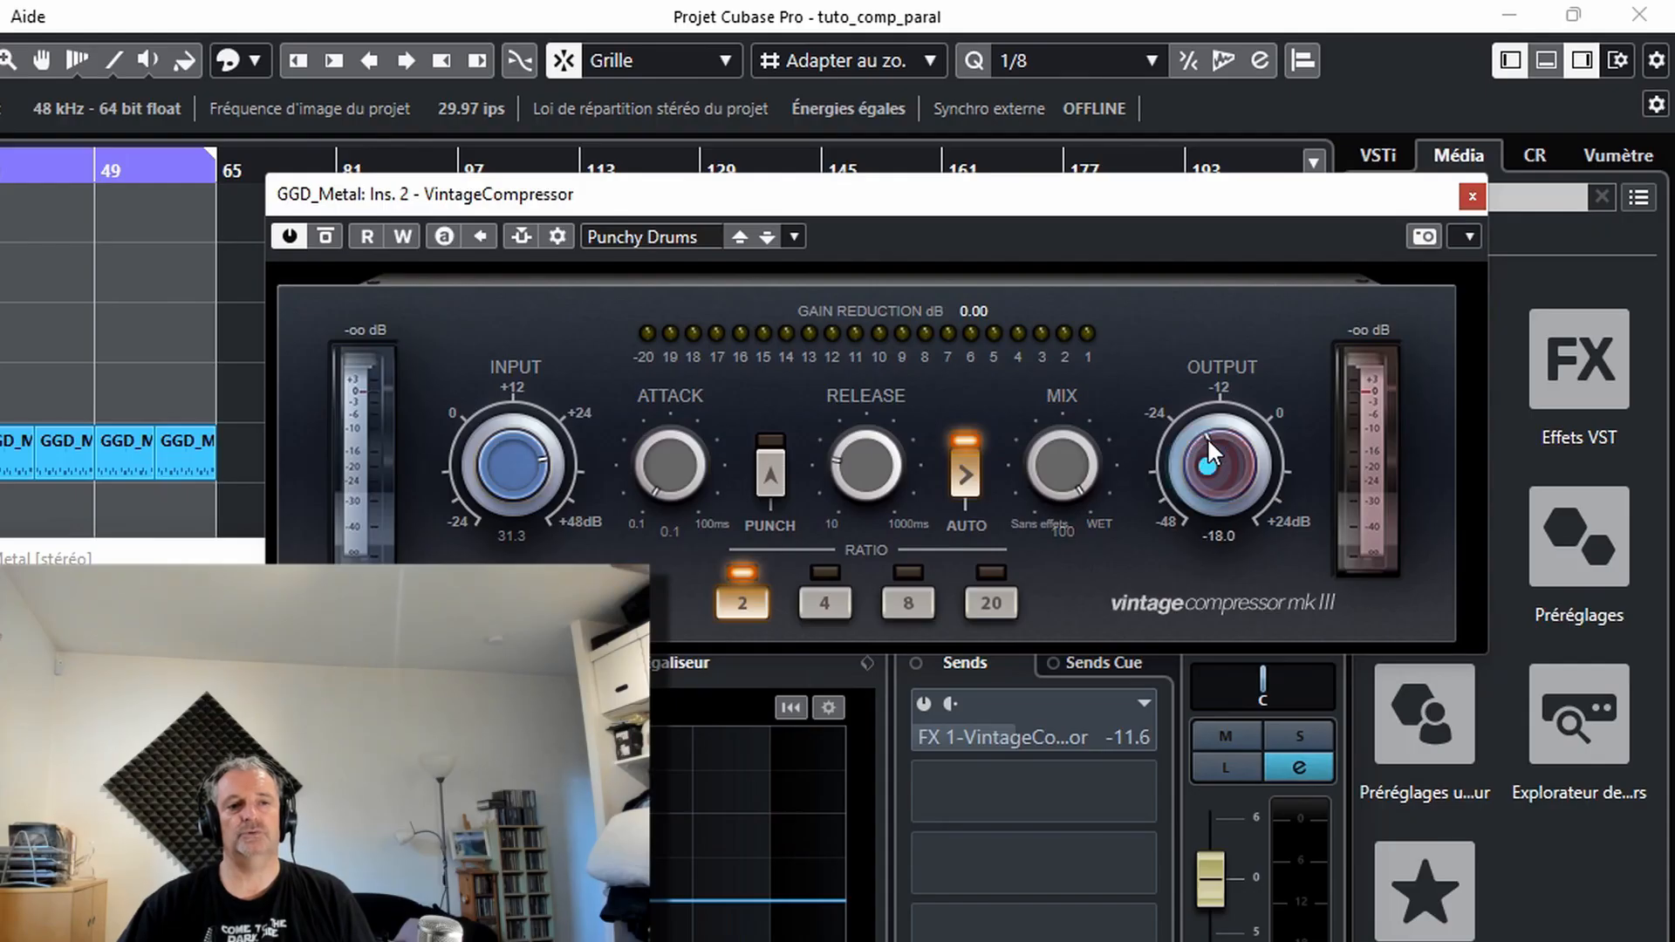
- Reposition GGD_Metal's channel settings window, reopen the VintageCompressor editor, and turn its Mix down to 0
left_click(1468, 192)
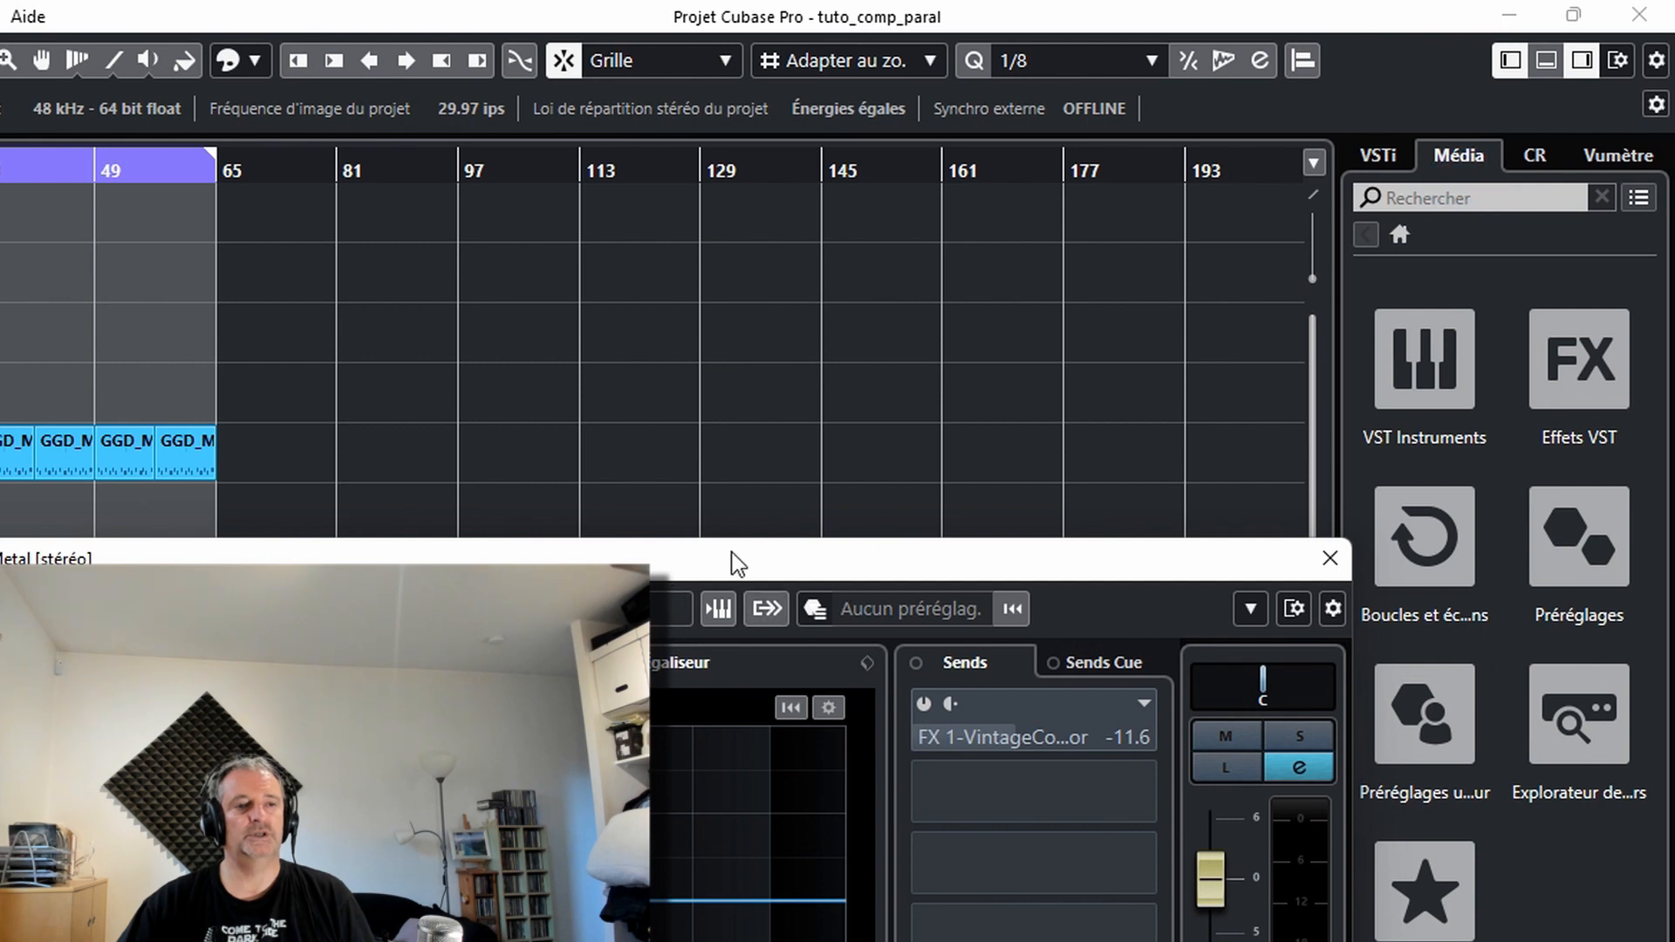
left_click_drag(692, 578, 720, 551)
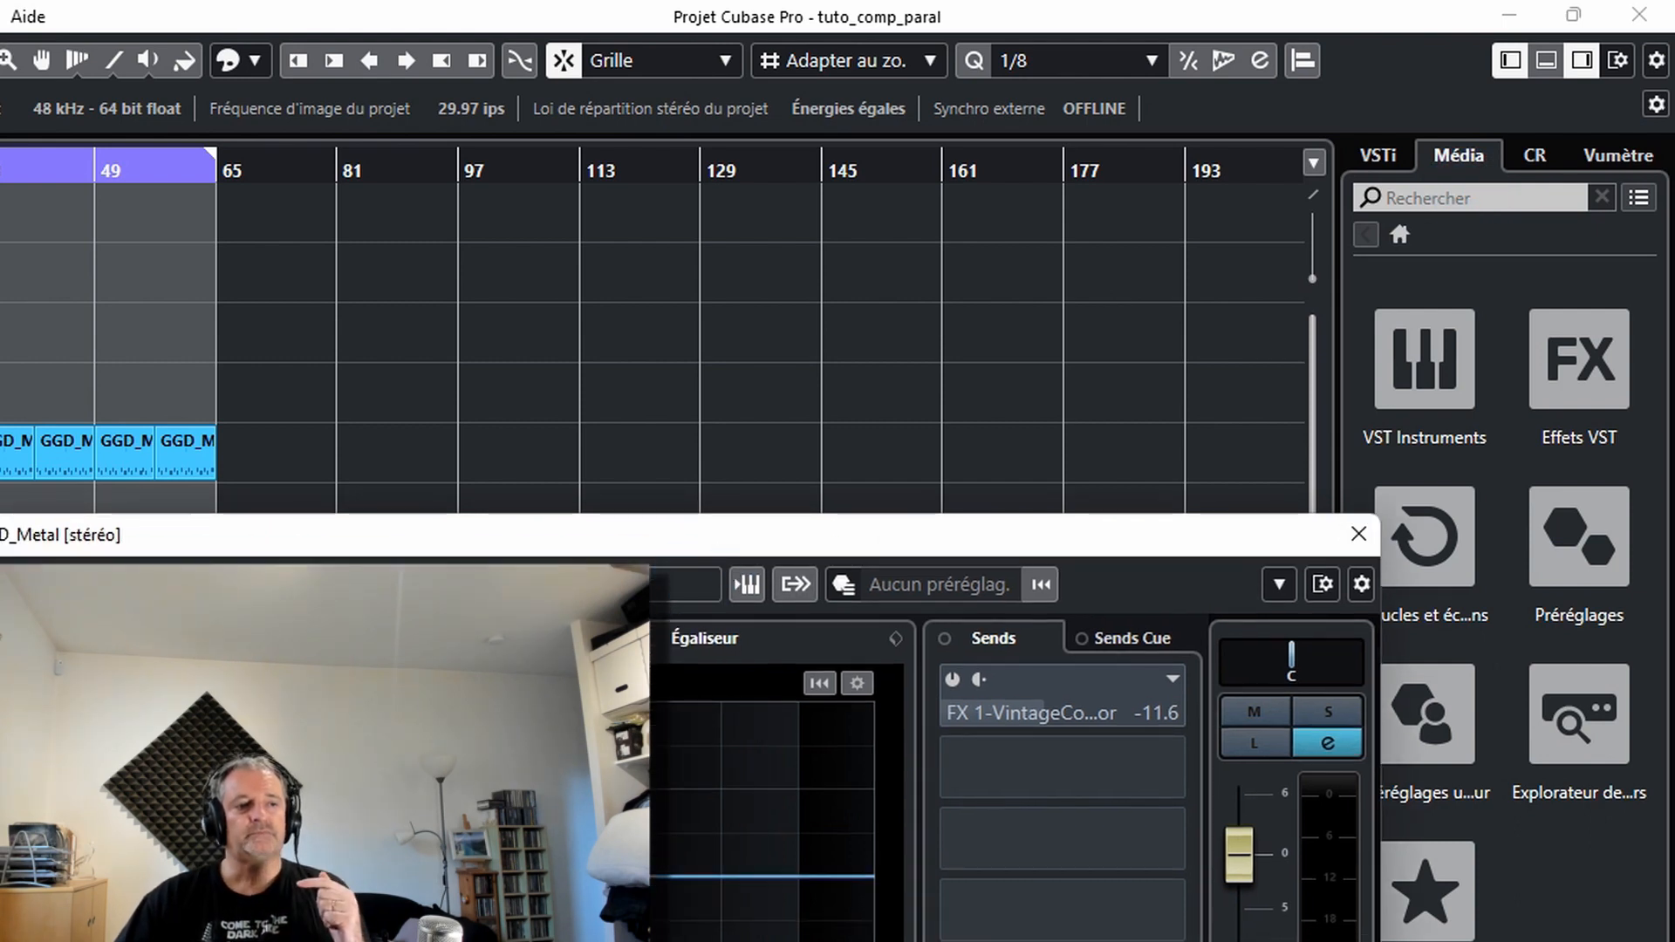
left_click(345, 723)
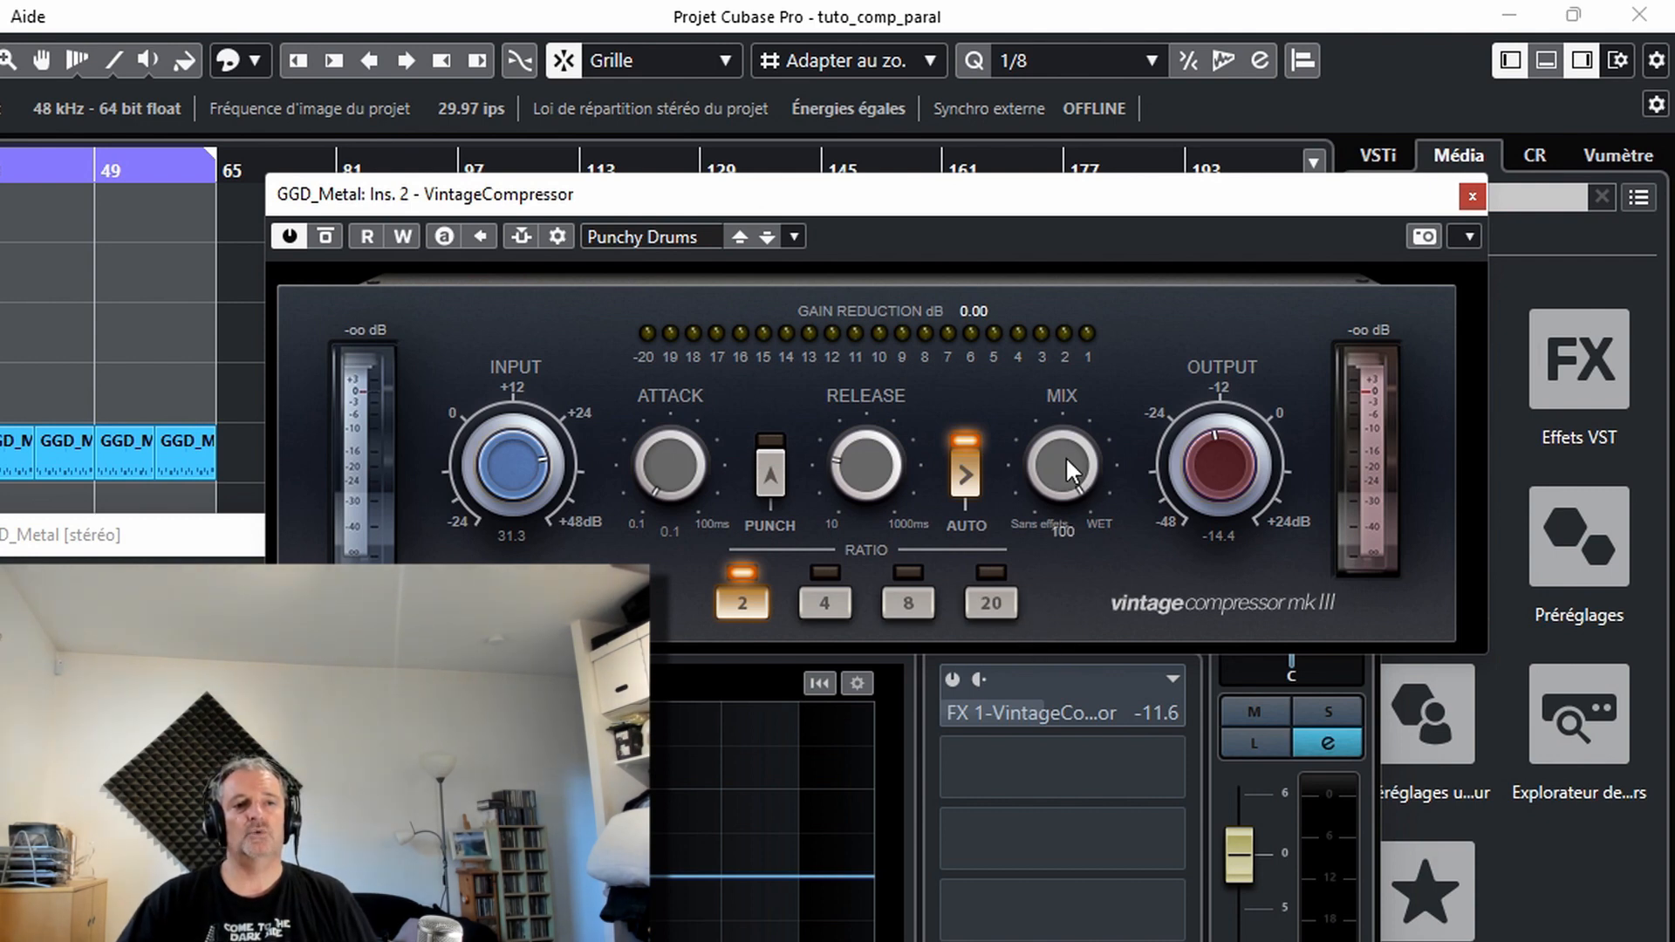
left_click_drag(1065, 457, 1040, 501)
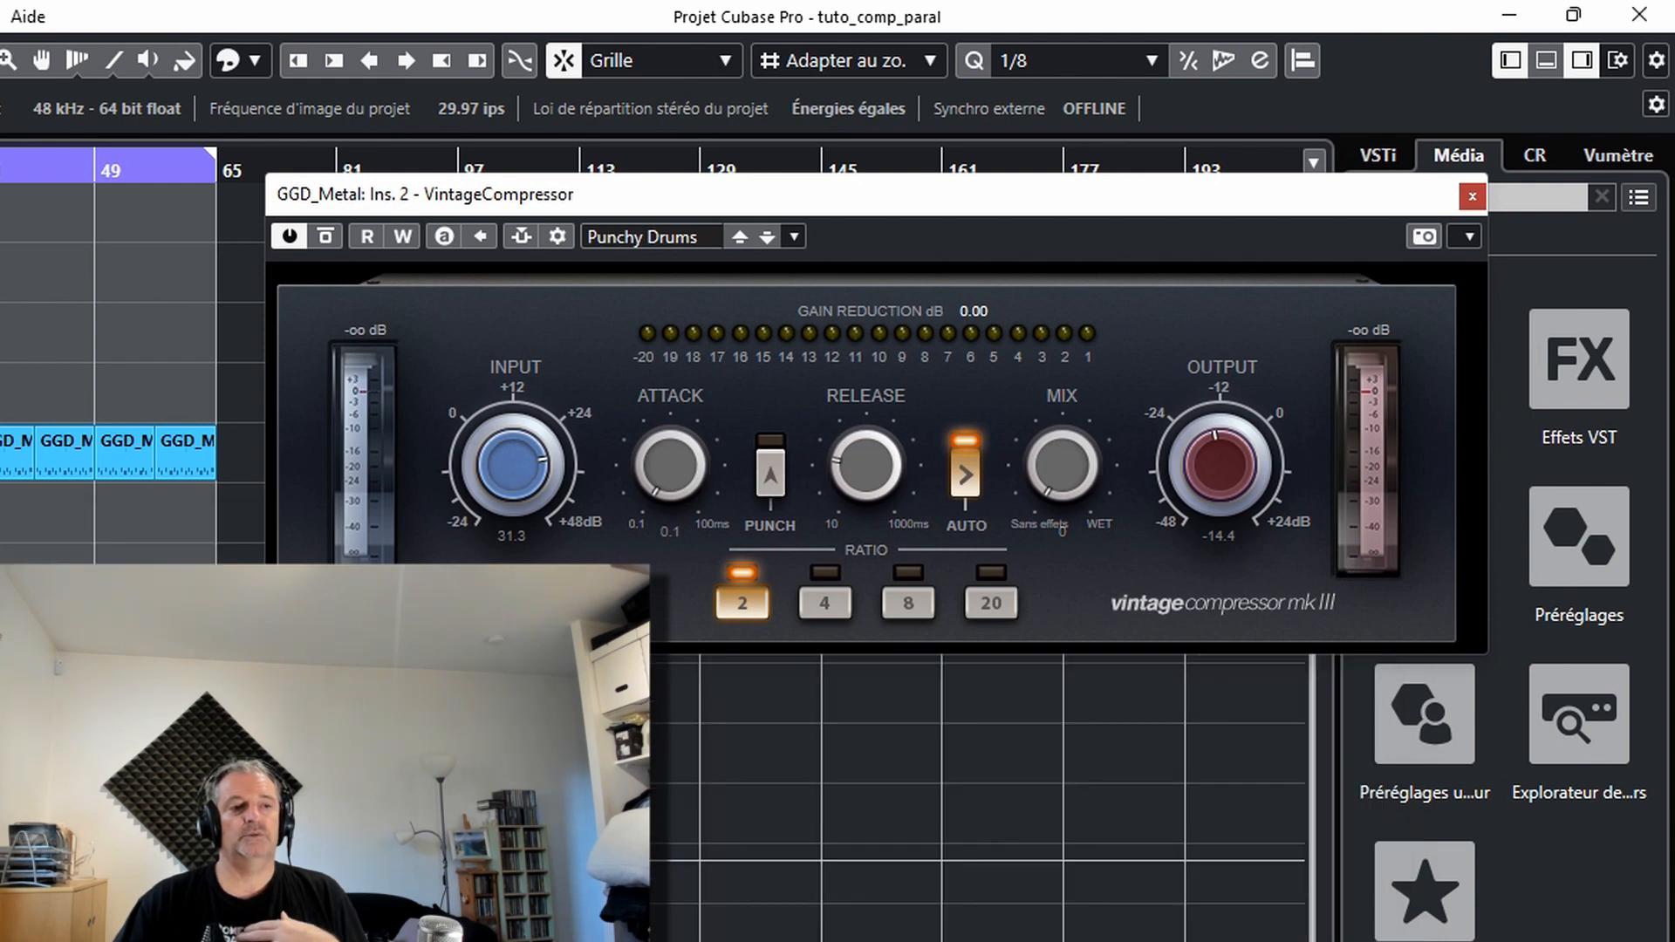
- Play the drum loop and gradually raise VintageCompressor's Mix to about 92
key("space")
left_click_drag(1060, 446, 1075, 277)
left_click_drag(1075, 266, 1075, 231)
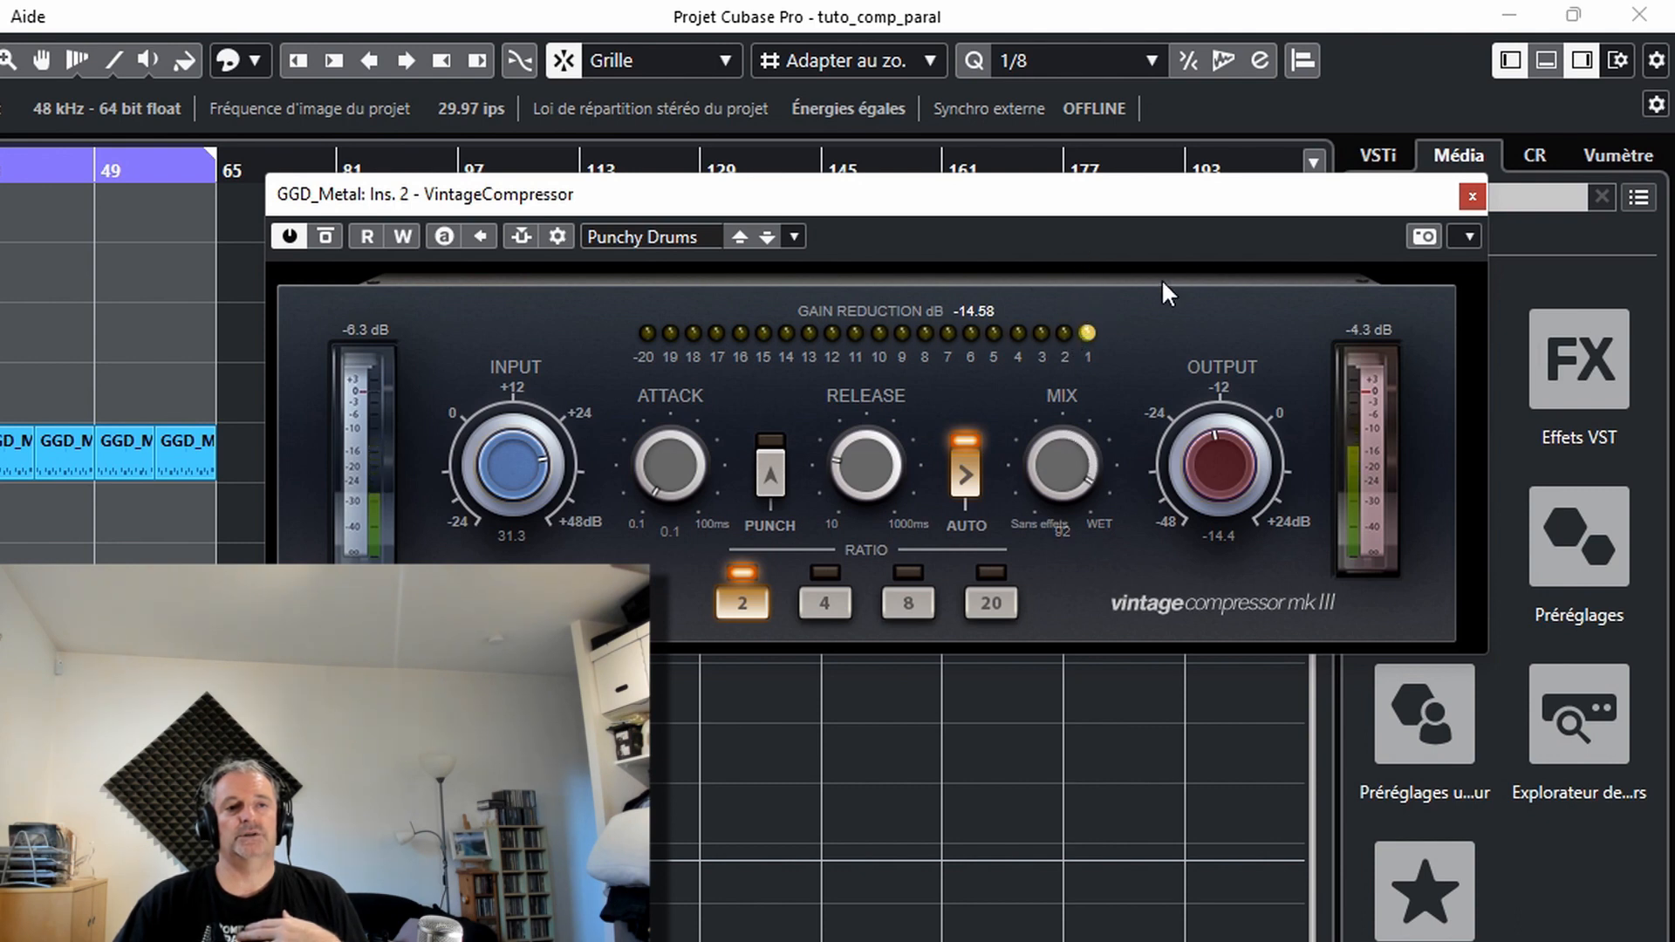